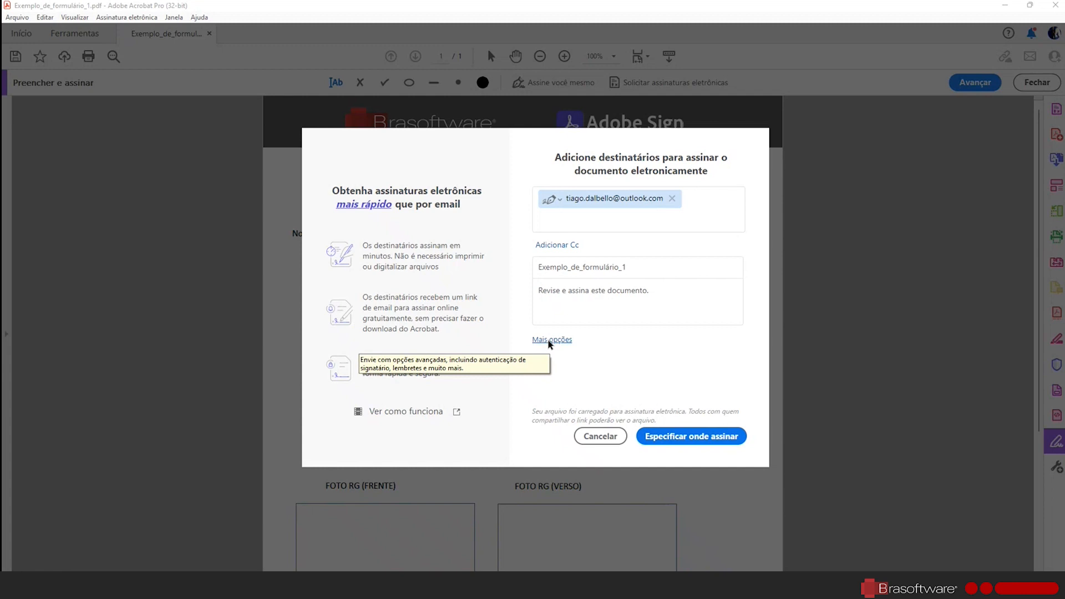
Open the advanced signature request options and add a second and a third recipient using their saved e-mail addresses
{"action": "left_click", "coordinate": [549, 340]}
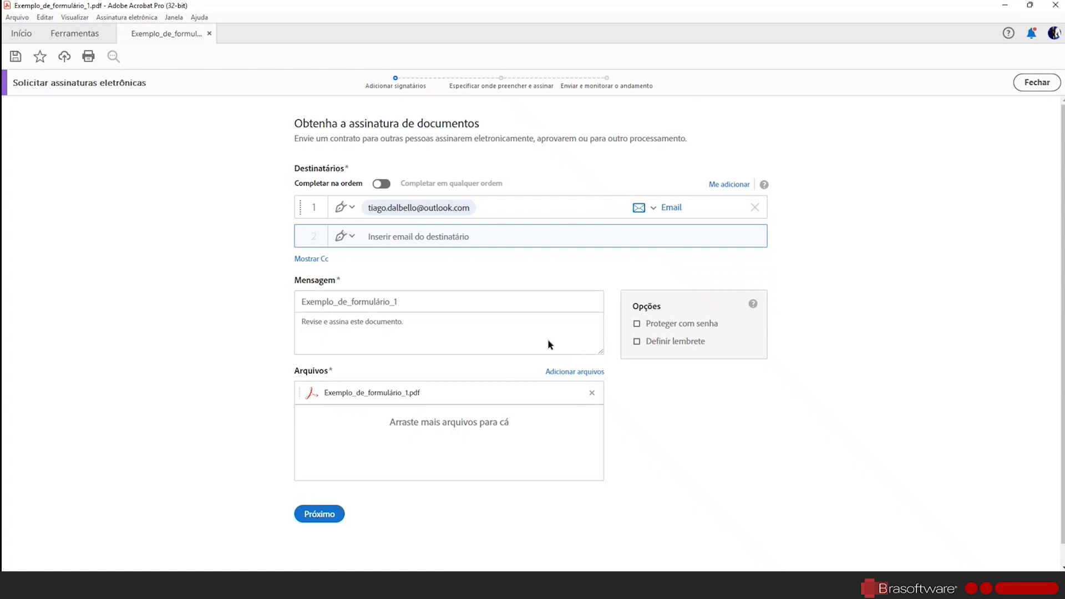
{"action": "left_click", "coordinate": [388, 207]}
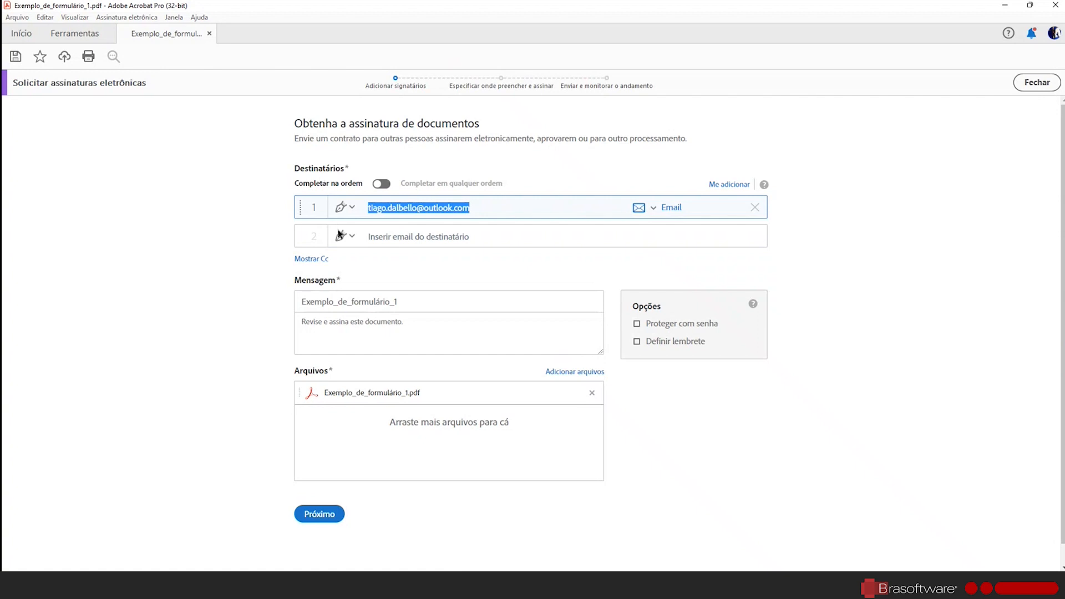
{"action": "left_click", "coordinate": [377, 238]}
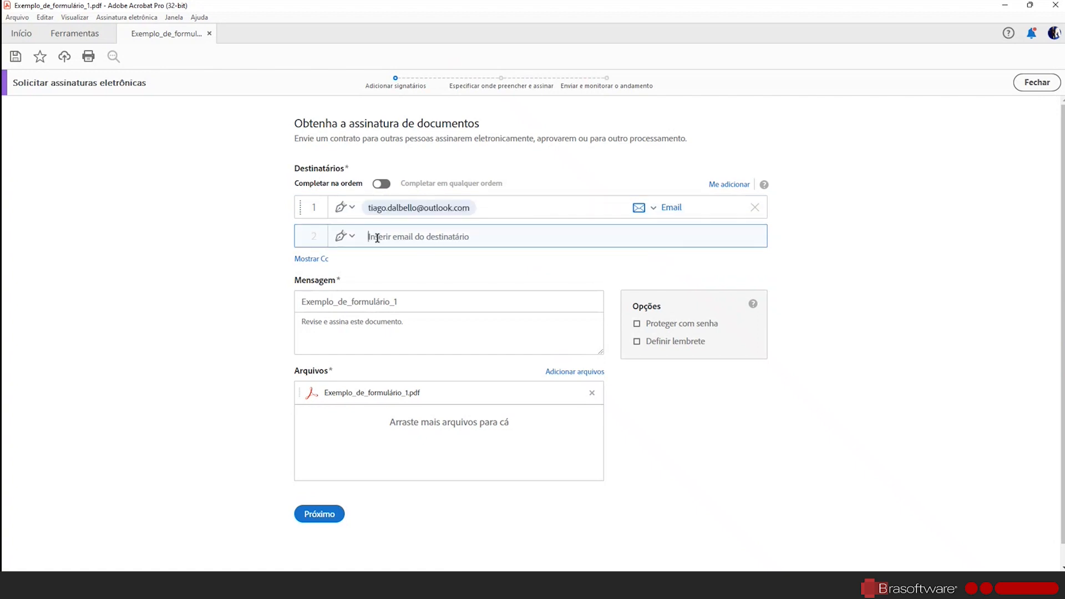
{"action": "type", "text": "duda"}
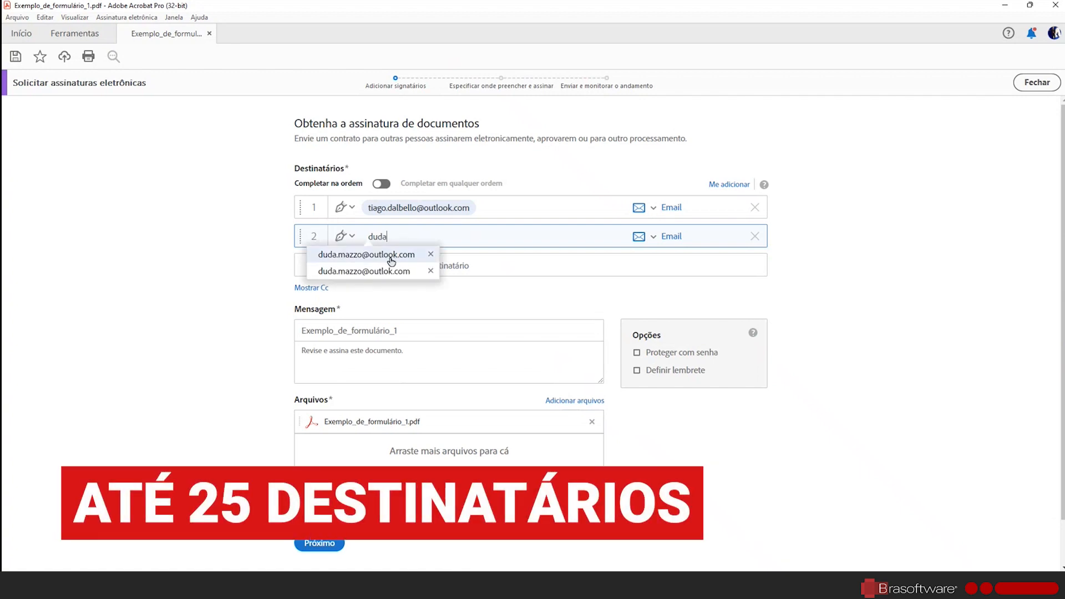
{"action": "left_click", "coordinate": [359, 257]}
{"action": "type", "text": "acroba"}
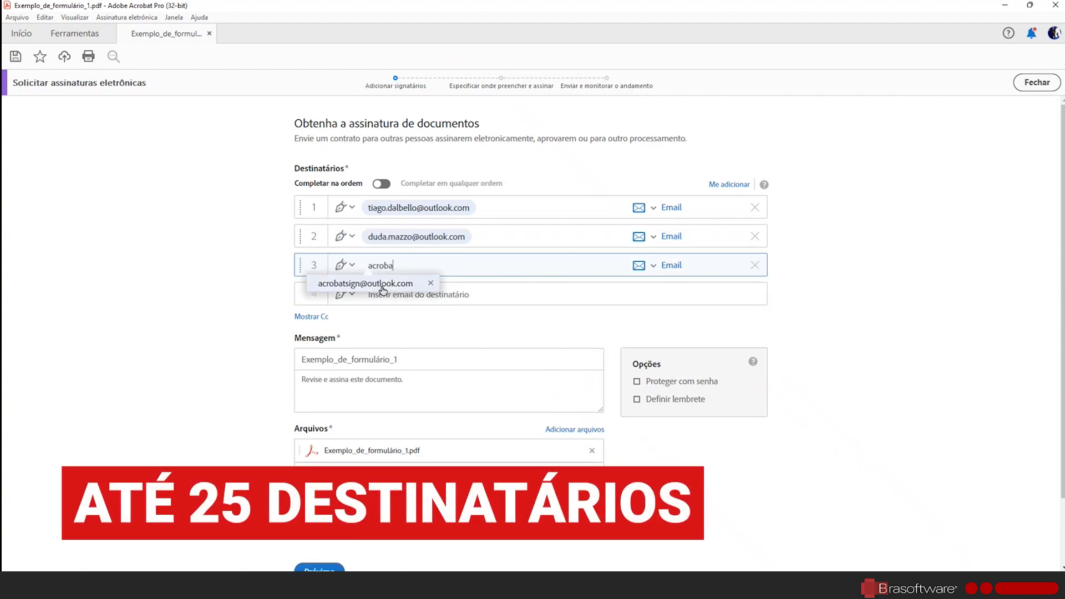
{"action": "left_click", "coordinate": [394, 284]}
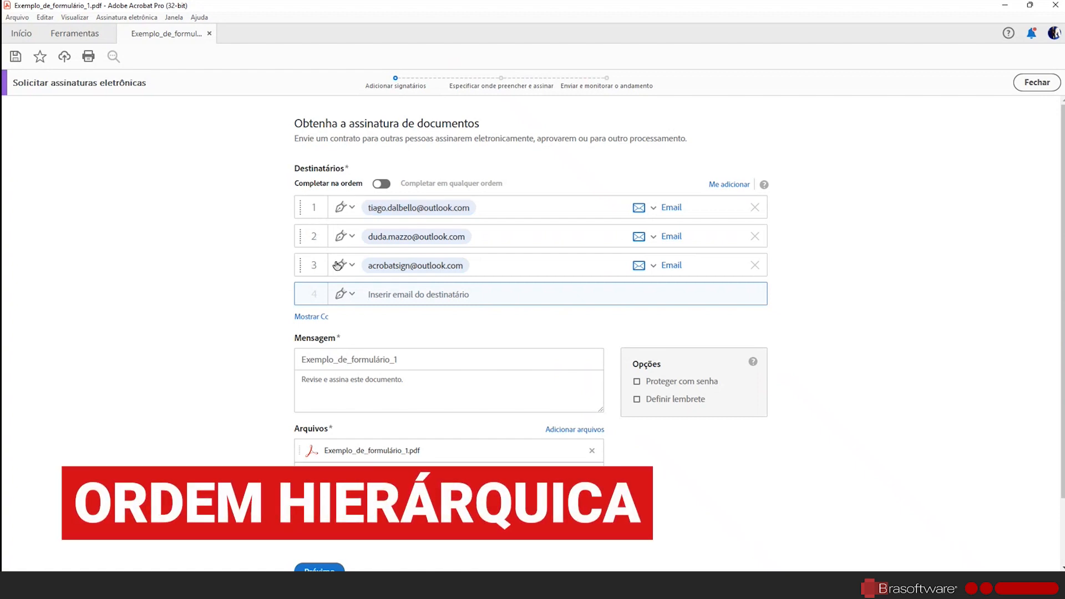
Move the second recipient to position 3 in the completion order
{"action": "left_click", "coordinate": [314, 233]}
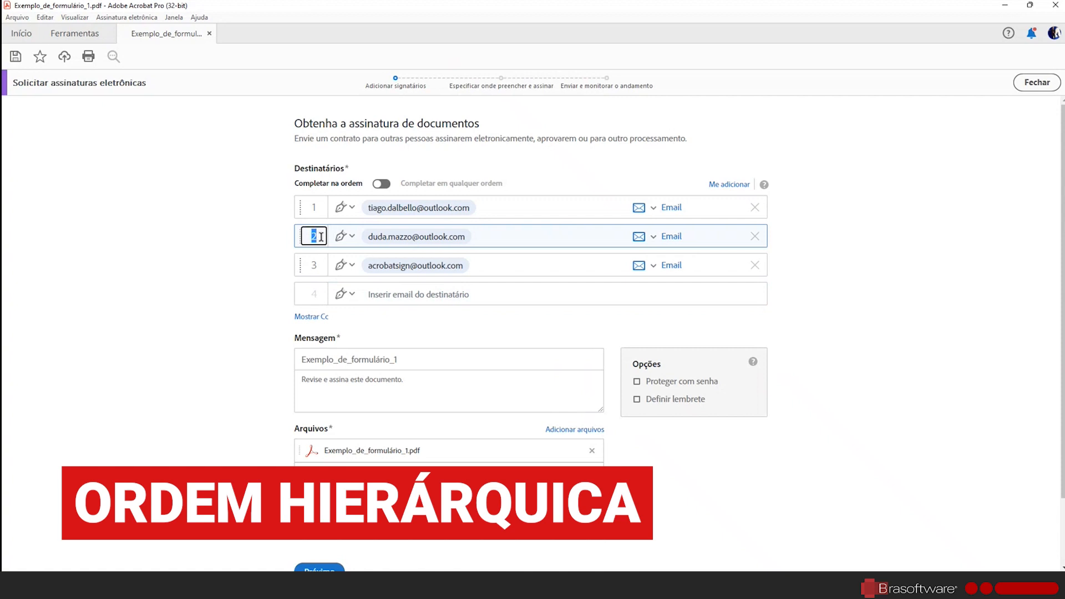
{"action": "type", "text": "3"}
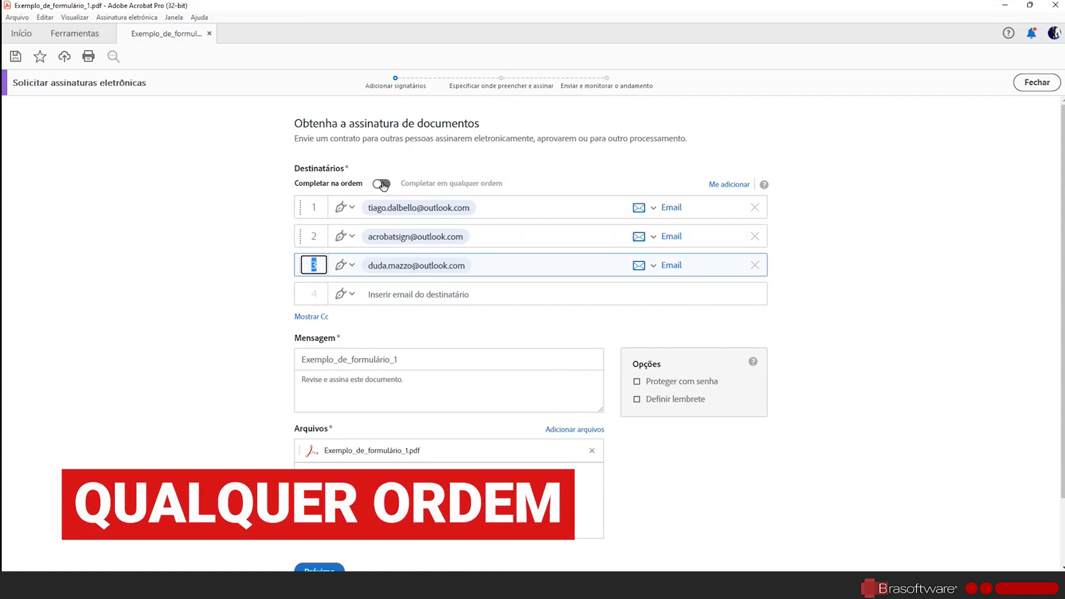
Try letting recipients complete the document in any order, and switch back to completing in order
{"action": "left_click", "coordinate": [383, 184]}
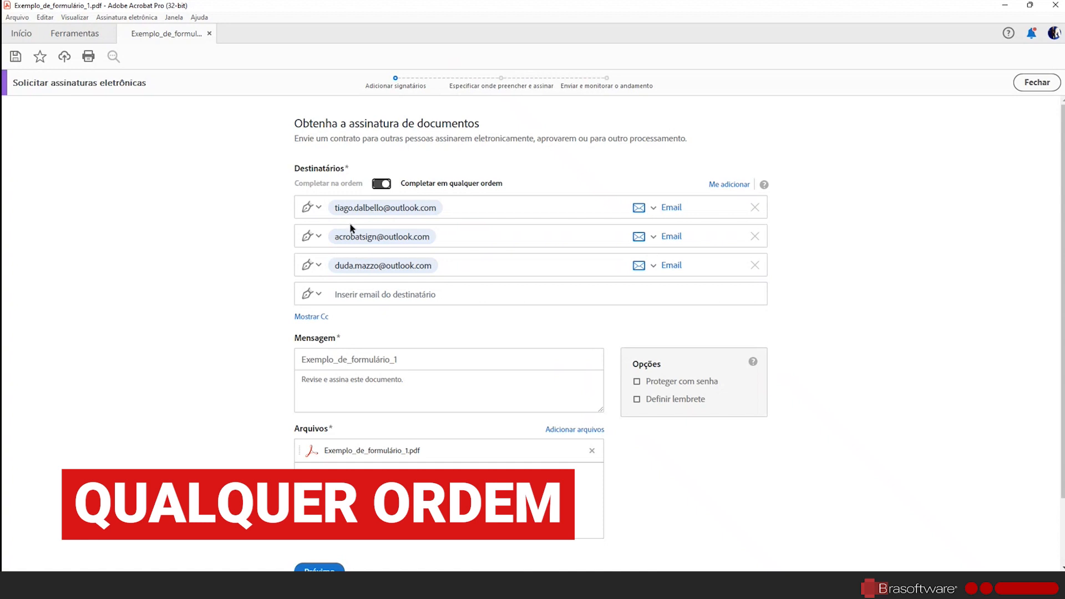
{"action": "left_click", "coordinate": [384, 185]}
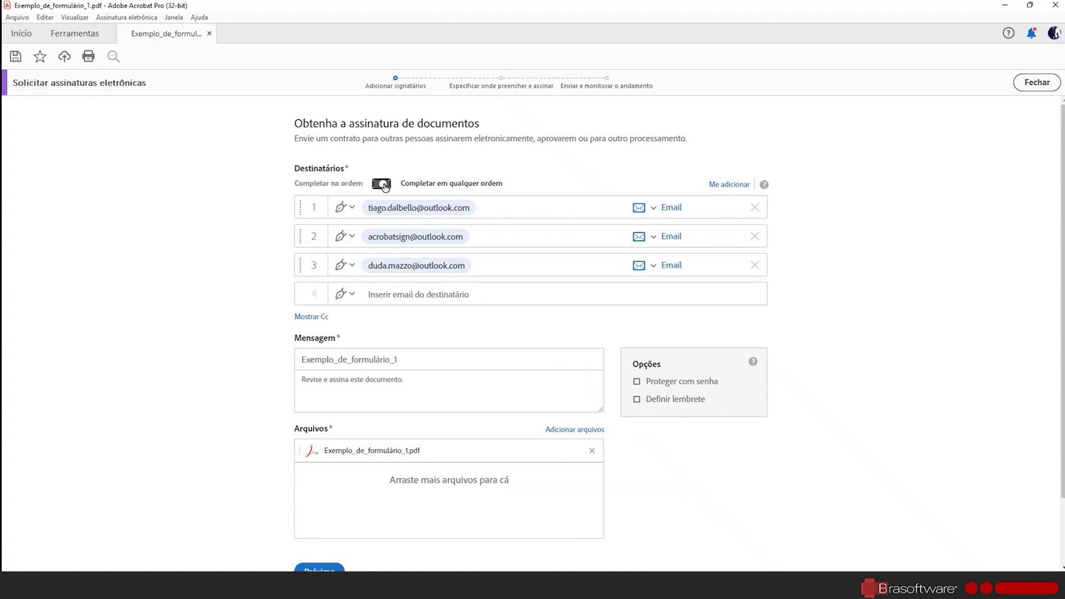
Remove the recipient in position 2 and set the first recipient's role to Preenchedor de formulário
{"action": "left_click", "coordinate": [755, 237]}
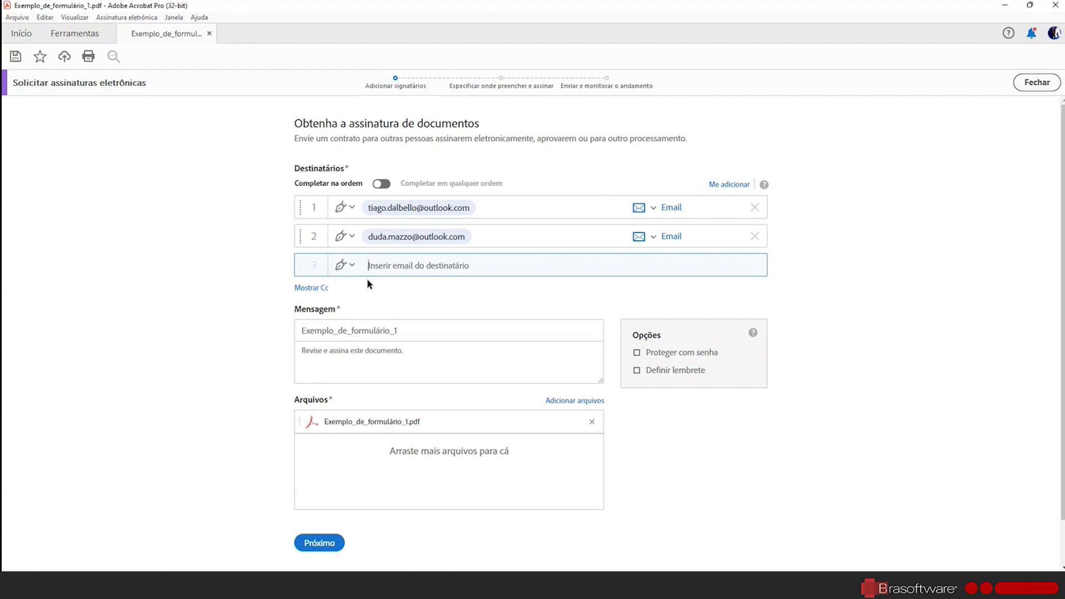
{"action": "left_click", "coordinate": [340, 209]}
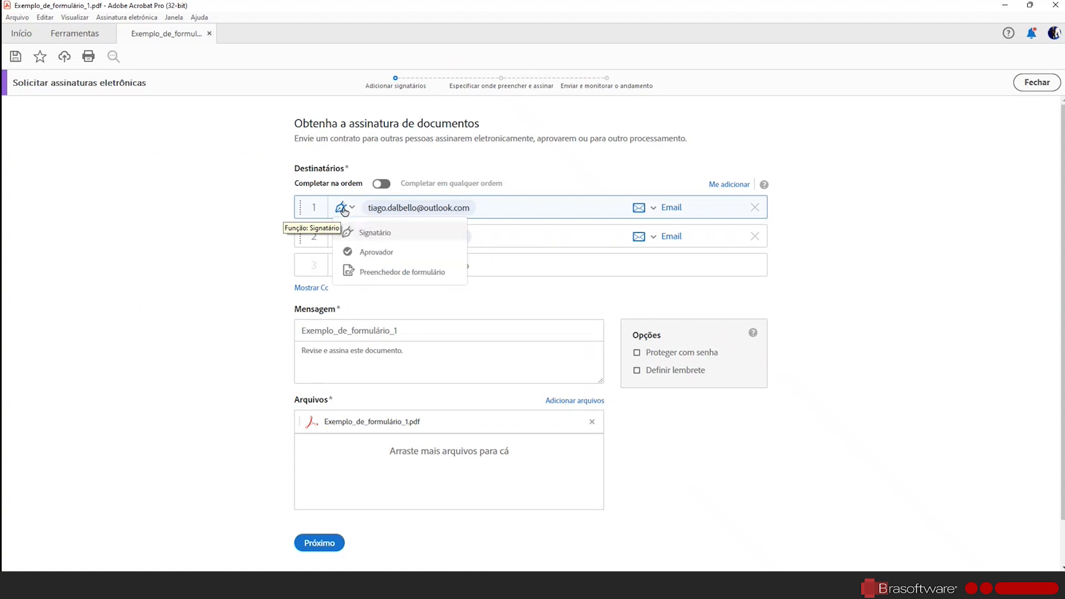
{"action": "left_click", "coordinate": [392, 253]}
{"action": "left_click", "coordinate": [344, 207]}
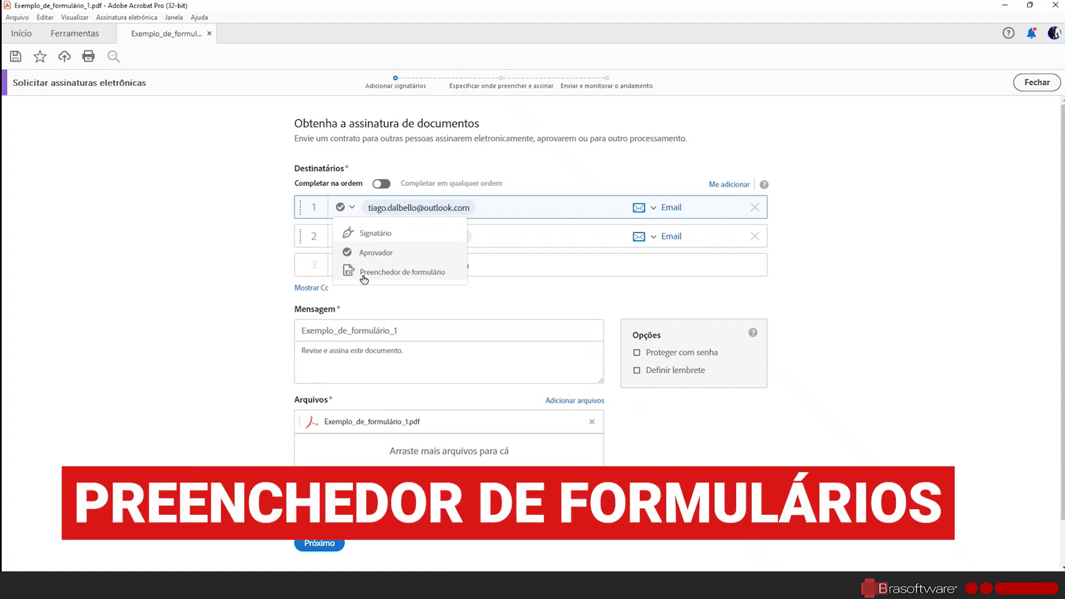
{"action": "left_click", "coordinate": [364, 276]}
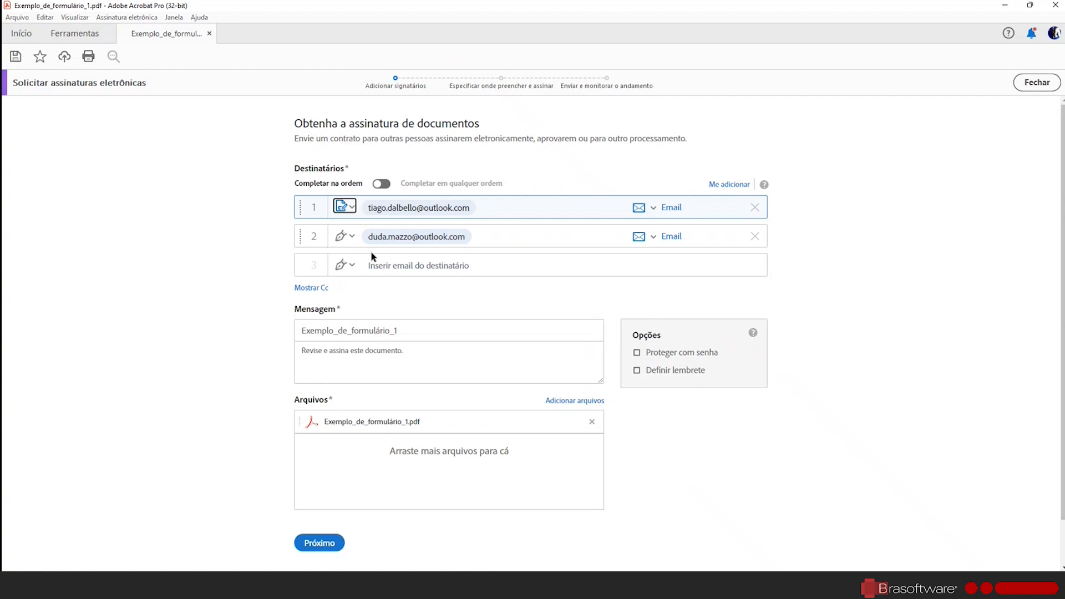
{"action": "left_click", "coordinate": [352, 208]}
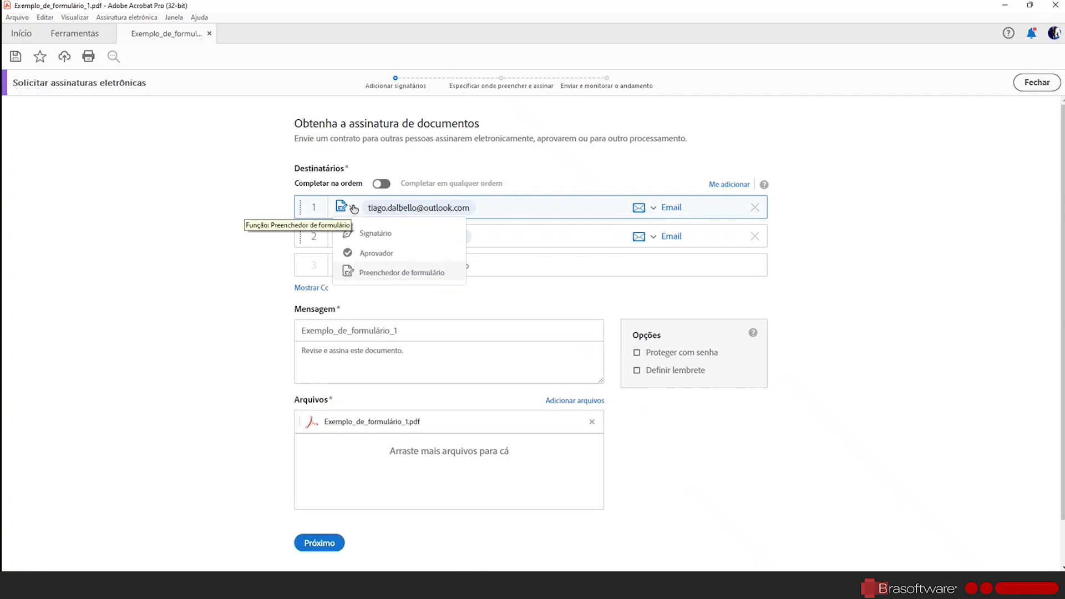
{"action": "left_click", "coordinate": [369, 274]}
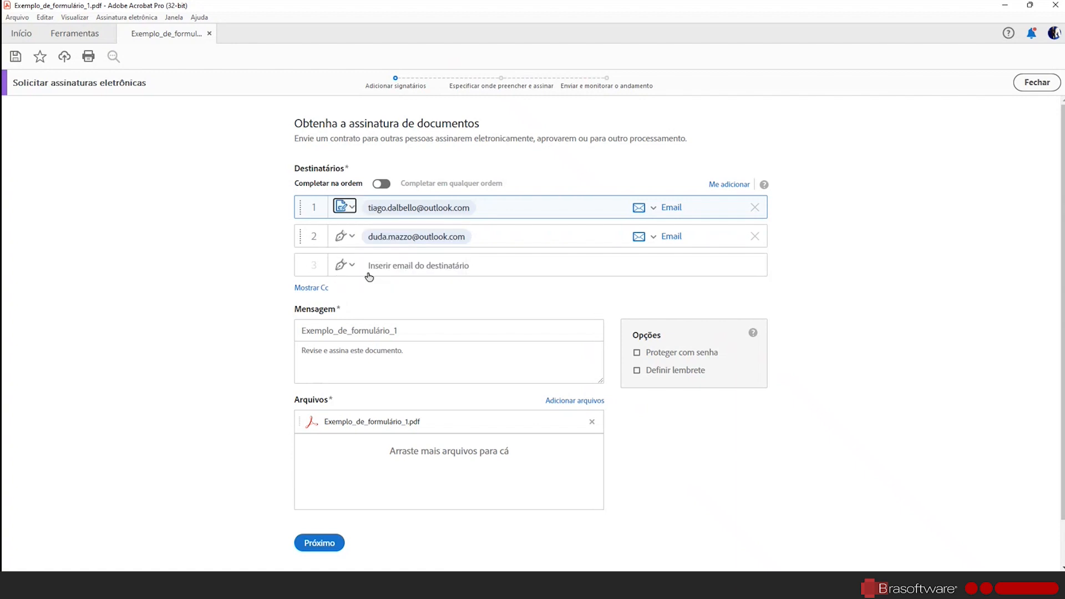
Set the second recipient's role to Aprovador
{"action": "left_click", "coordinate": [352, 239]}
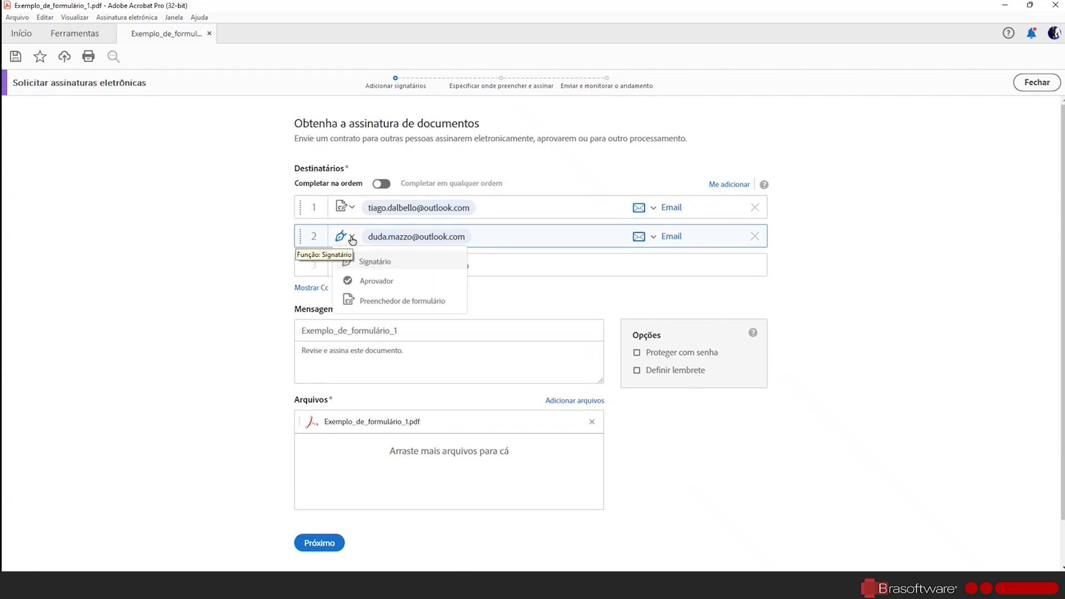
{"action": "left_click", "coordinate": [371, 283]}
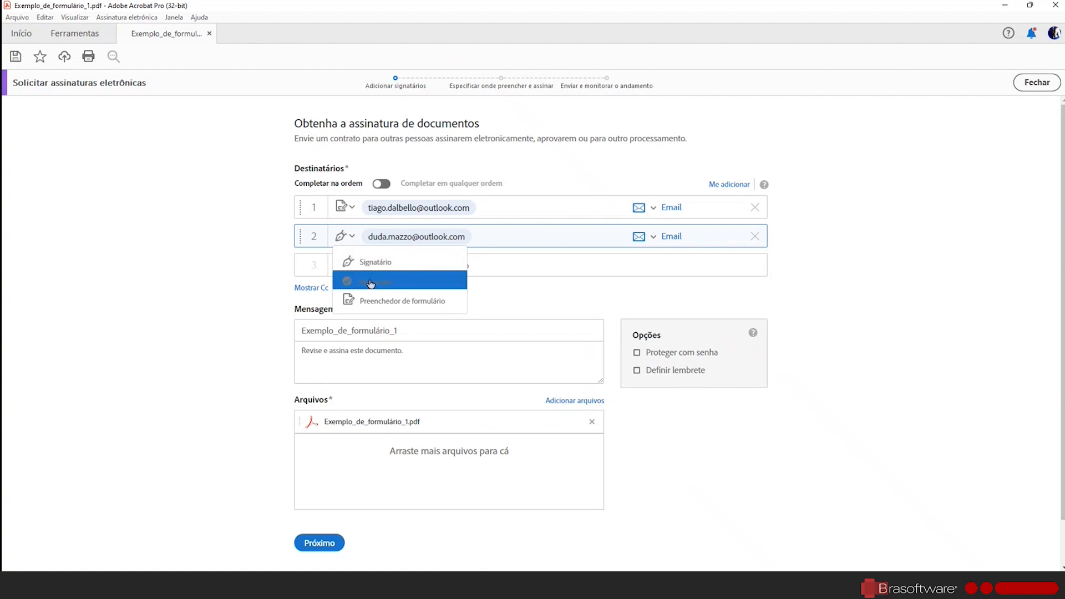
{"action": "left_click", "coordinate": [263, 287]}
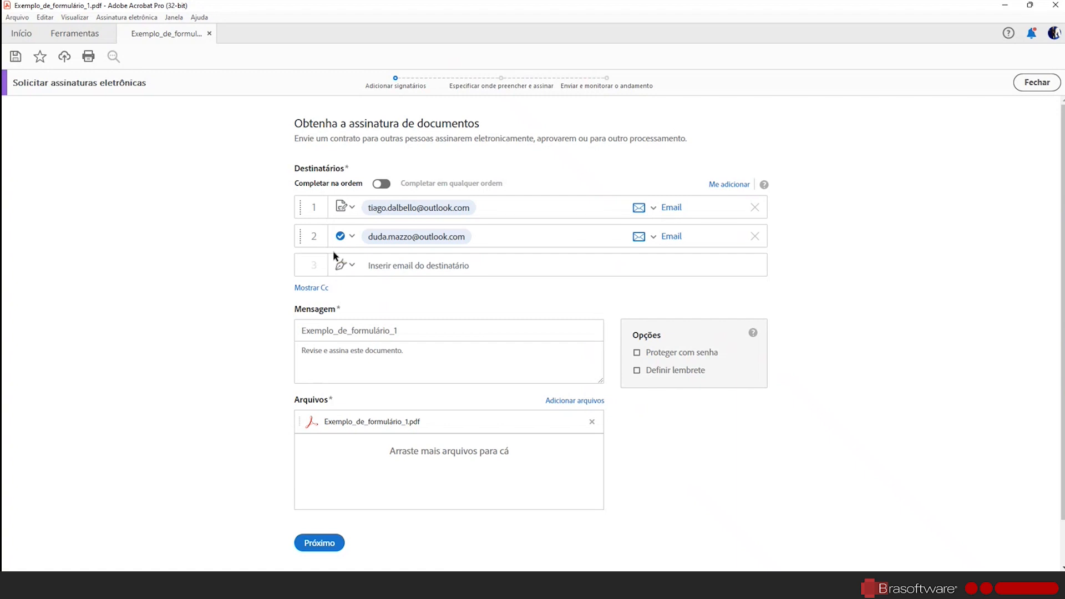
Show the CC field of the signature request and hide it again
{"action": "left_click", "coordinate": [312, 288]}
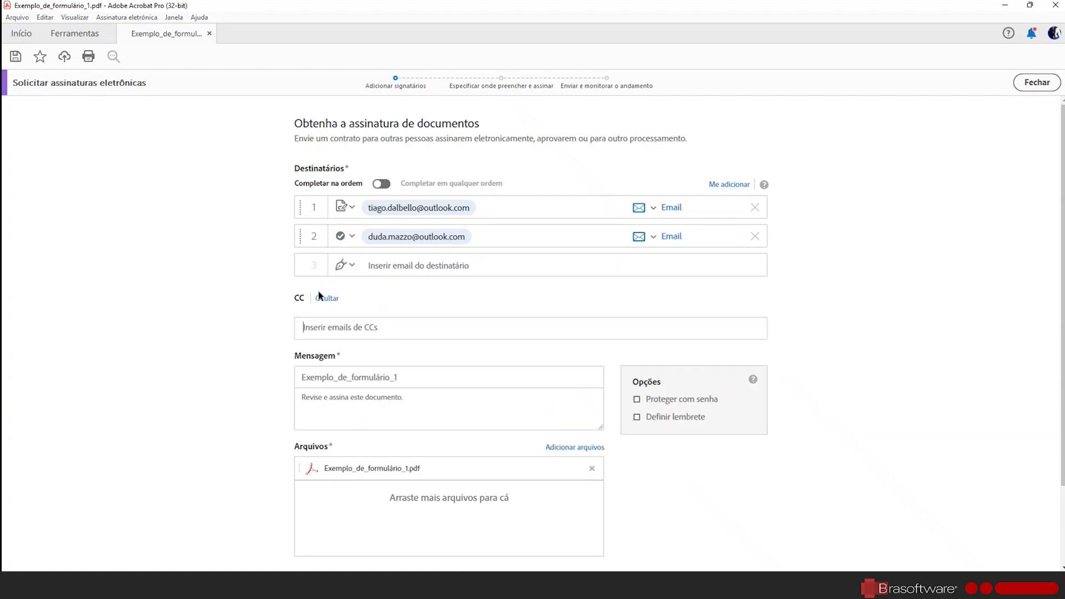
{"action": "left_click", "coordinate": [319, 297]}
Set the message title to "Formulário" plus the first recipient's first name, and proceed to specifying where to fill and sign
{"action": "left_click", "coordinate": [413, 329]}
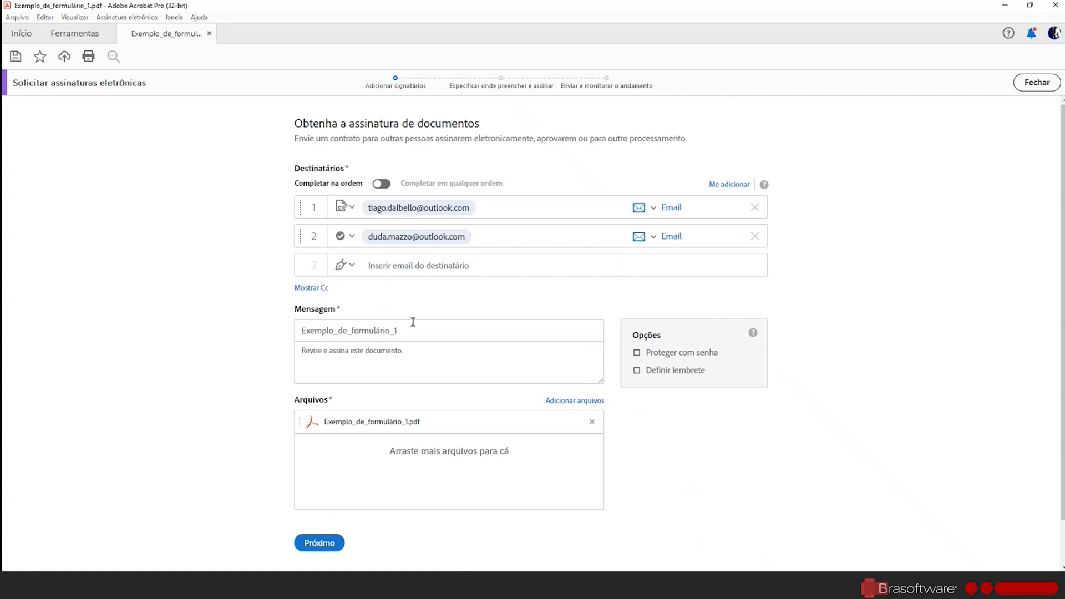
{"action": "left_click_drag", "start_coordinate": [401, 341], "coordinate": [255, 341]}
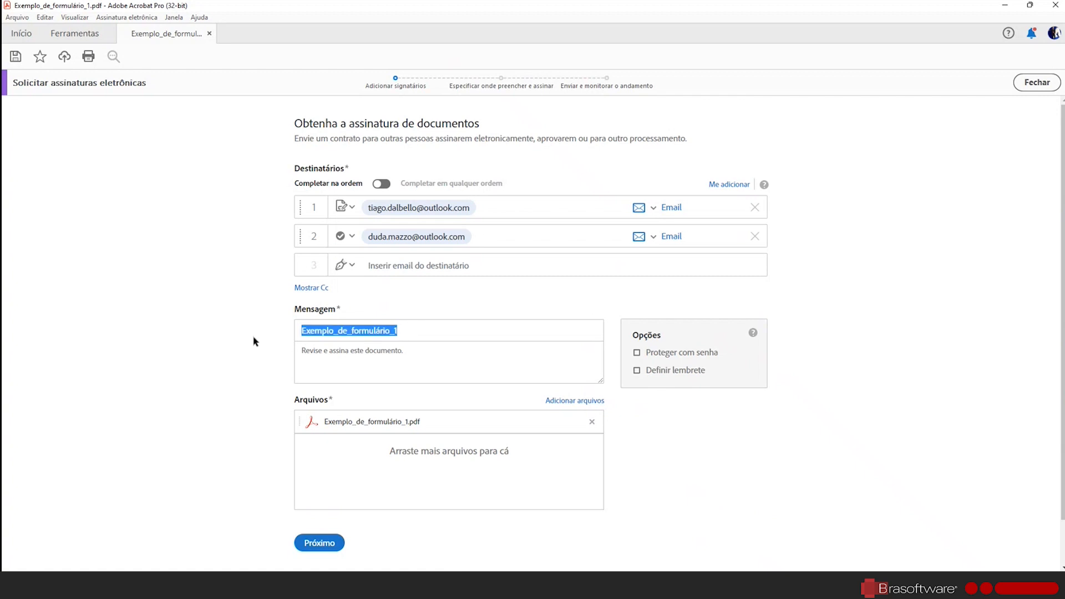
{"action": "type", "text": "Formulário Tiago"}
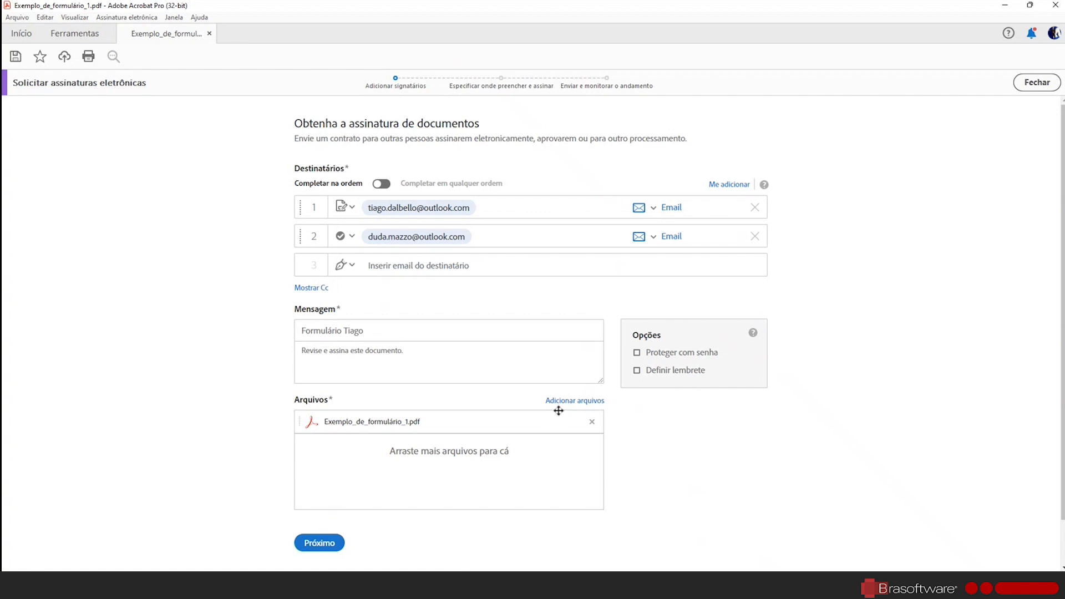
{"action": "left_click", "coordinate": [317, 541]}
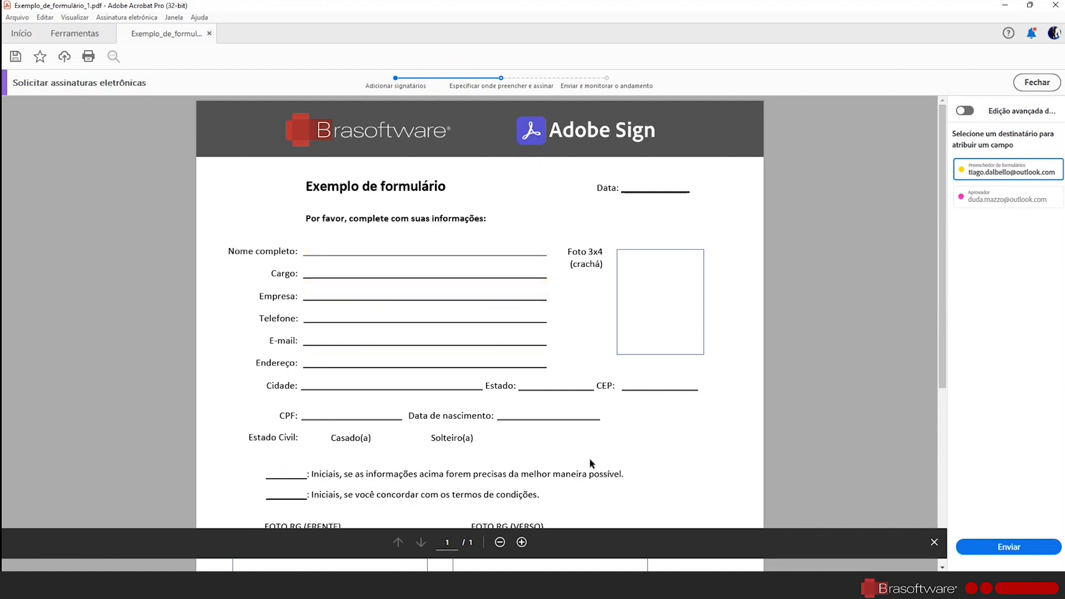
Turn on advanced editing and choose the form-filler recipient as the assignee for the fields
{"action": "left_click", "coordinate": [966, 112]}
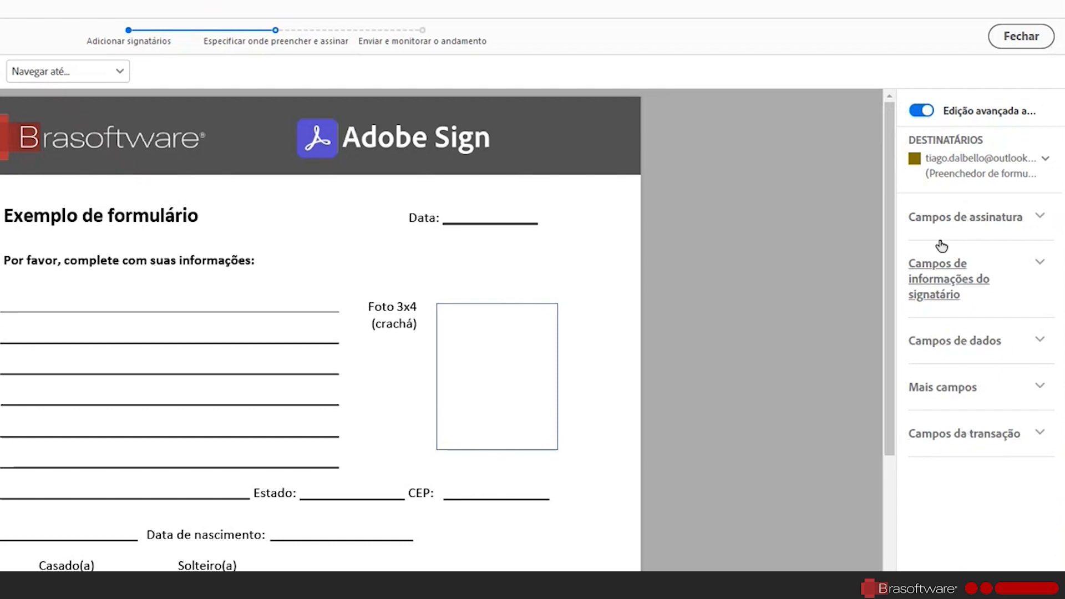
{"action": "left_click", "coordinate": [959, 166]}
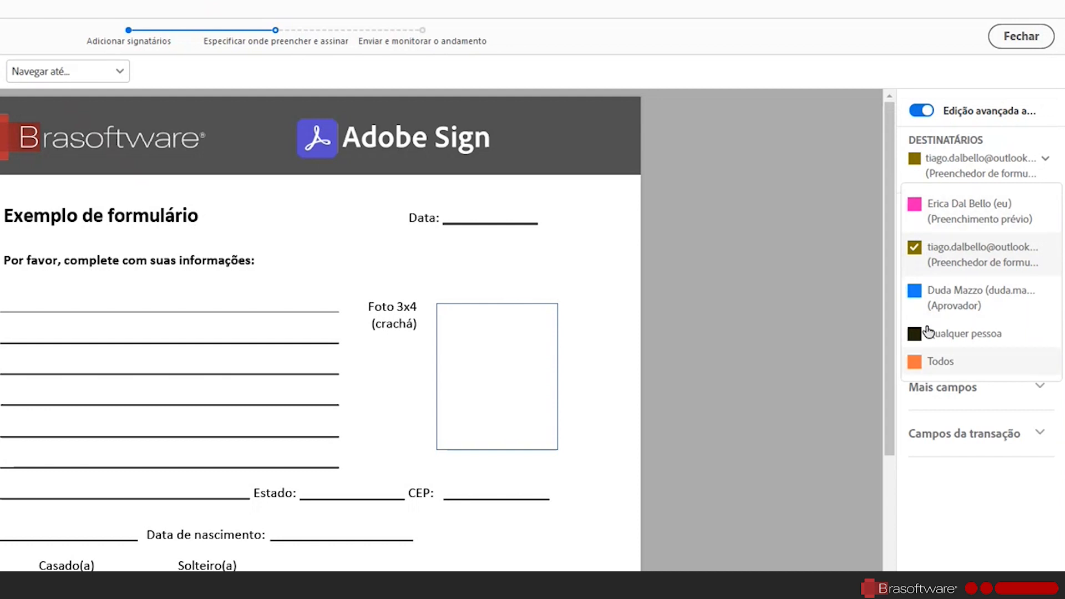
{"action": "left_click", "coordinate": [959, 256]}
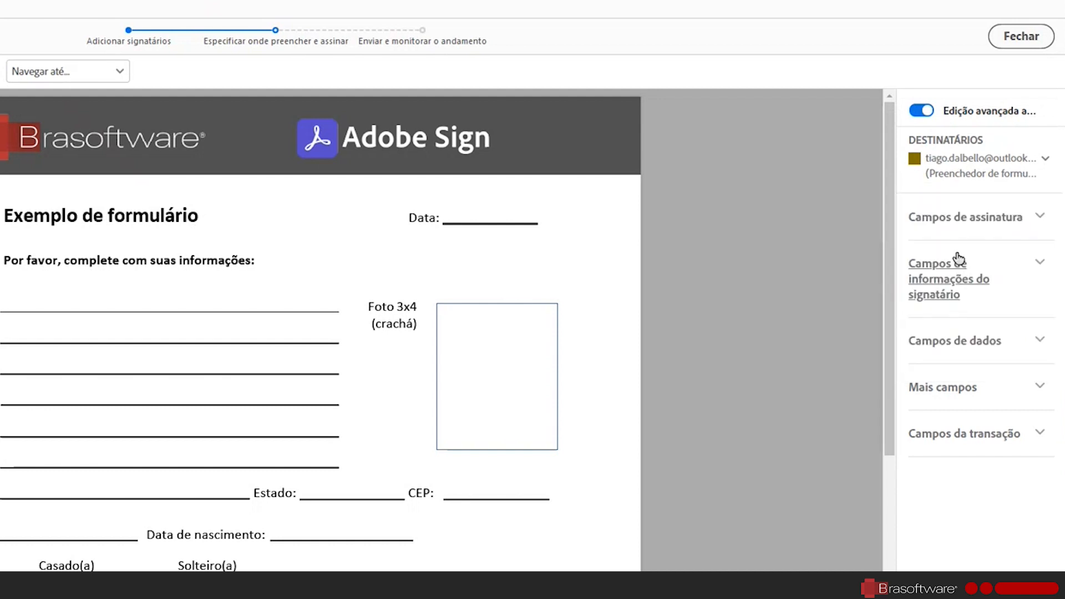
Examine the field types offered under Campos de assinatura, Campos de informações do signatário, Campos de dados and Mais campos
{"action": "left_click", "coordinate": [1041, 216]}
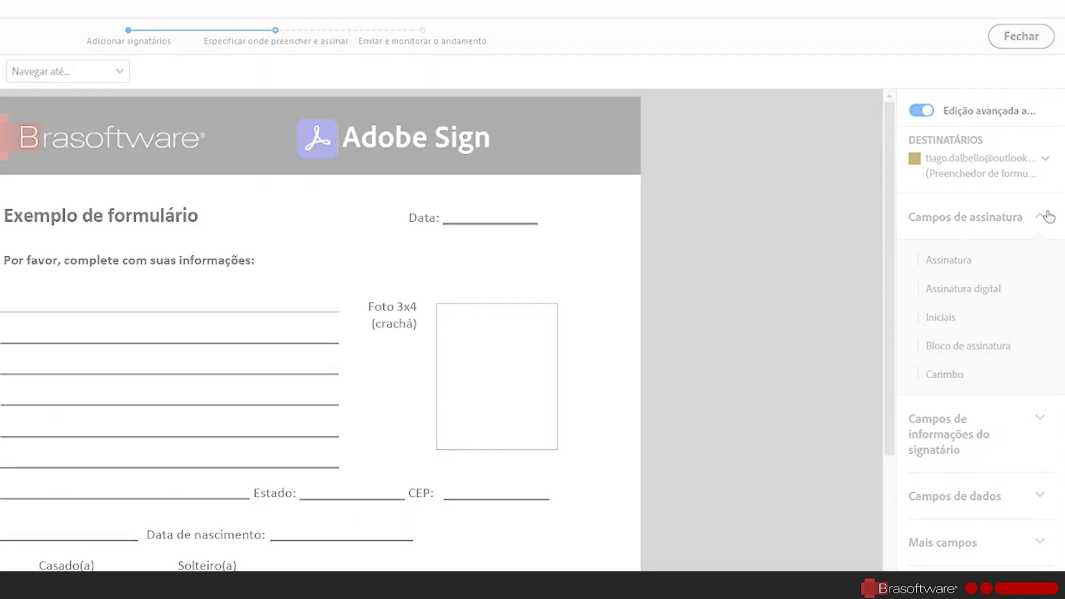
{"action": "left_click", "coordinate": [1048, 216]}
{"action": "left_click", "coordinate": [1039, 262]}
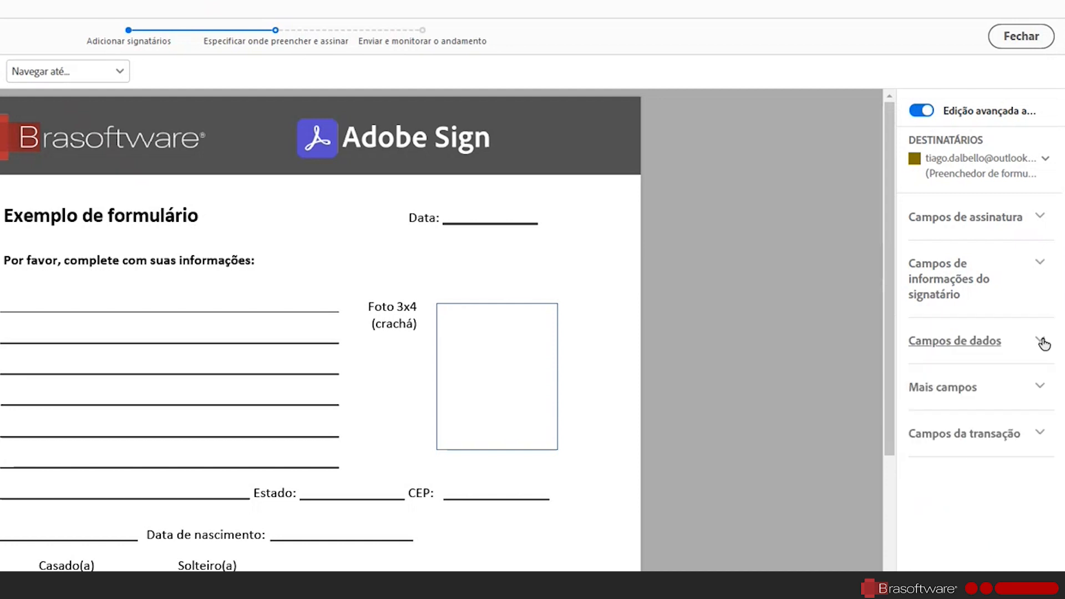
{"action": "left_click", "coordinate": [1041, 341]}
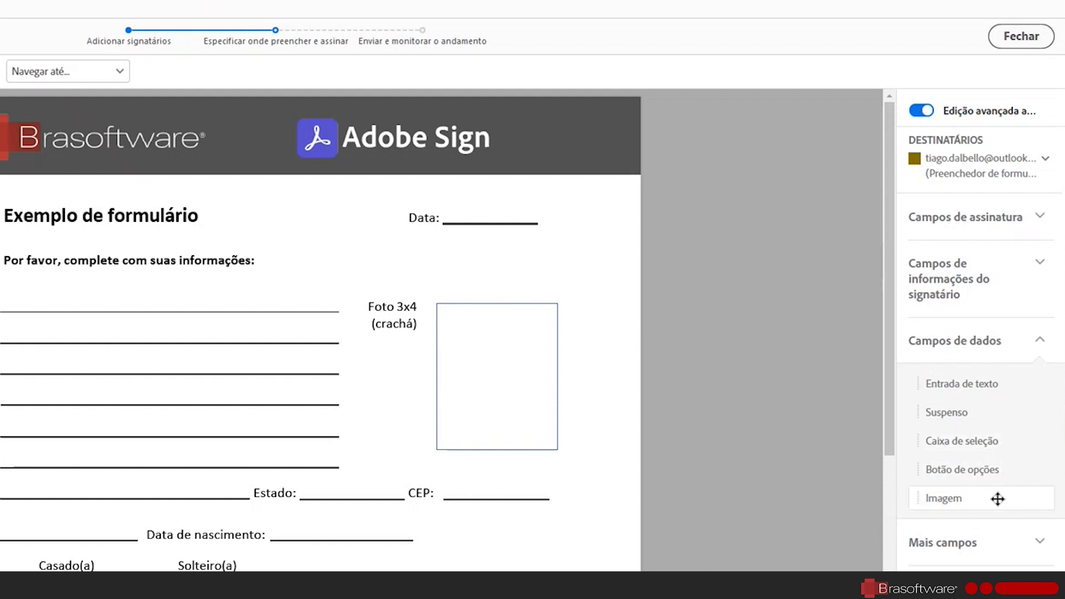
{"action": "left_click", "coordinate": [1041, 342]}
{"action": "left_click", "coordinate": [1039, 387]}
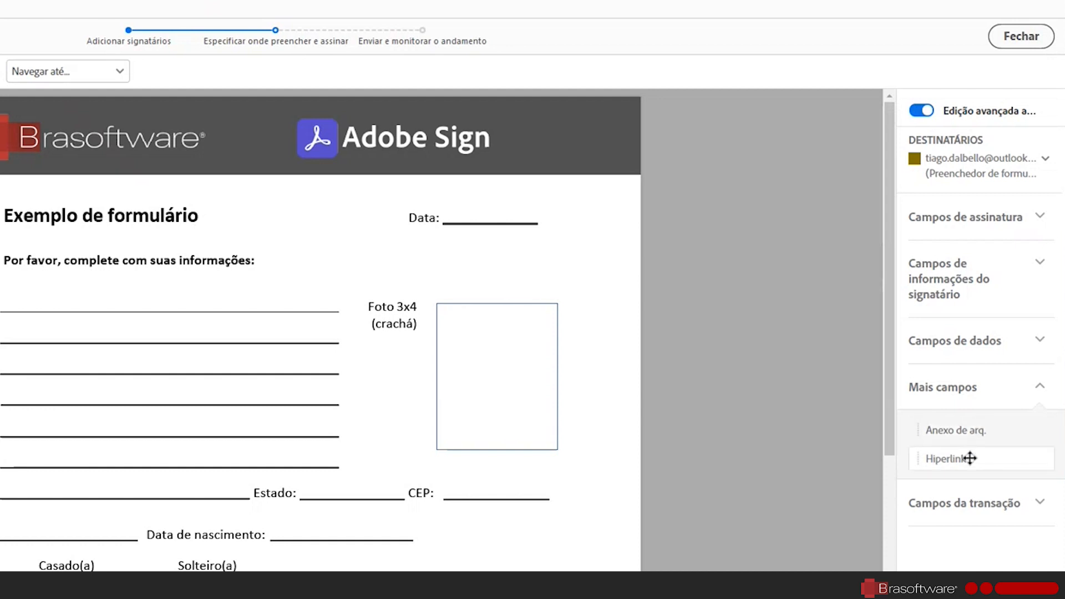
{"action": "left_click", "coordinate": [1039, 387]}
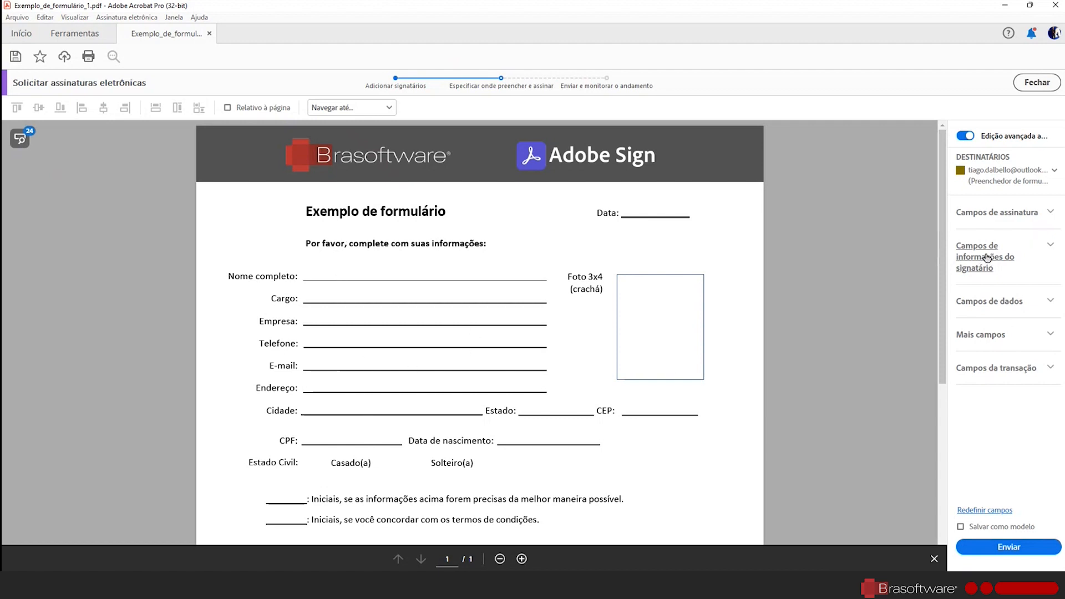
Place a Data field on the form's "Data" line and a Nome field on the "Nome completo" line
{"action": "left_click", "coordinate": [1050, 248]}
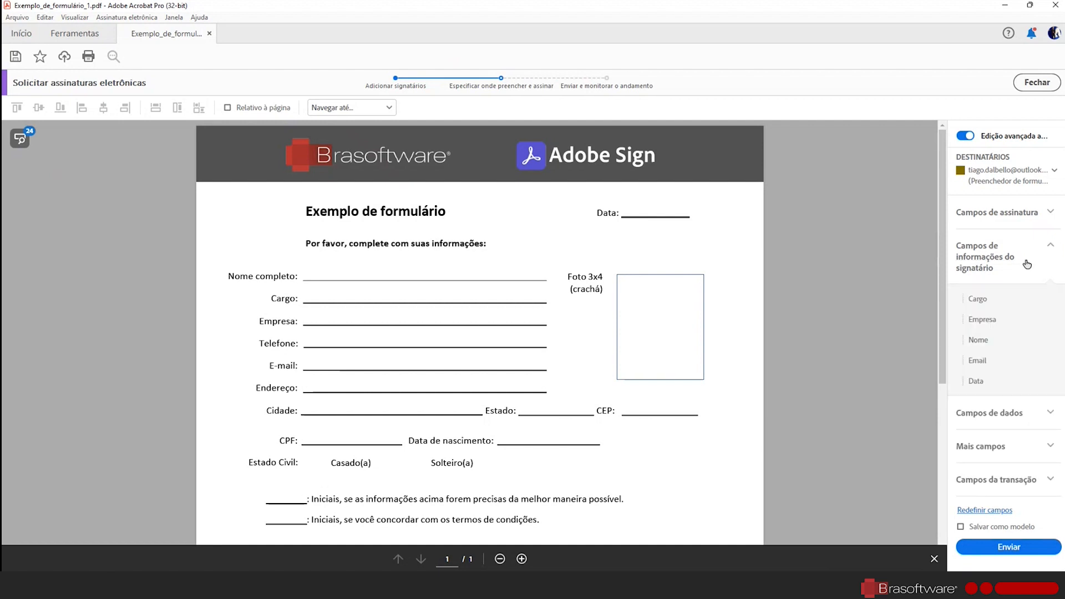
{"action": "left_click_drag", "start_coordinate": [975, 380], "coordinate": [624, 199]}
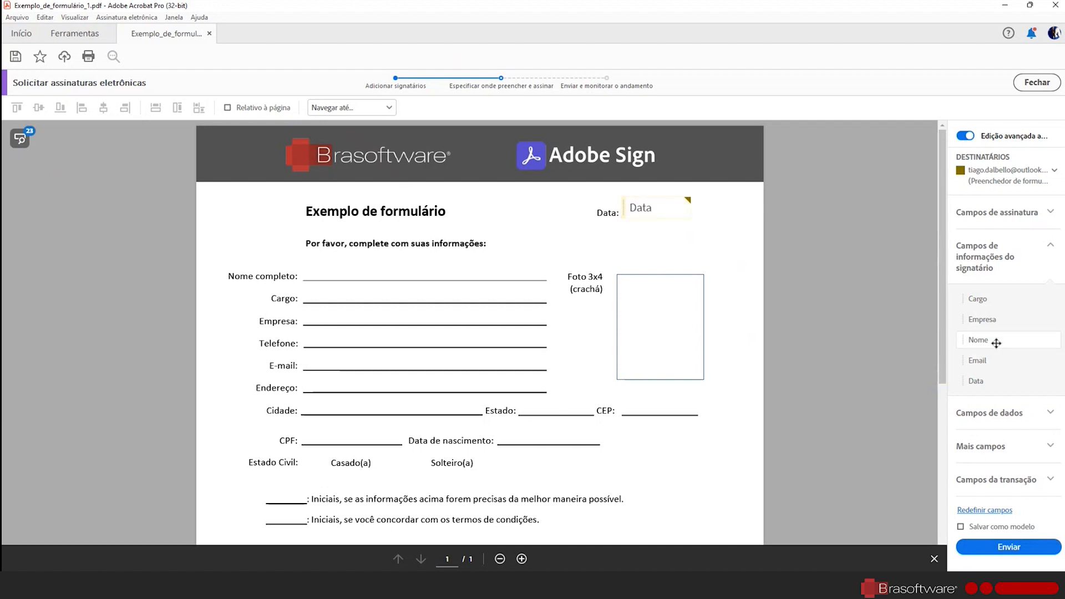
{"action": "left_click_drag", "start_coordinate": [997, 342], "coordinate": [302, 265]}
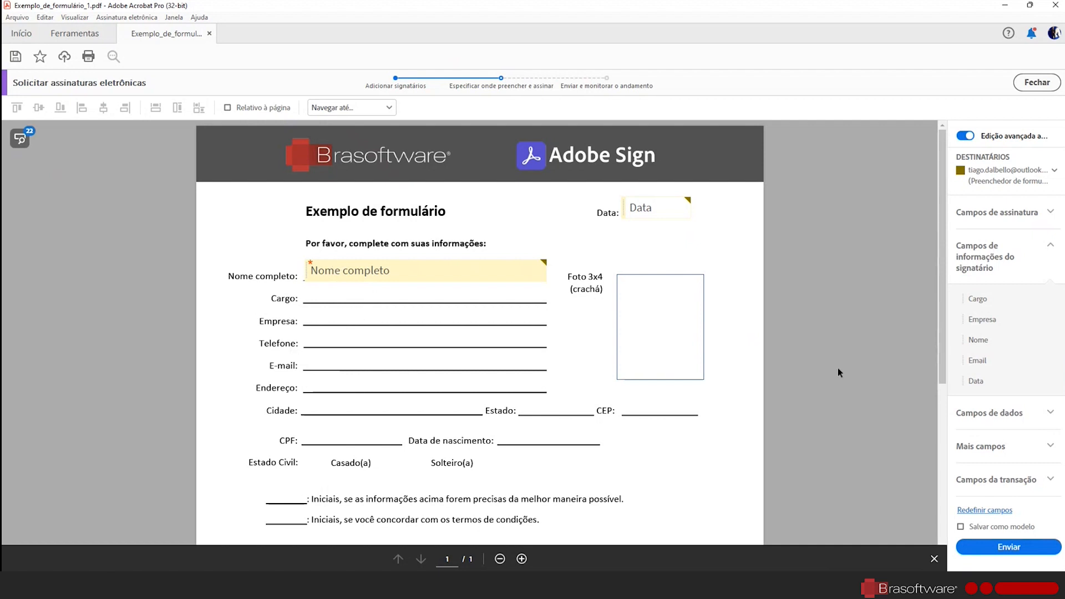
Place the signer information fields Cargo, Empresa and Email on the form's matching Cargo, Empresa and E-mail lines
{"action": "left_click_drag", "start_coordinate": [978, 298], "coordinate": [303, 288]}
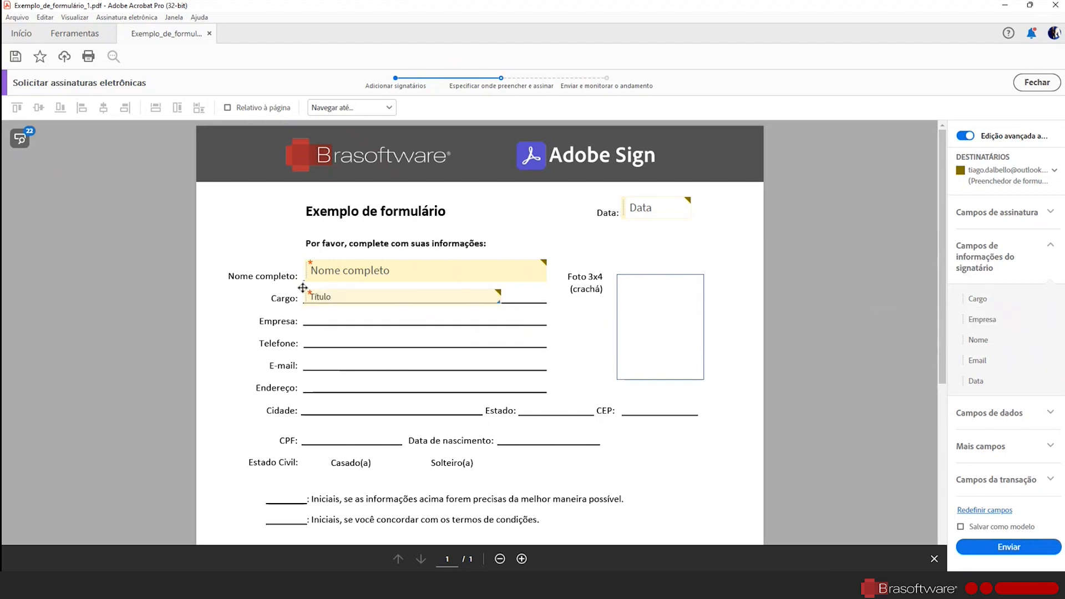
{"action": "left_click_drag", "start_coordinate": [1018, 321], "coordinate": [303, 309]}
{"action": "left_click_drag", "start_coordinate": [1001, 358], "coordinate": [309, 360]}
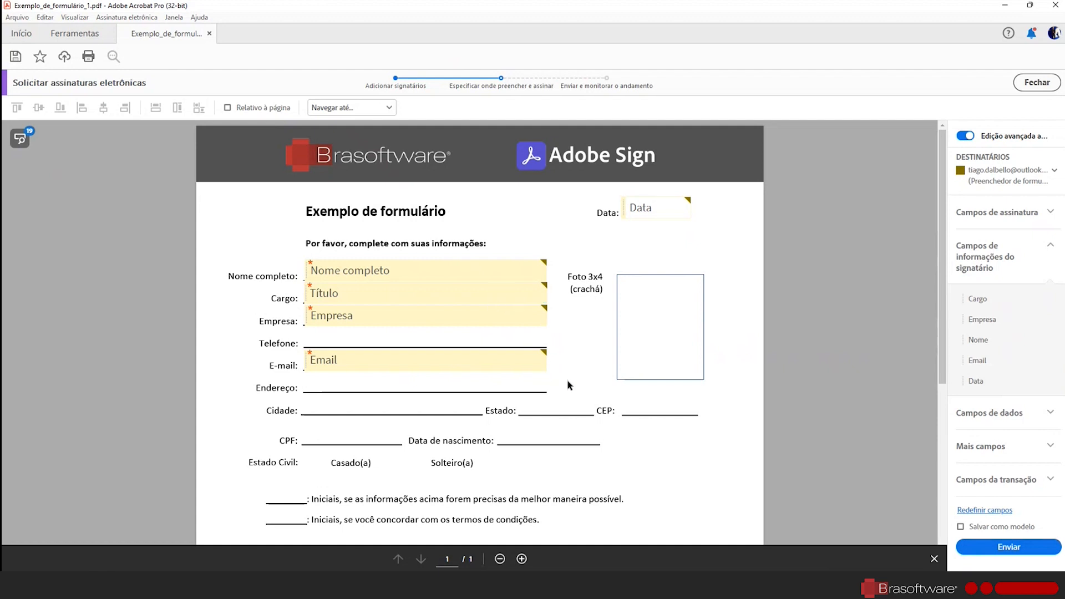
Set the date format of the Data field beside the form title to dd/mm/yyyy
{"action": "right_click", "coordinate": [647, 208]}
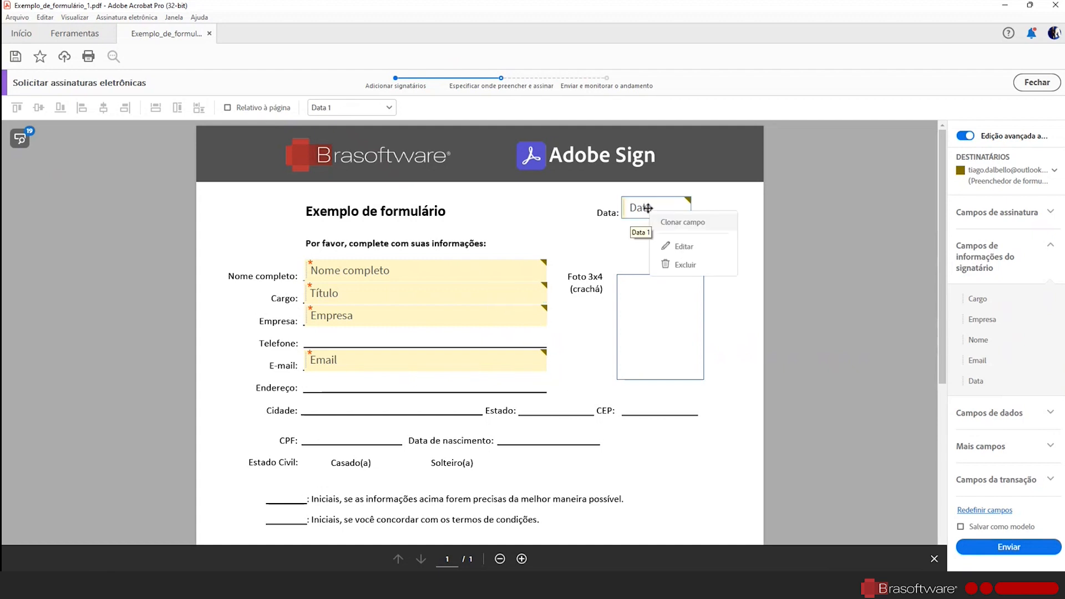
{"action": "left_click", "coordinate": [684, 246]}
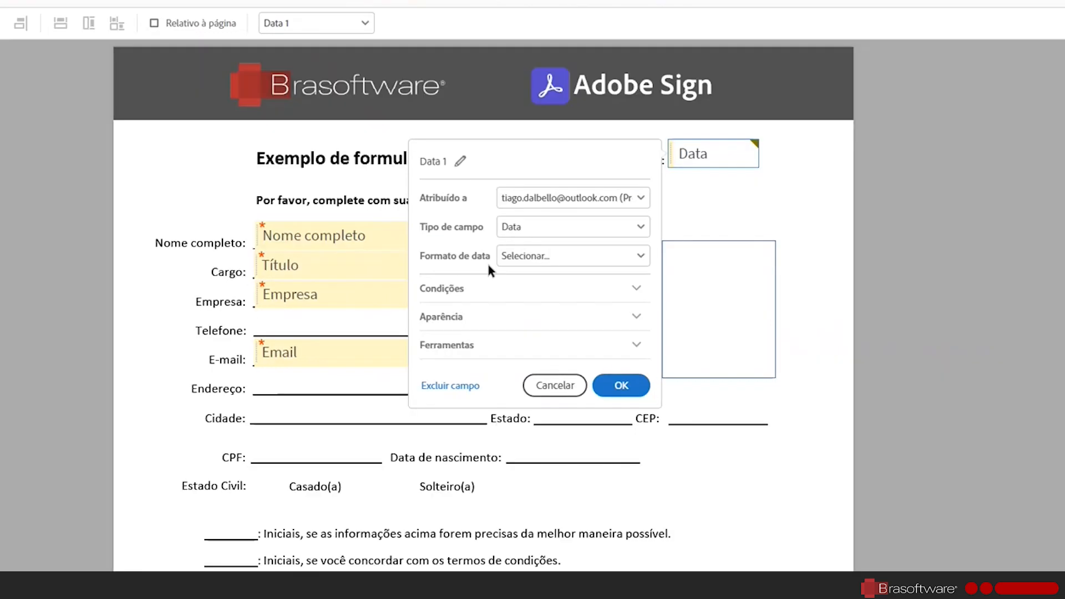
{"action": "left_click", "coordinate": [547, 255]}
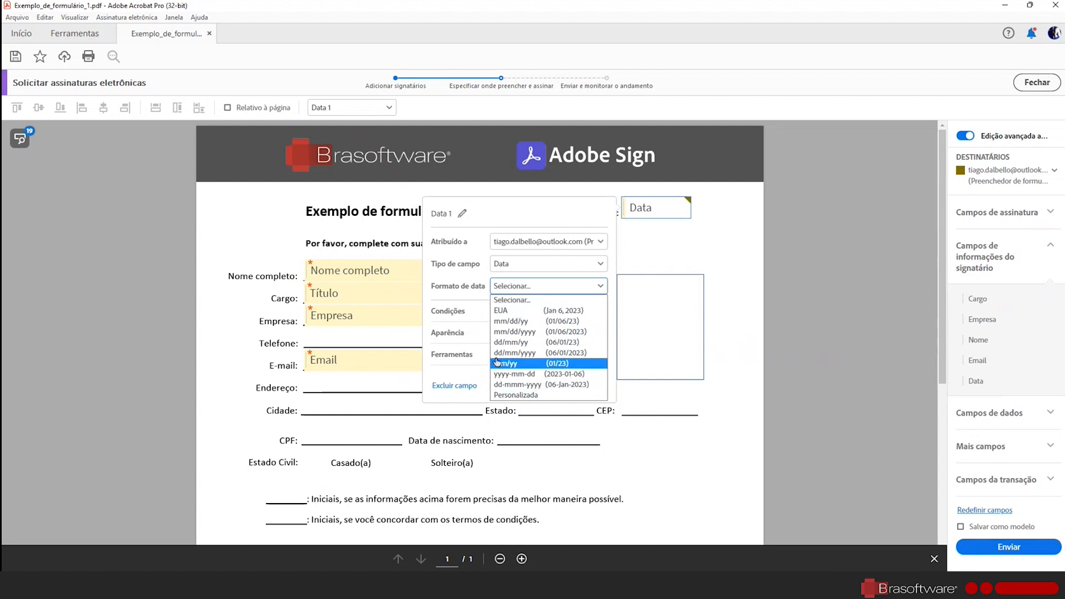
{"action": "left_click", "coordinate": [547, 355]}
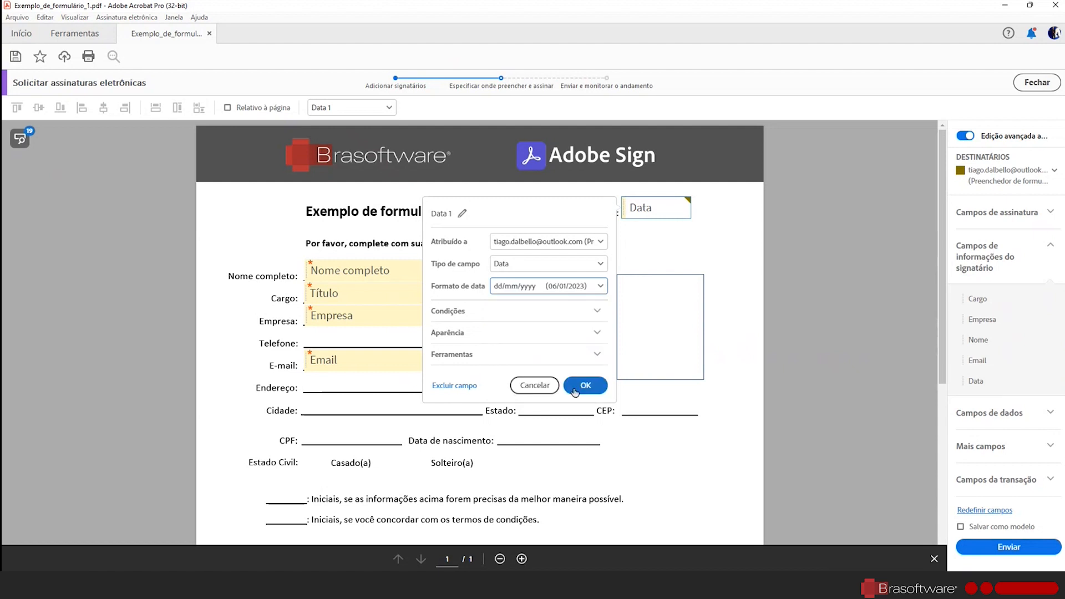
{"action": "left_click", "coordinate": [575, 388]}
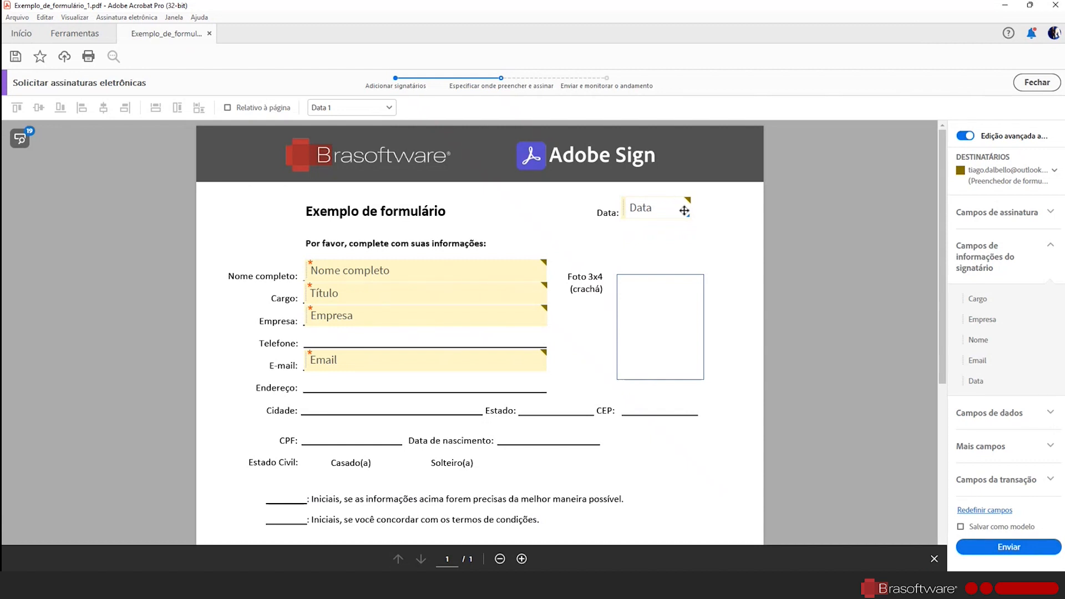
{"action": "left_click", "coordinate": [456, 271]}
{"action": "left_click", "coordinate": [574, 274]}
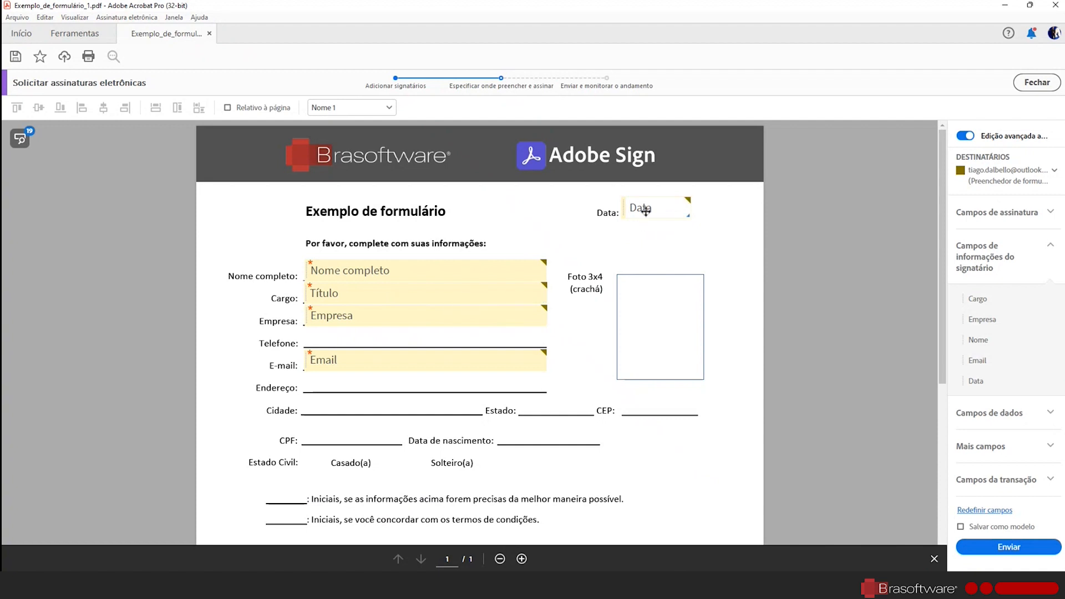
{"action": "left_click", "coordinate": [652, 211]}
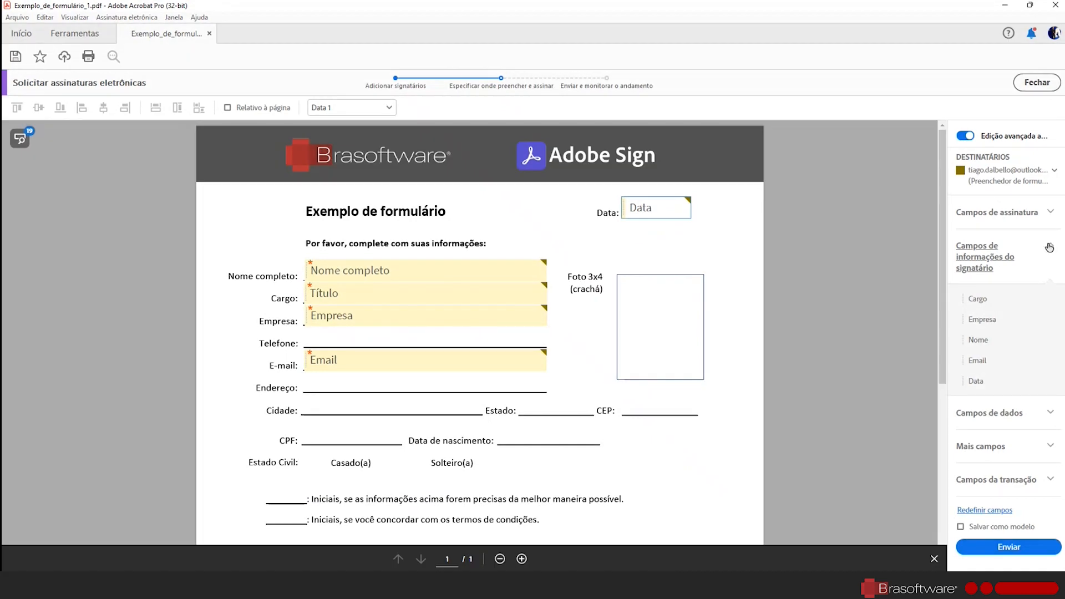
Place a text entry field (Entrada de texto) from the data fields on the form's Telefone line
{"action": "left_click", "coordinate": [1045, 257]}
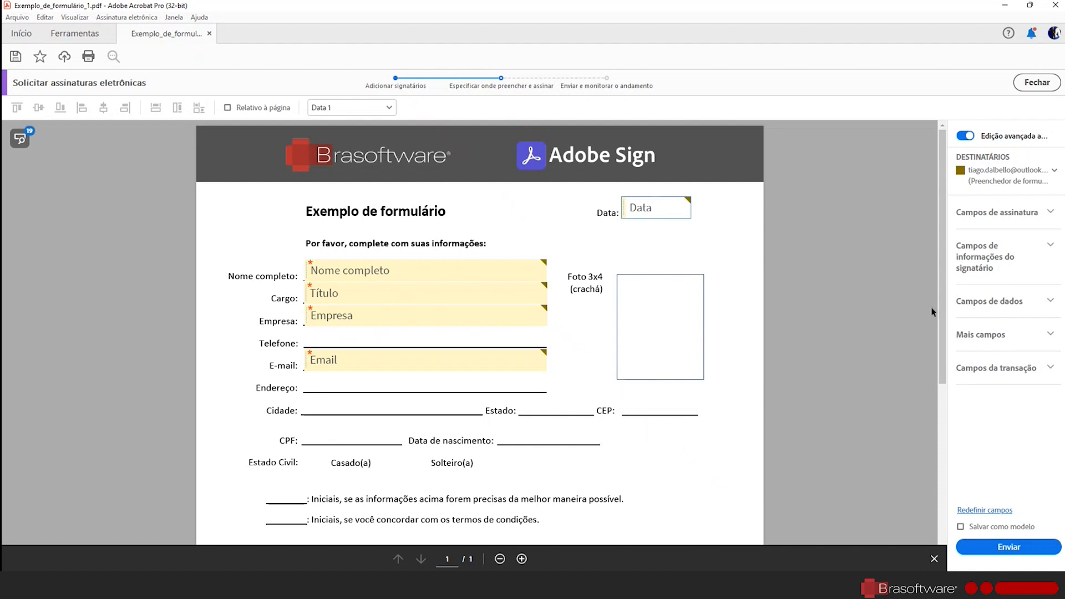
{"action": "left_click", "coordinate": [975, 302]}
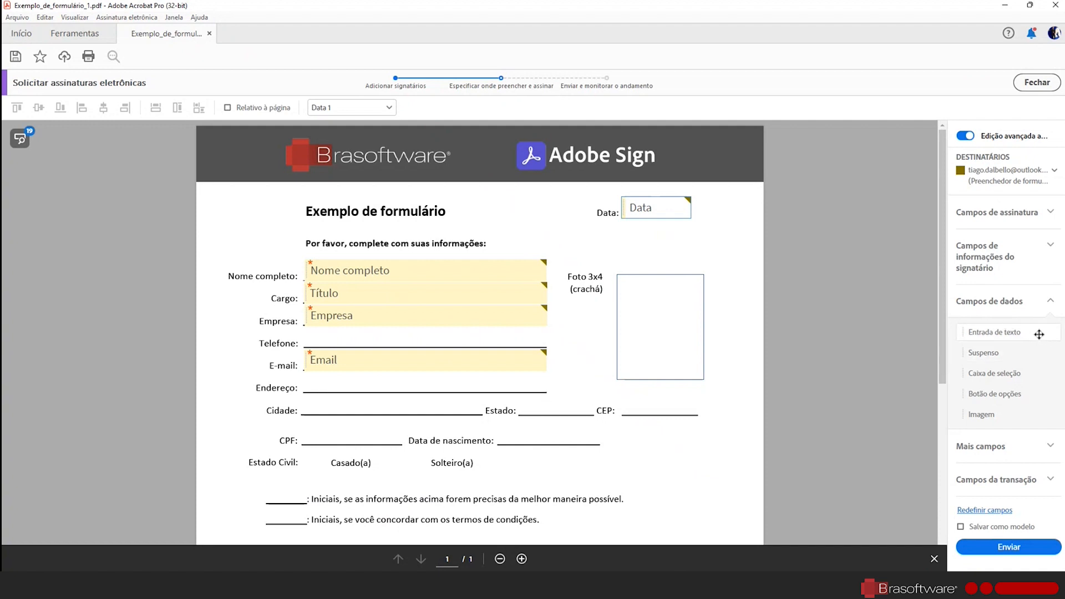
{"action": "left_click_drag", "start_coordinate": [1039, 334], "coordinate": [298, 333]}
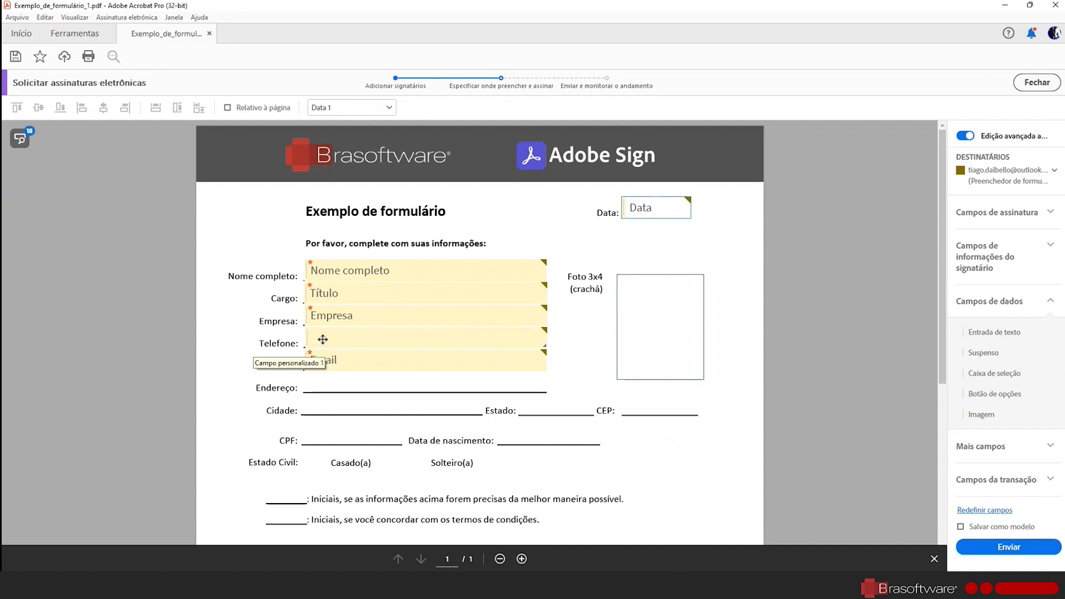
Rename the Telefone line's text field to "Telefone", make it required and set its tooltip to "Insira seu telefone com DDD"
{"action": "right_click", "coordinate": [322, 340]}
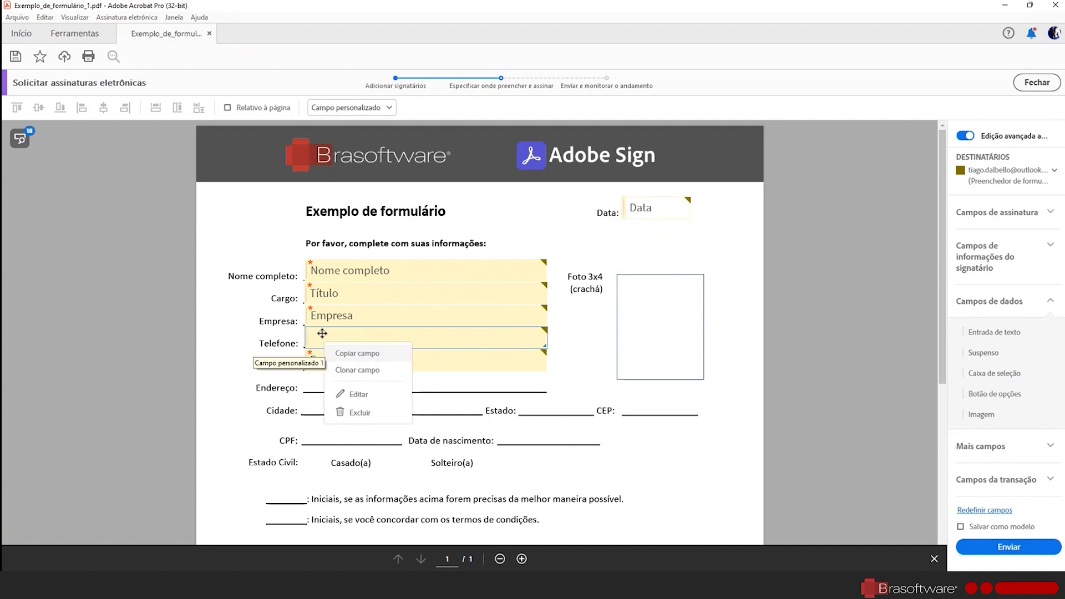
{"action": "left_click", "coordinate": [370, 395]}
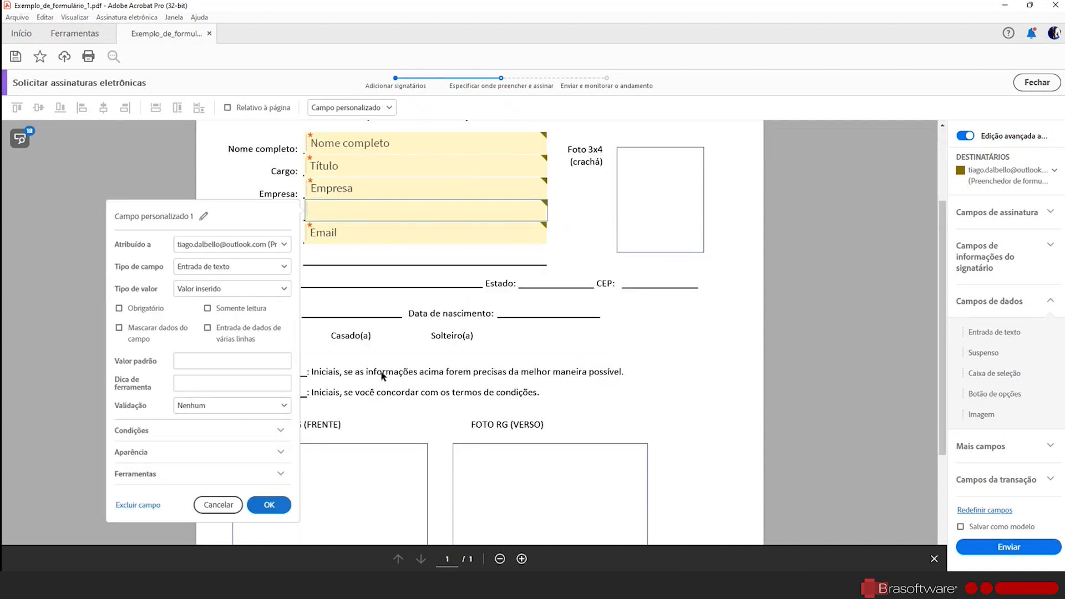
{"action": "left_click", "coordinate": [204, 204]}
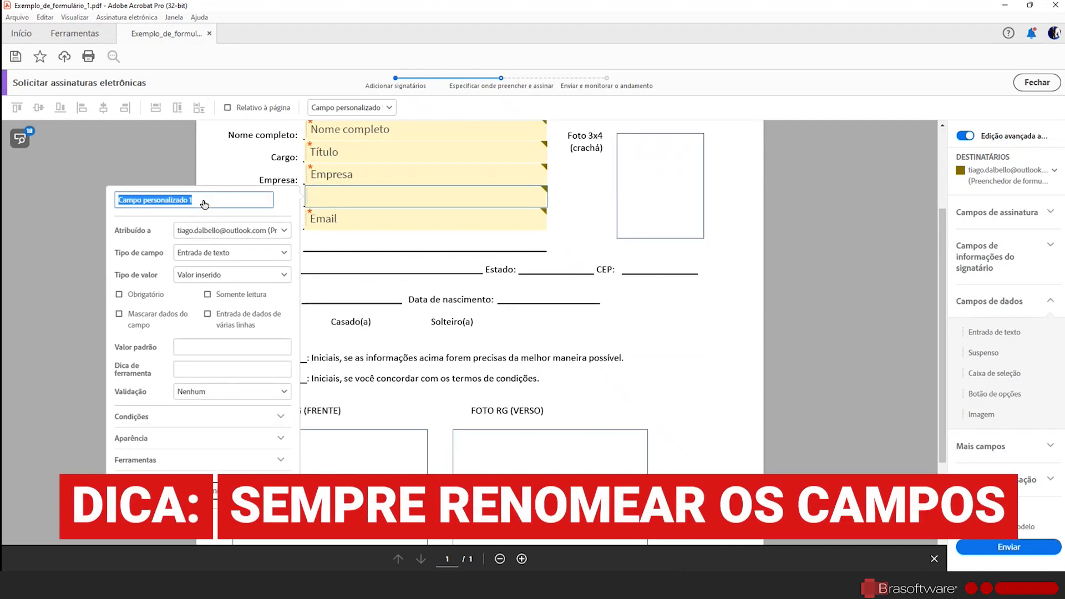
{"action": "type", "text": "Telefone"}
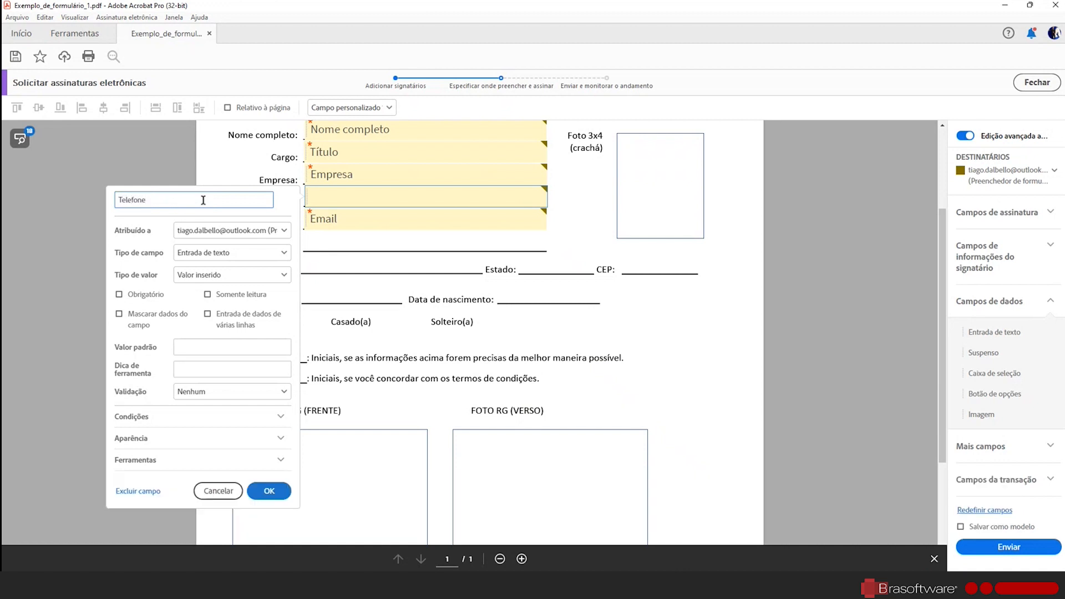
{"action": "left_click", "coordinate": [123, 294]}
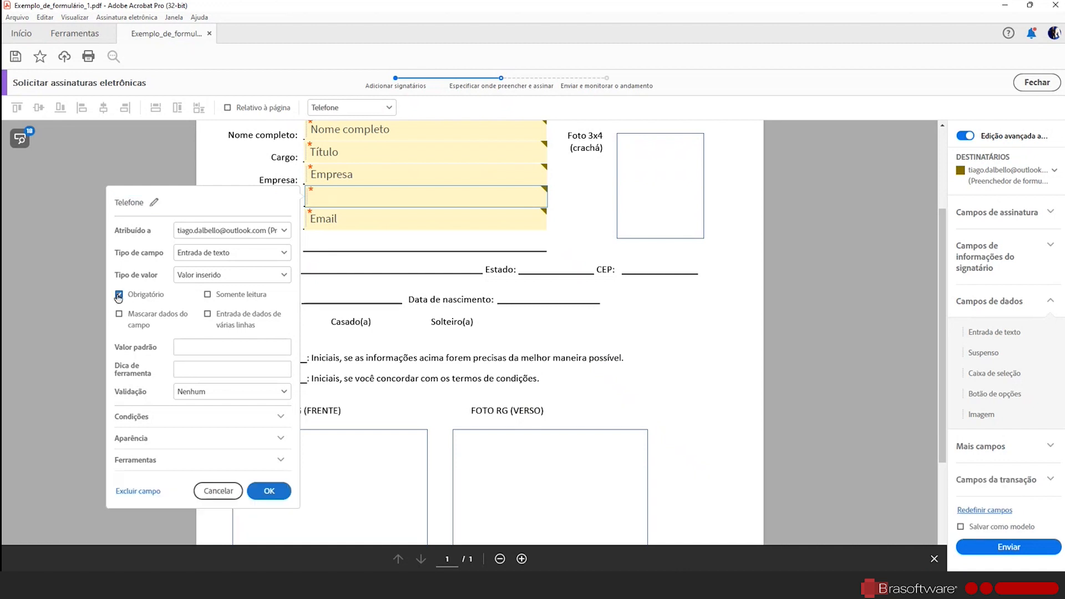
{"action": "left_click", "coordinate": [185, 368]}
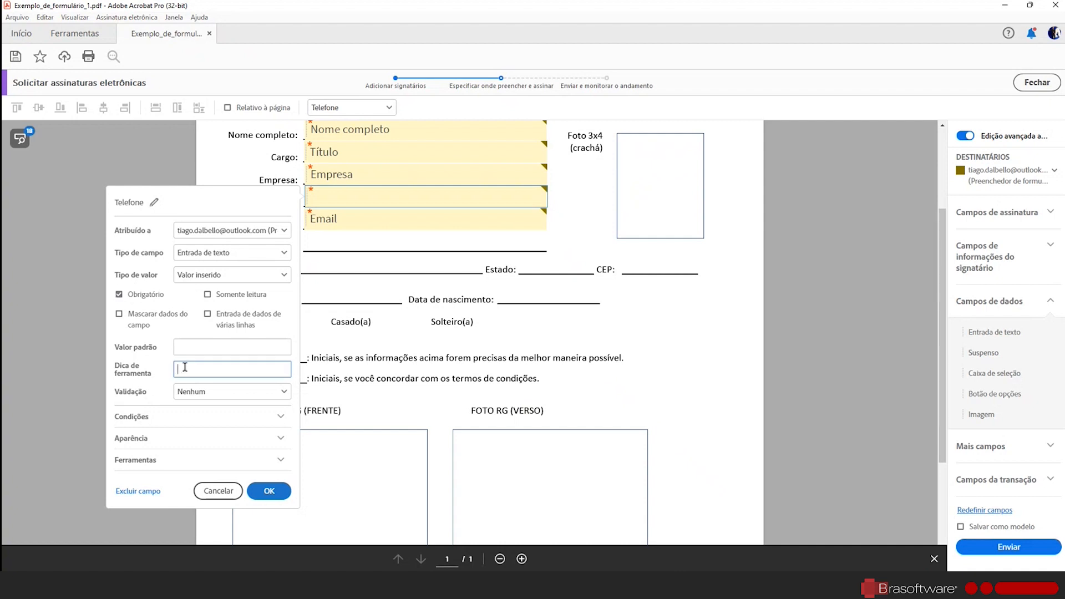
{"action": "type", "text": "Insira seu telefone com DDD"}
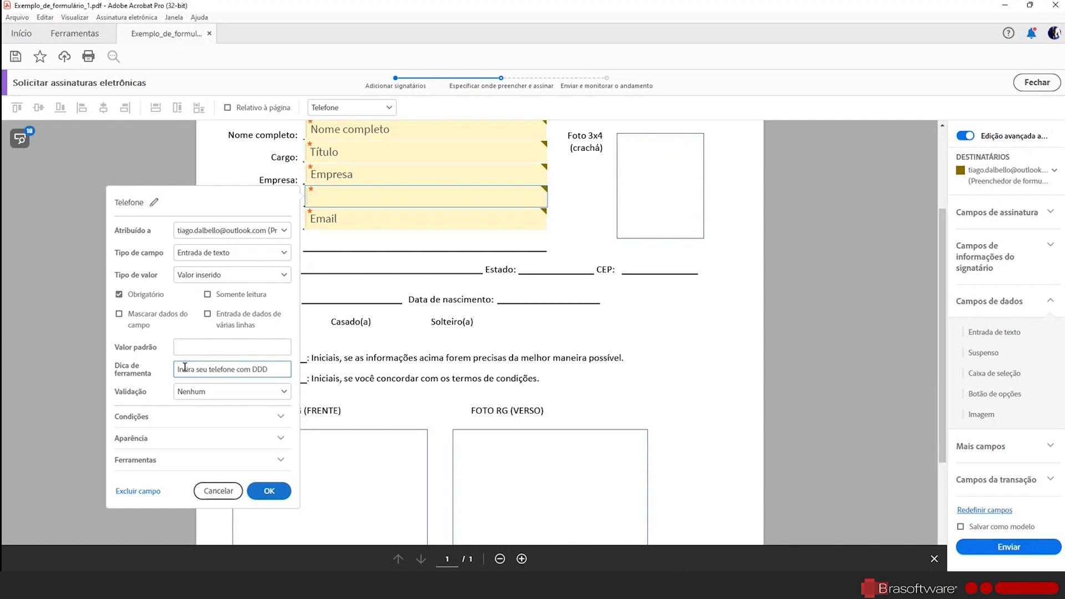
{"action": "left_click", "coordinate": [269, 491]}
Place a text entry field across the form's Endereço line
{"action": "left_click", "coordinate": [1009, 333]}
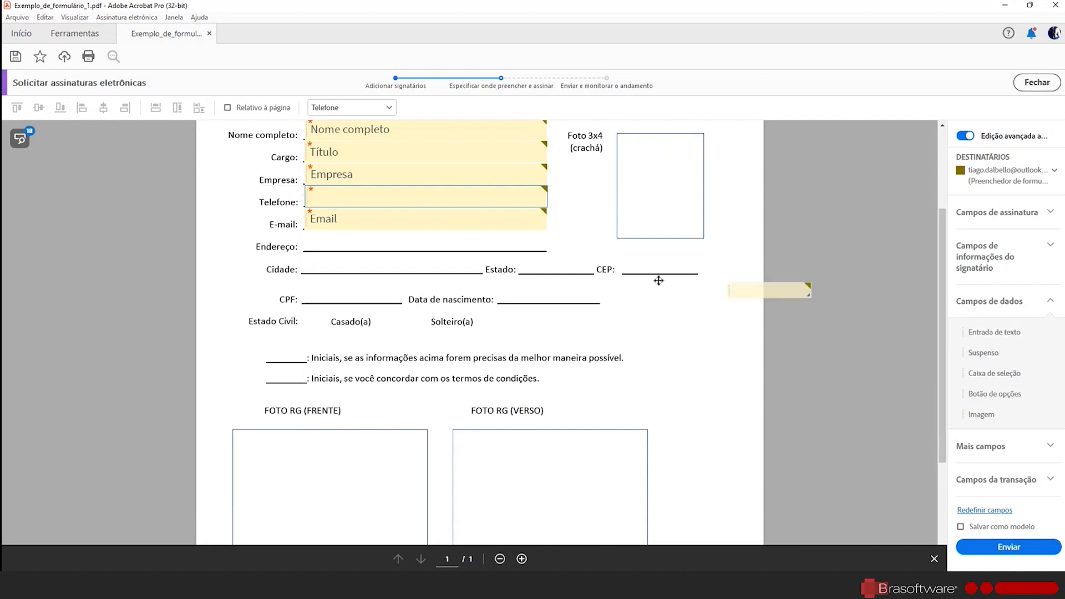
{"action": "left_click", "coordinate": [308, 234]}
{"action": "left_click_drag", "start_coordinate": [308, 234], "coordinate": [301, 233]}
Rename the address text field to "Endereco", make it required and set its tooltip to "Logradouro e número"
{"action": "left_click", "coordinate": [203, 202]}
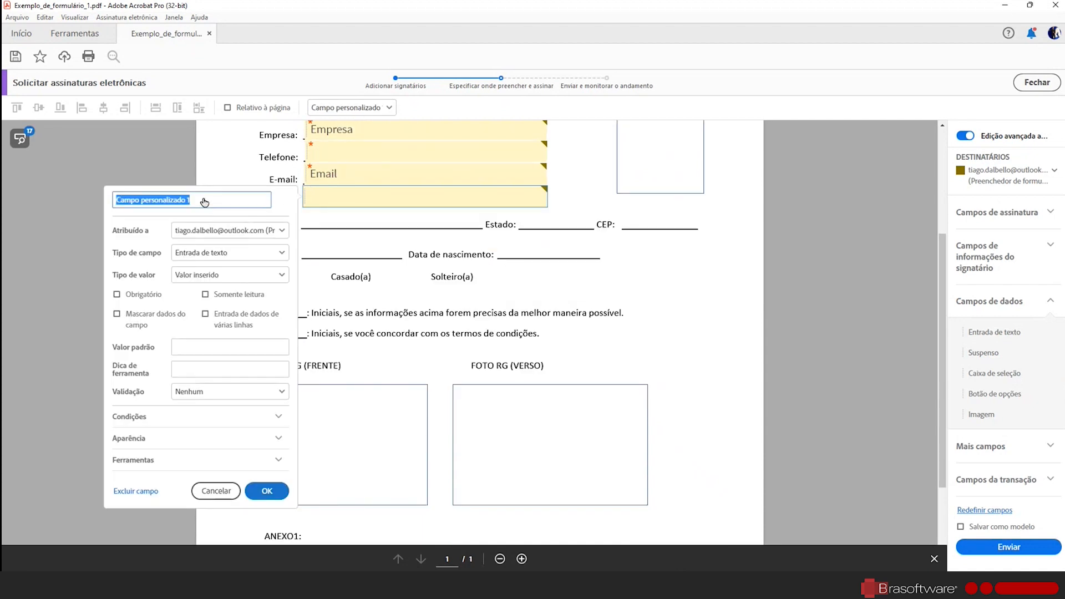
{"action": "type", "text": "Endereco"}
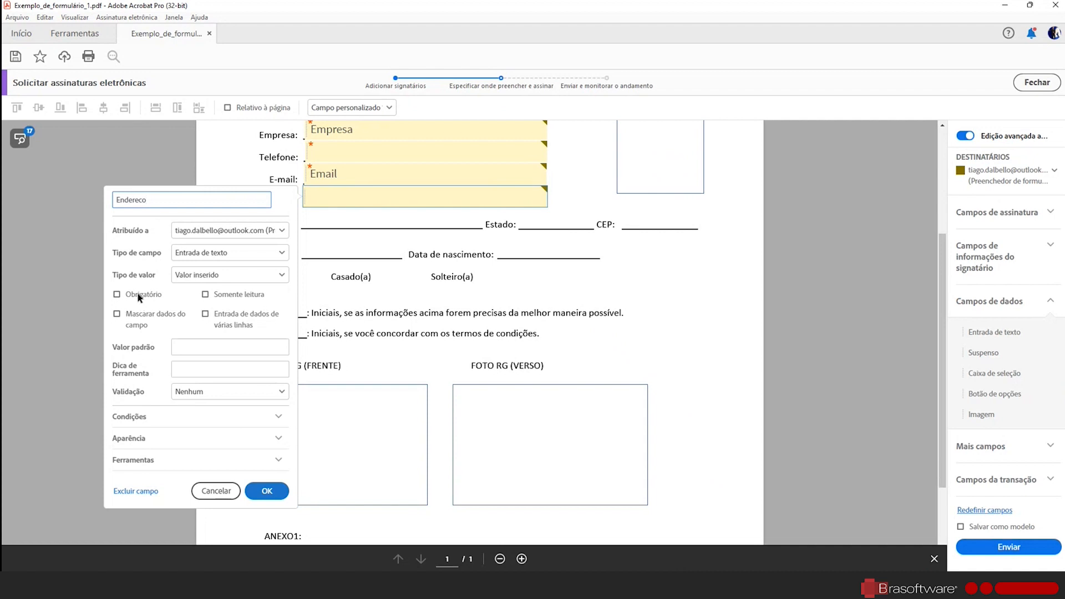
{"action": "left_click", "coordinate": [139, 298]}
{"action": "left_click", "coordinate": [191, 370]}
{"action": "type", "text": "Logradouro"}
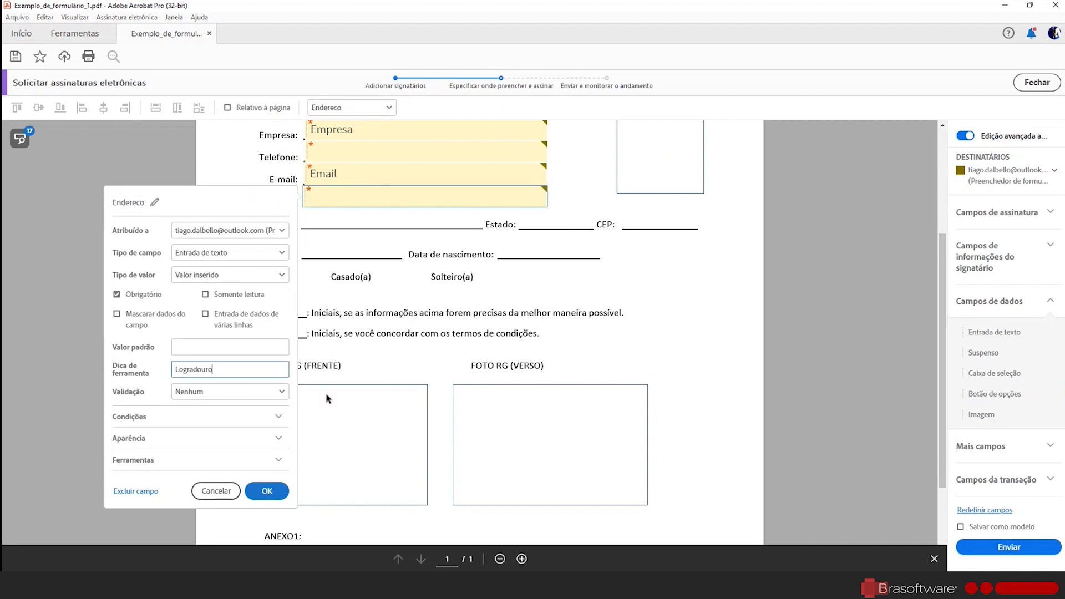
{"action": "type", "text": " e número"}
{"action": "key", "text": "Return"}
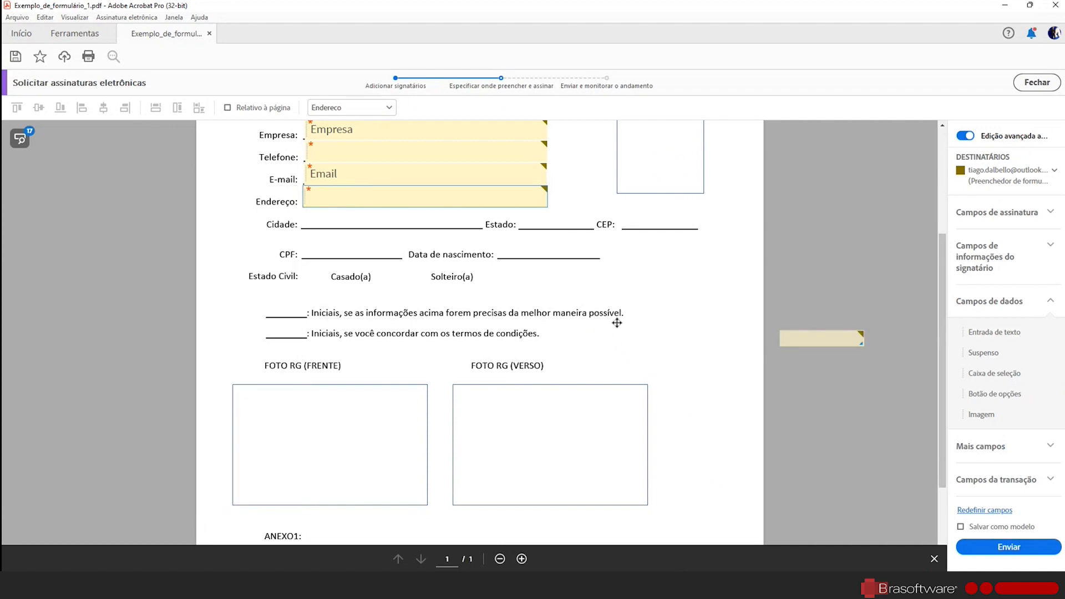
Place text entry fields on the form's Cidade, CEP, CPF and Data de nascimento lines
{"action": "left_click_drag", "start_coordinate": [617, 323], "coordinate": [301, 214]}
{"action": "left_click_drag", "start_coordinate": [999, 333], "coordinate": [495, 243]}
{"action": "left_click_drag", "start_coordinate": [495, 243], "coordinate": [497, 244]}
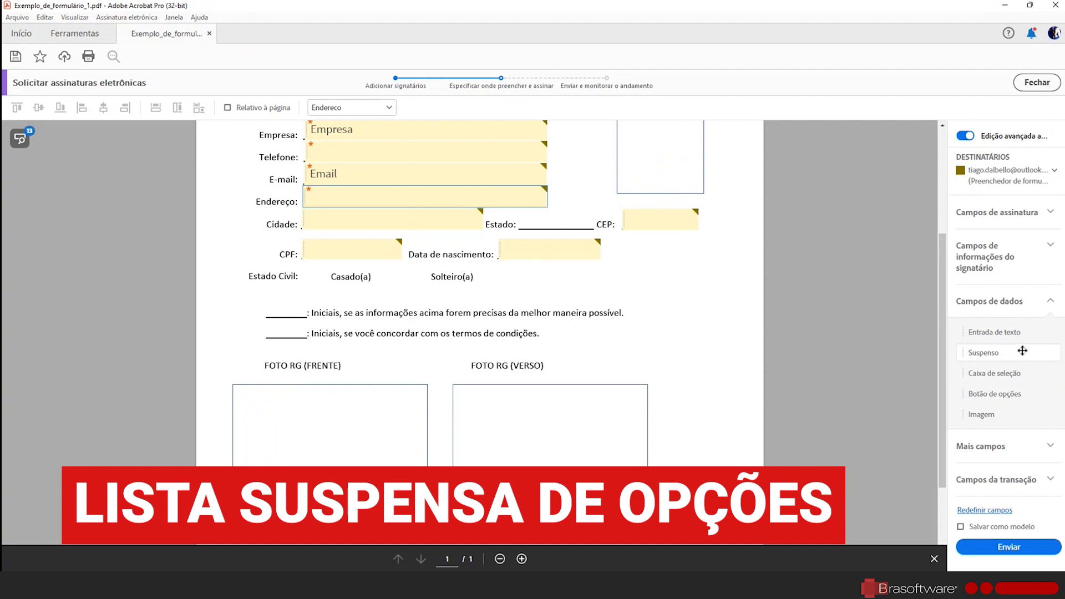
Place a Suspenso dropdown field on the form's Estado line and rename it "Estado"
{"action": "left_click_drag", "start_coordinate": [1021, 350], "coordinate": [522, 213]}
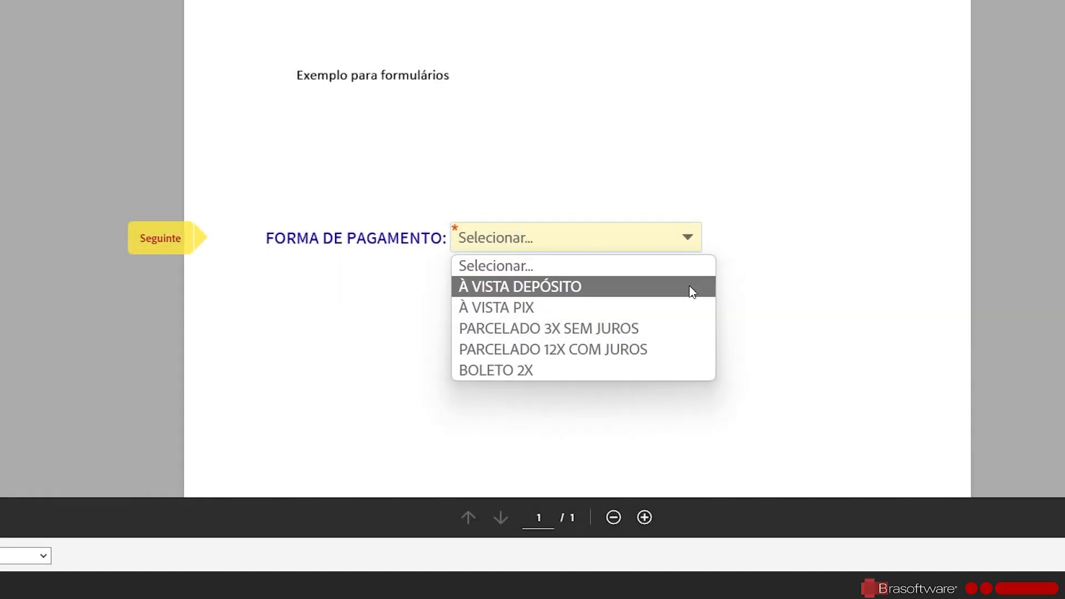
{"action": "left_click", "coordinate": [678, 335]}
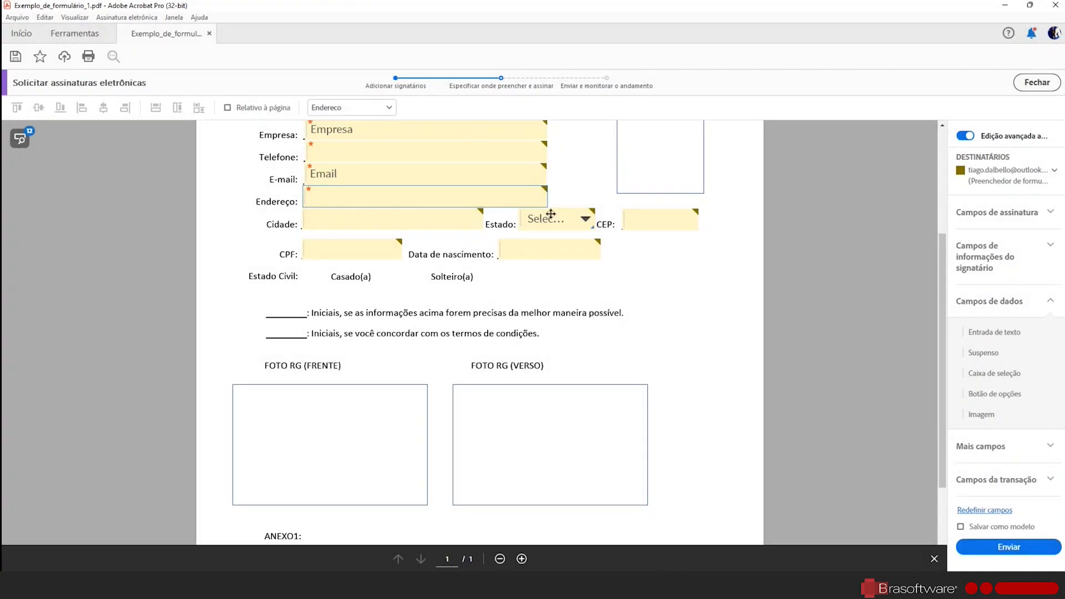
{"action": "left_click", "coordinate": [551, 214]}
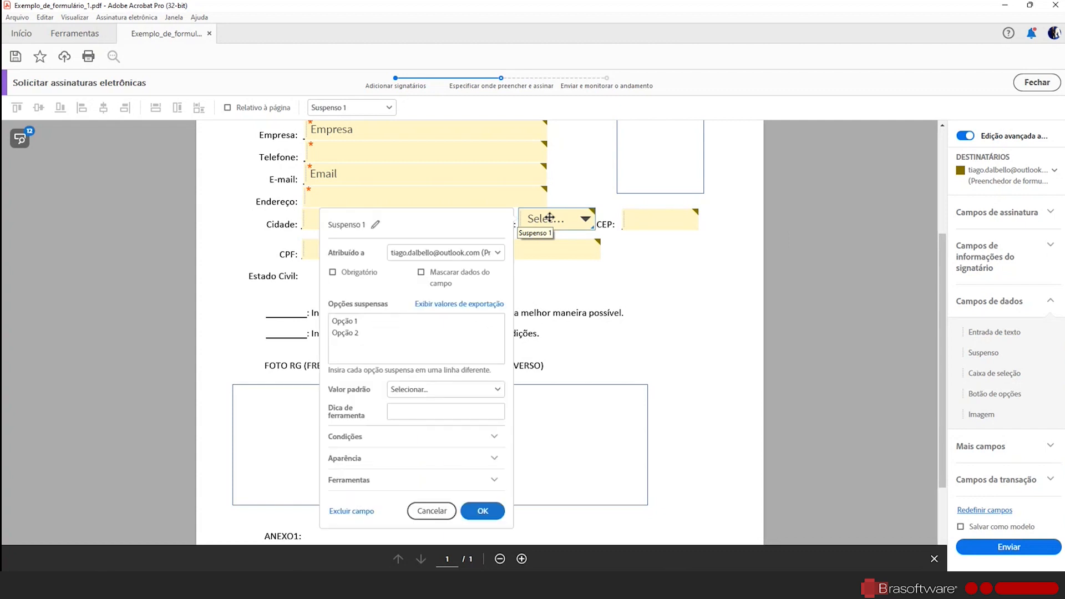
{"action": "left_click", "coordinate": [370, 340]}
{"action": "key", "text": "ctrl+a"}
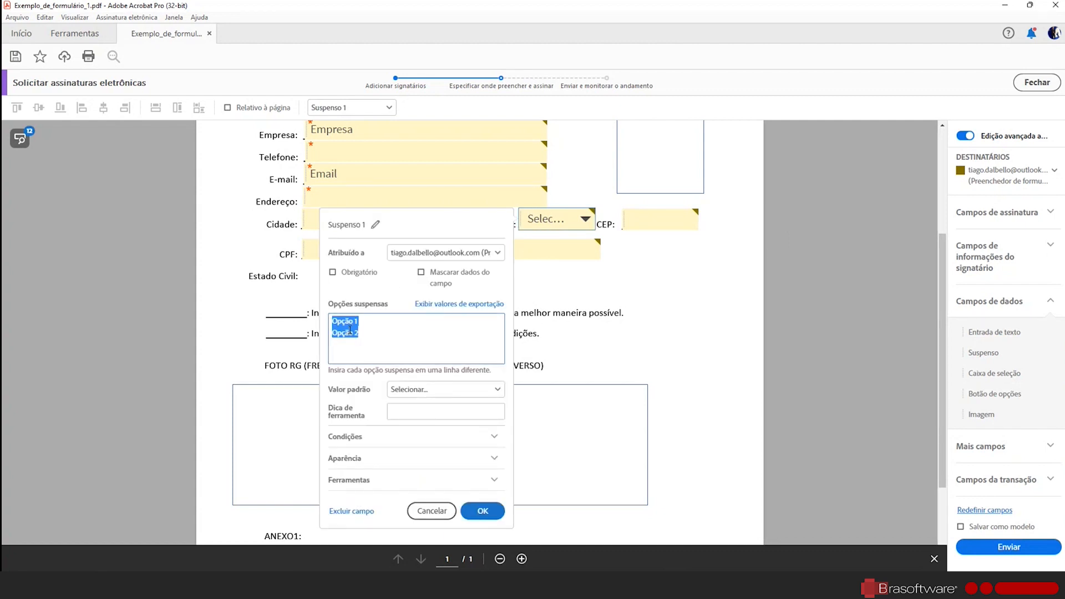
{"action": "left_click", "coordinate": [375, 224]}
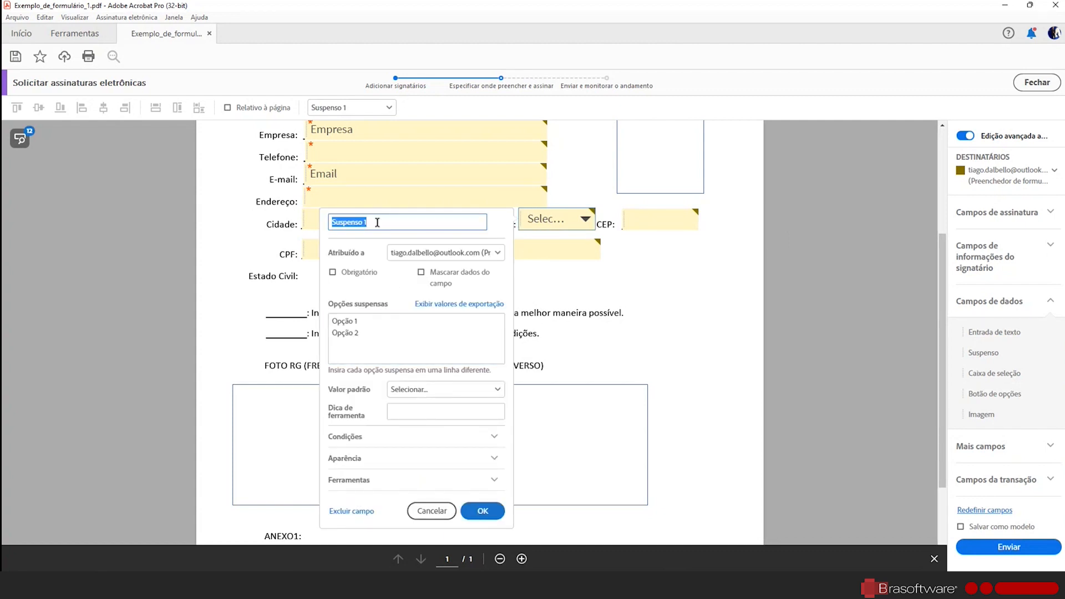
{"action": "type", "text": "Estado"}
Replace the Estado dropdown's default options with the copied list of Brazilian state abbreviations and make the field required
{"action": "left_click_drag", "start_coordinate": [367, 340], "coordinate": [322, 320]}
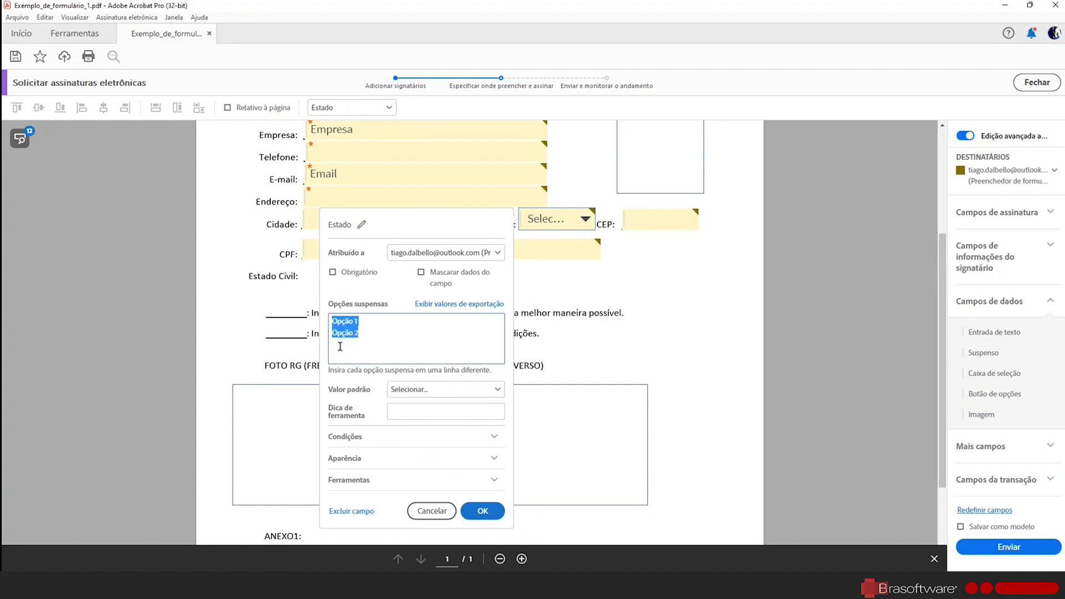
{"action": "key", "text": "alt+Tab"}
{"action": "key", "text": "ctrl+a"}
{"action": "key", "text": "ctrl+c"}
{"action": "left_click", "coordinate": [377, 163]}
{"action": "key", "text": "ctrl+v"}
{"action": "scroll", "coordinate": [350, 423], "scroll_direction": "up", "scroll_amount": 3}
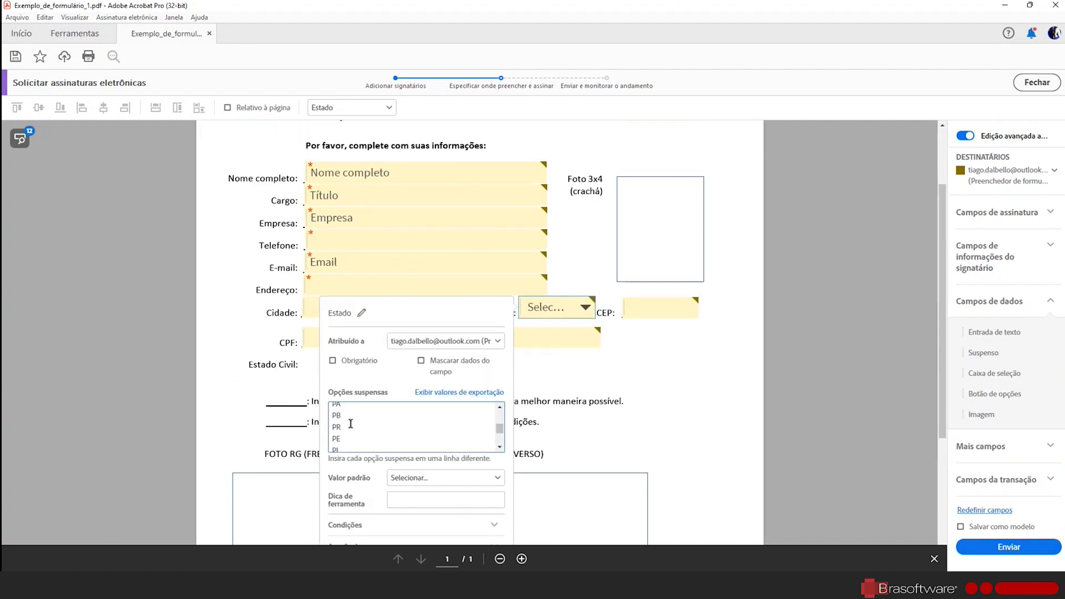
{"action": "left_click", "coordinate": [333, 361]}
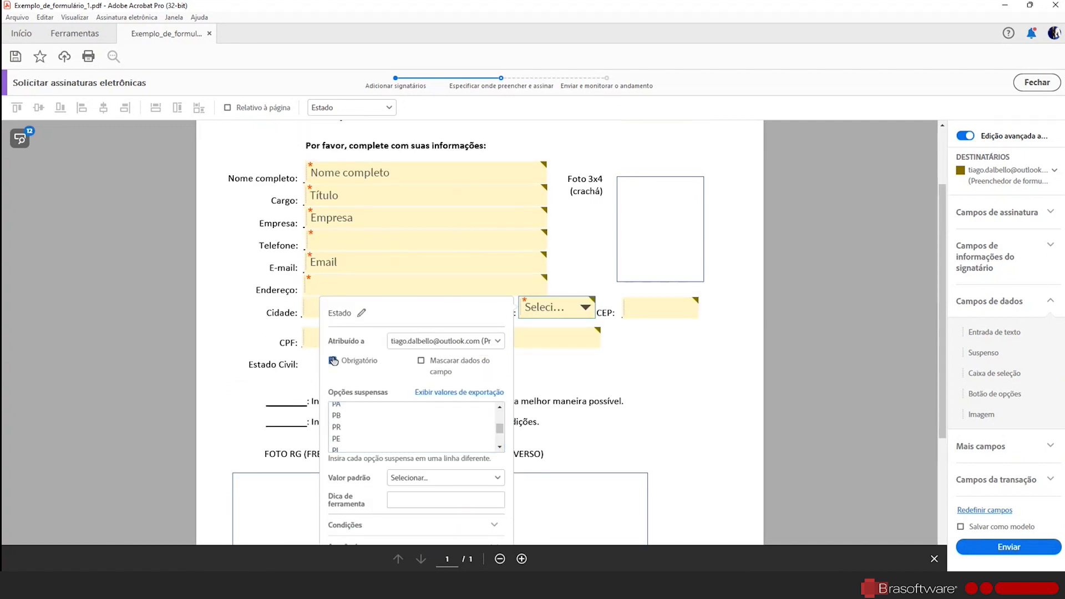
Examine the state abbreviations offered by the dropdown in the example web form in the browser
{"action": "left_click", "coordinate": [553, 310]}
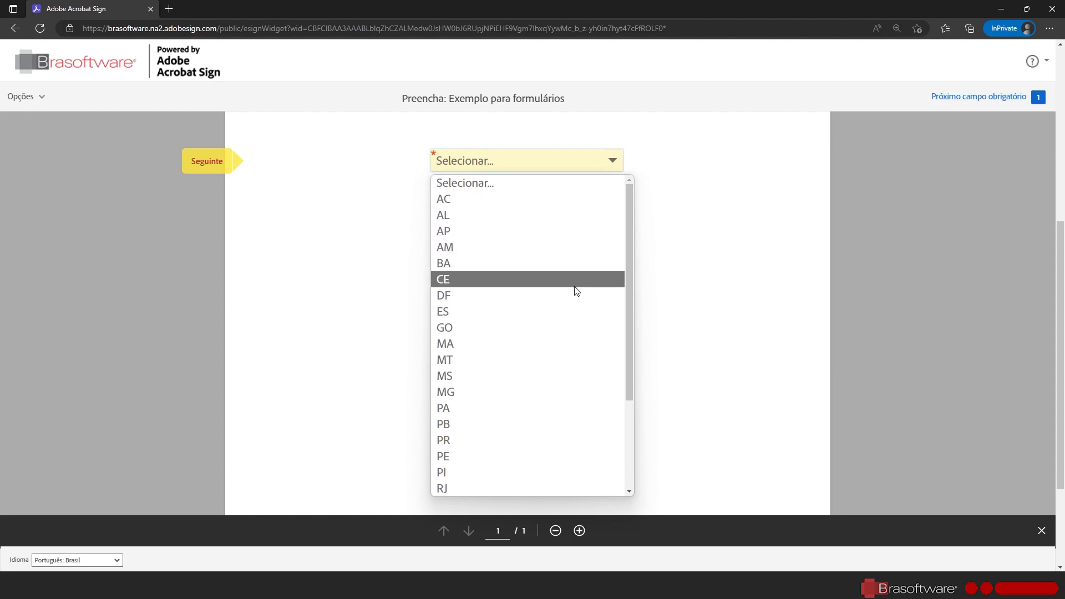
{"action": "scroll", "coordinate": [575, 292], "scroll_direction": "down", "scroll_amount": 3}
{"action": "left_click", "coordinate": [555, 455]}
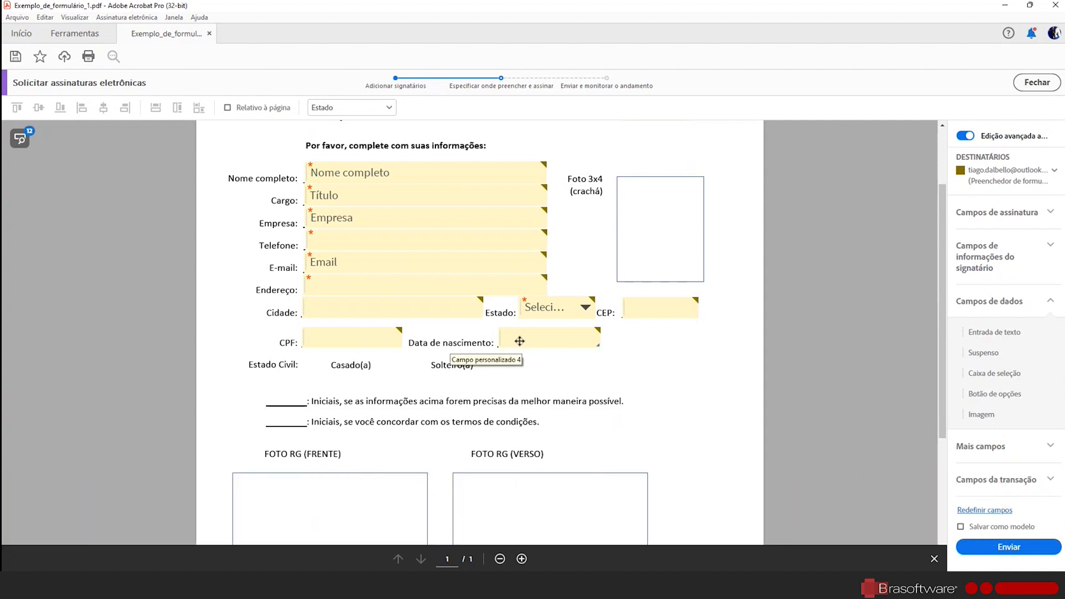
Rename the text field on the Data de nascimento line "data-nasc" and make it required
{"action": "right_click", "coordinate": [520, 341]}
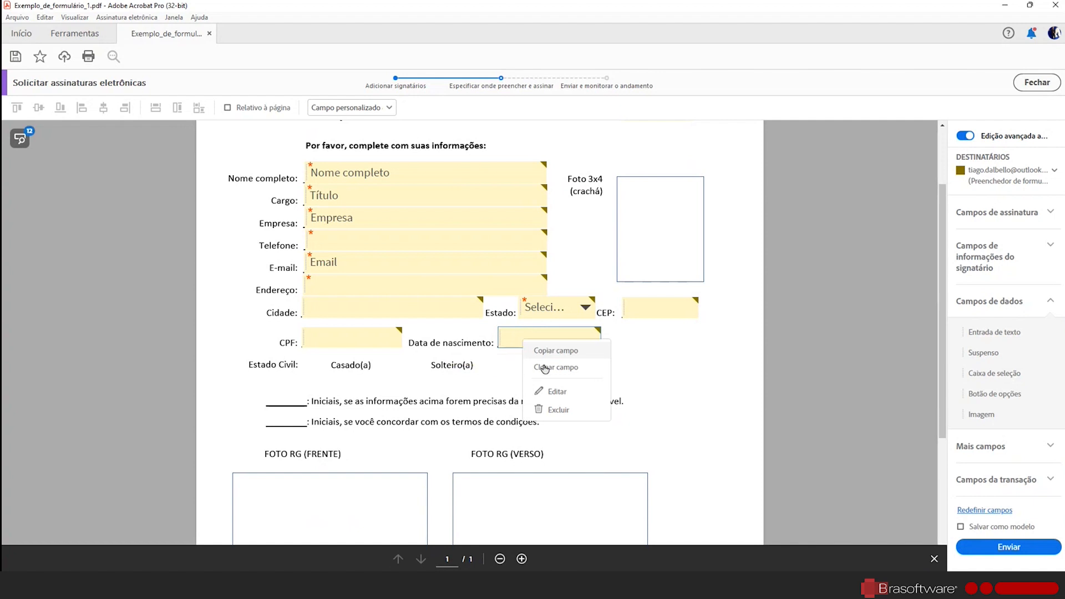
{"action": "left_click", "coordinate": [560, 395]}
{"action": "left_click", "coordinate": [399, 201]}
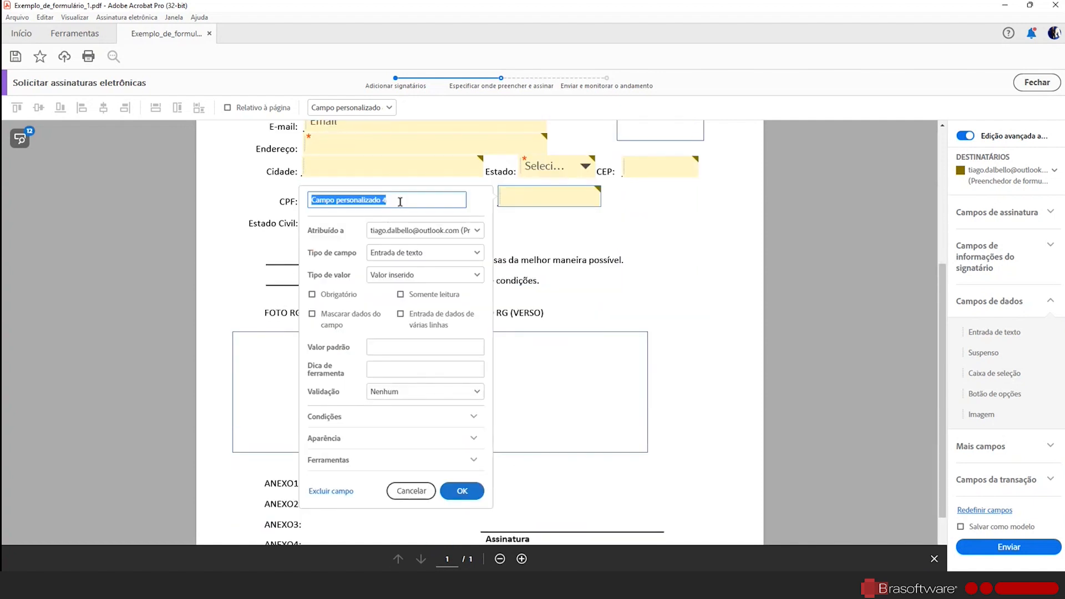
{"action": "type", "text": "data-nasc"}
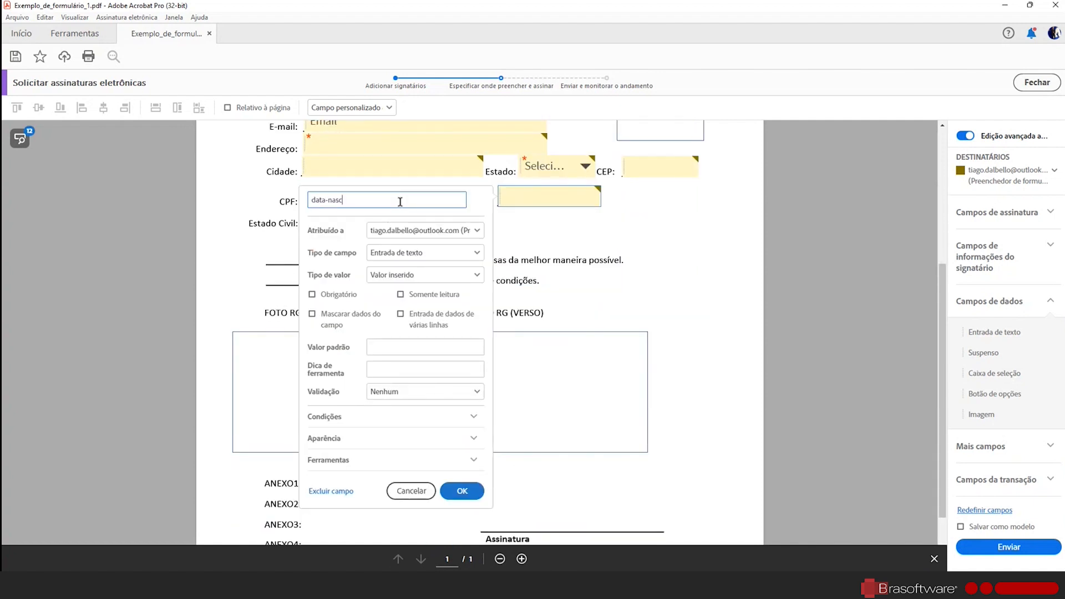
{"action": "left_click", "coordinate": [332, 295]}
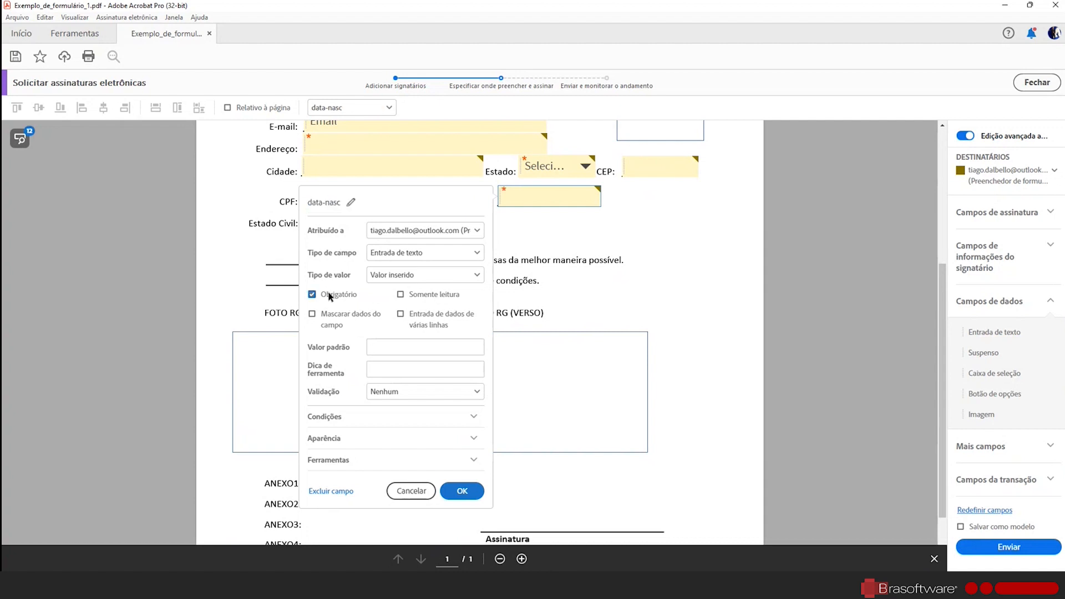
Validate the data-nasc field as Data with the date format dd/mm/yyyy and apply its properties
{"action": "left_click", "coordinate": [383, 392]}
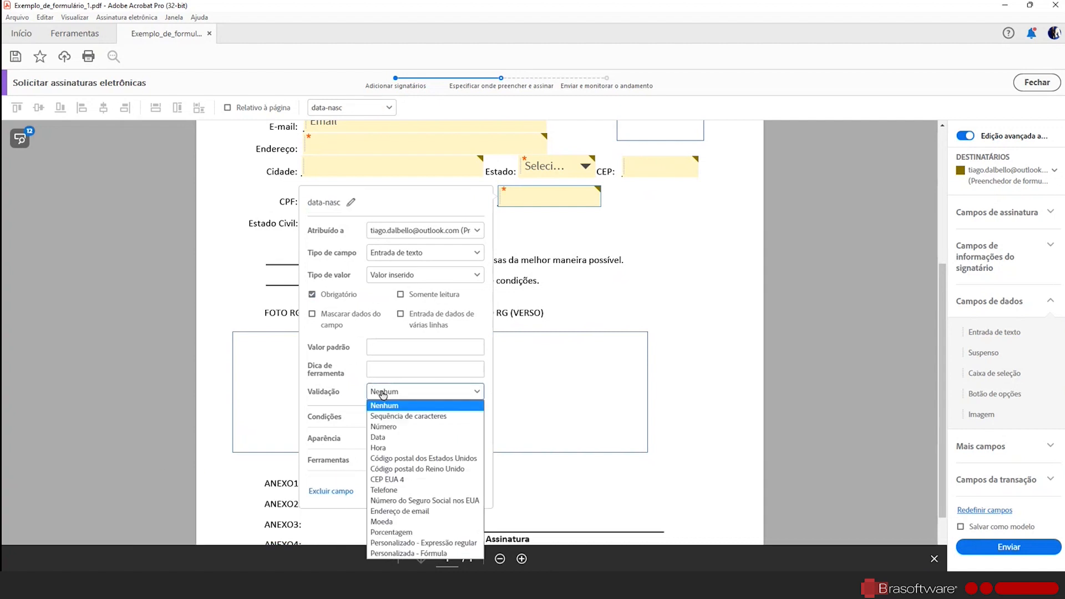
{"action": "left_click", "coordinate": [393, 438]}
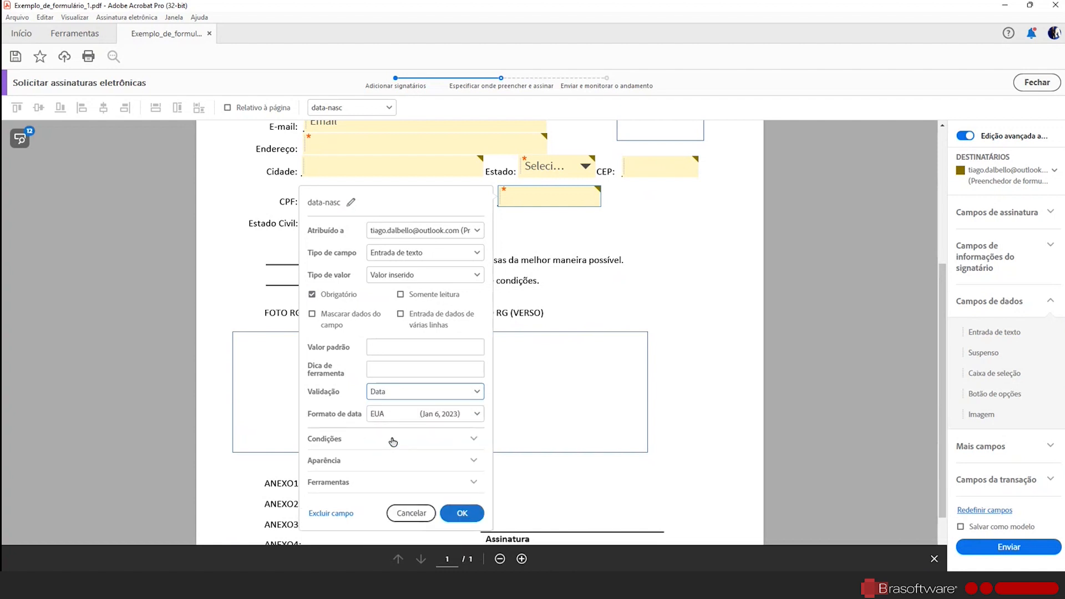
{"action": "left_click", "coordinate": [386, 421]}
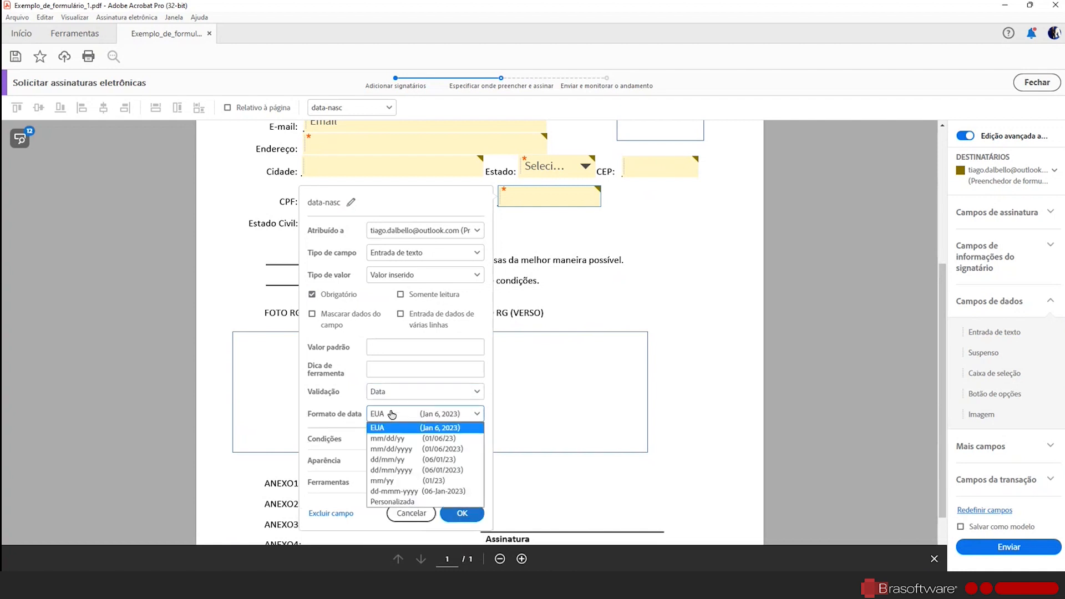
{"action": "left_click", "coordinate": [401, 472]}
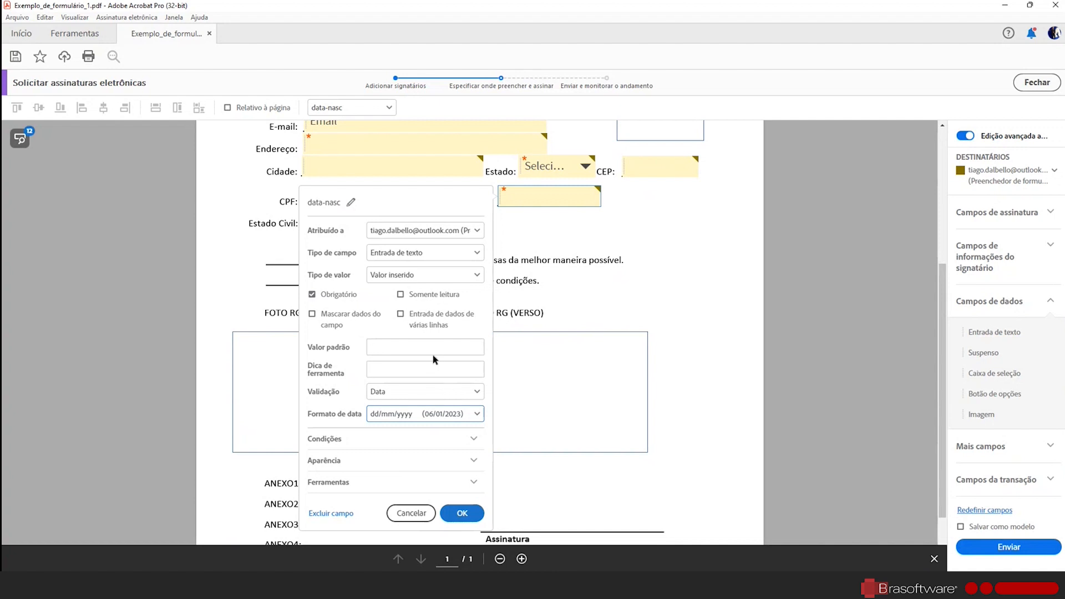
{"action": "left_click", "coordinate": [410, 369]}
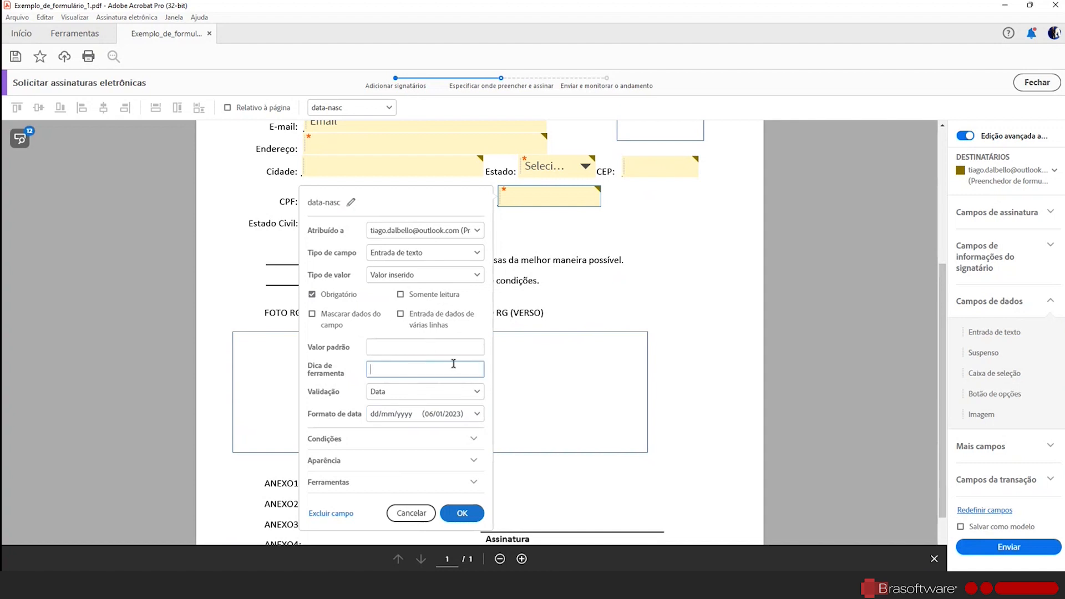
{"action": "left_click", "coordinate": [463, 513]}
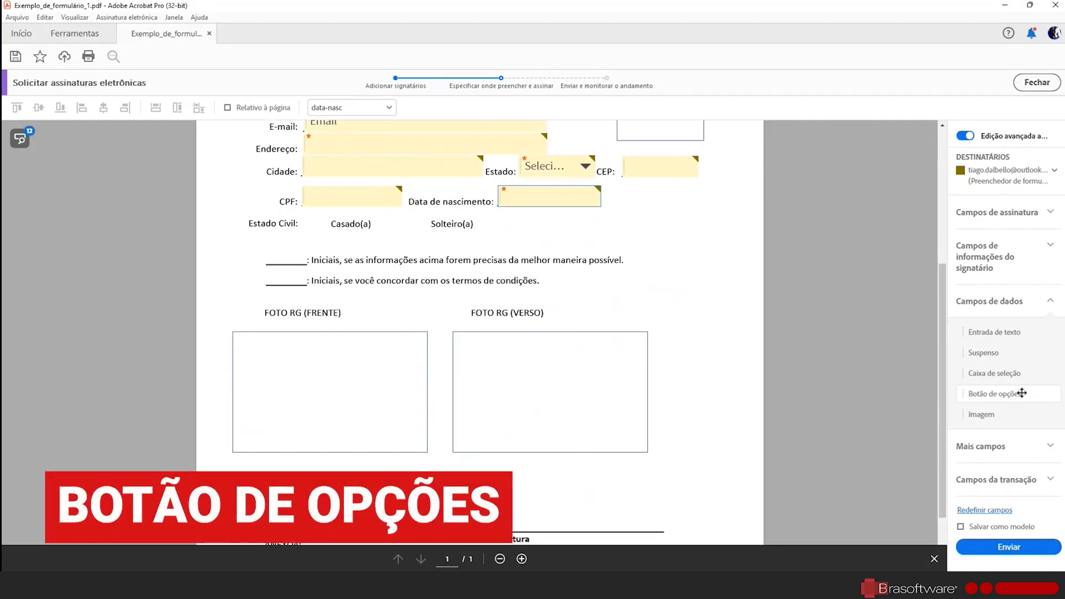
Place a group of three option buttons on the Estado Civil line: before Casado(a), before Solteiro(a), and in the blank space after it
{"action": "left_click", "coordinate": [1021, 393]}
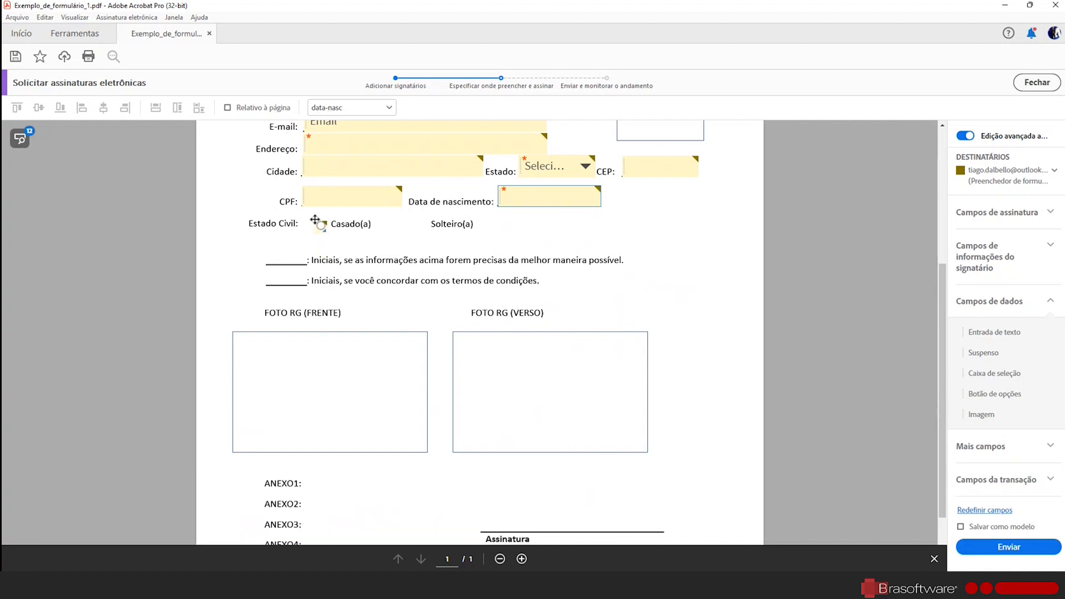
{"action": "left_click", "coordinate": [312, 218]}
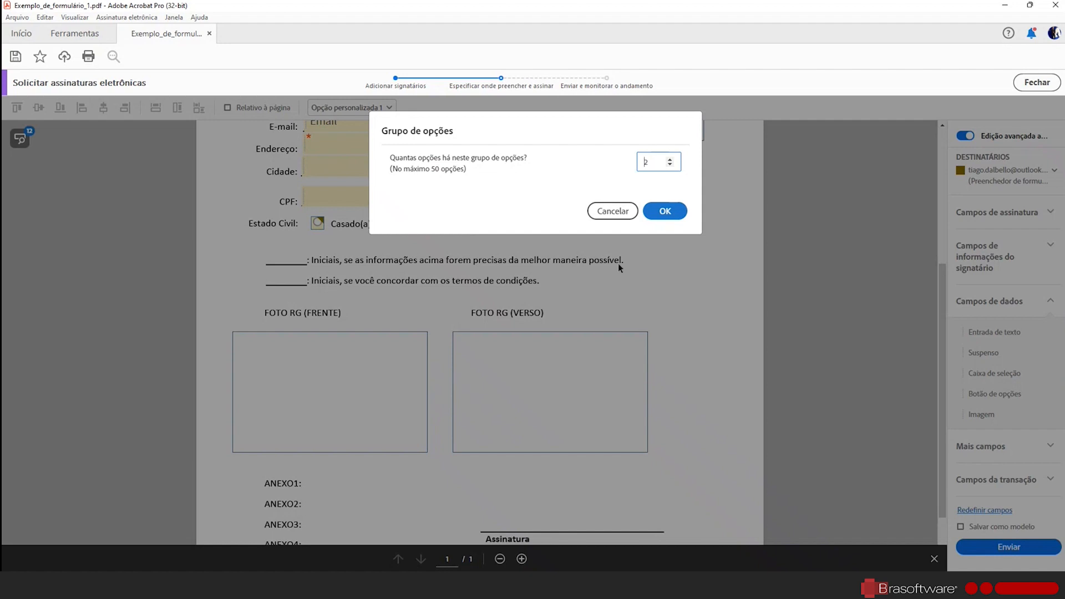
{"action": "left_click", "coordinate": [670, 159]}
{"action": "left_click", "coordinate": [666, 211]}
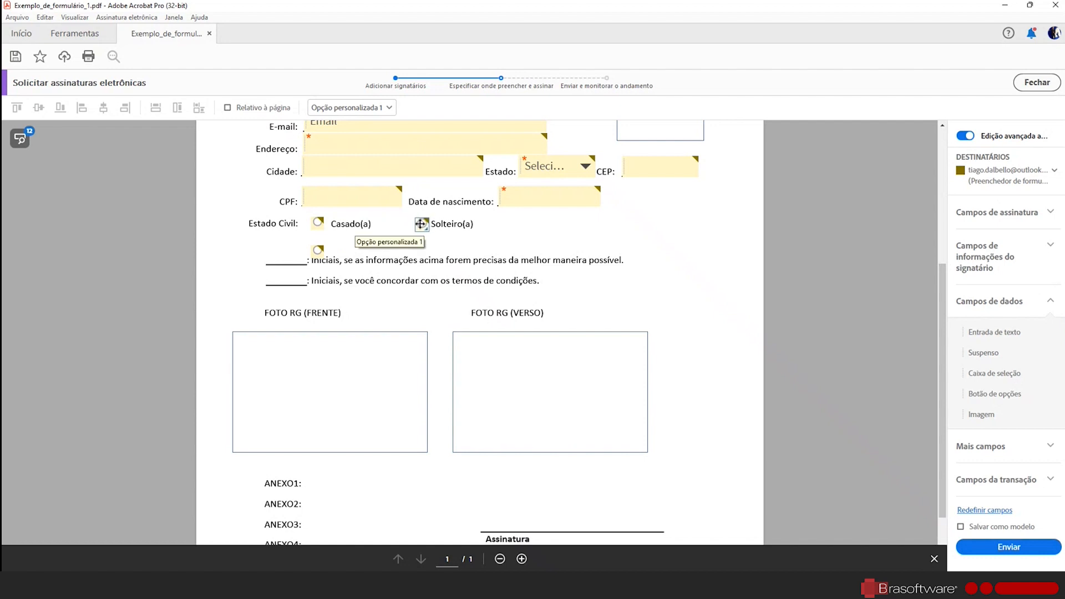
{"action": "left_click_drag", "start_coordinate": [316, 244], "coordinate": [518, 222]}
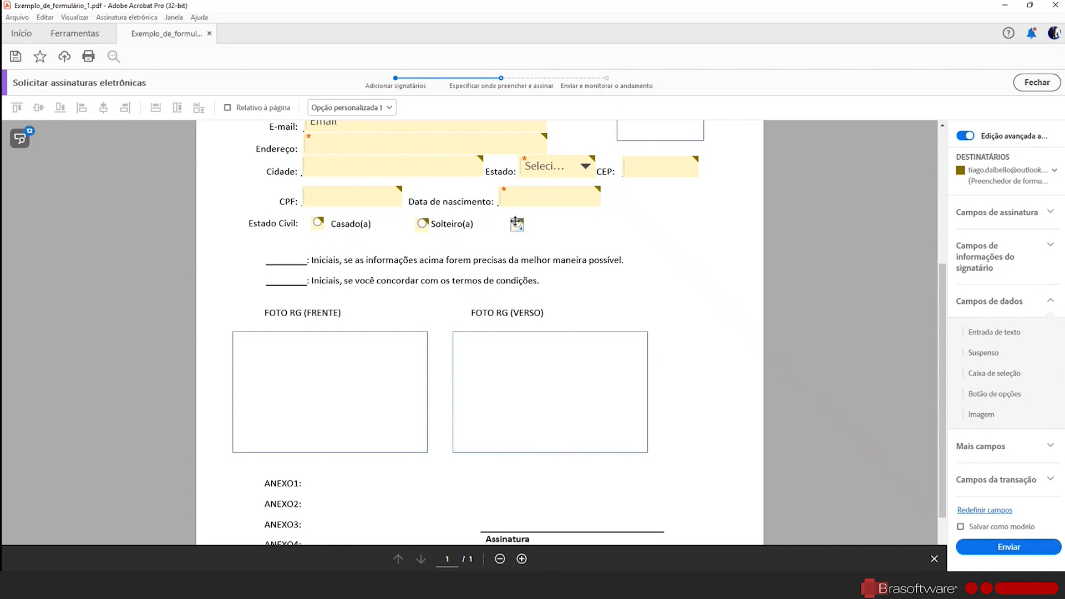
Rename the marital status option button group "Estado-Civil"
{"action": "left_click", "coordinate": [318, 221]}
{"action": "double_click", "coordinate": [318, 221]}
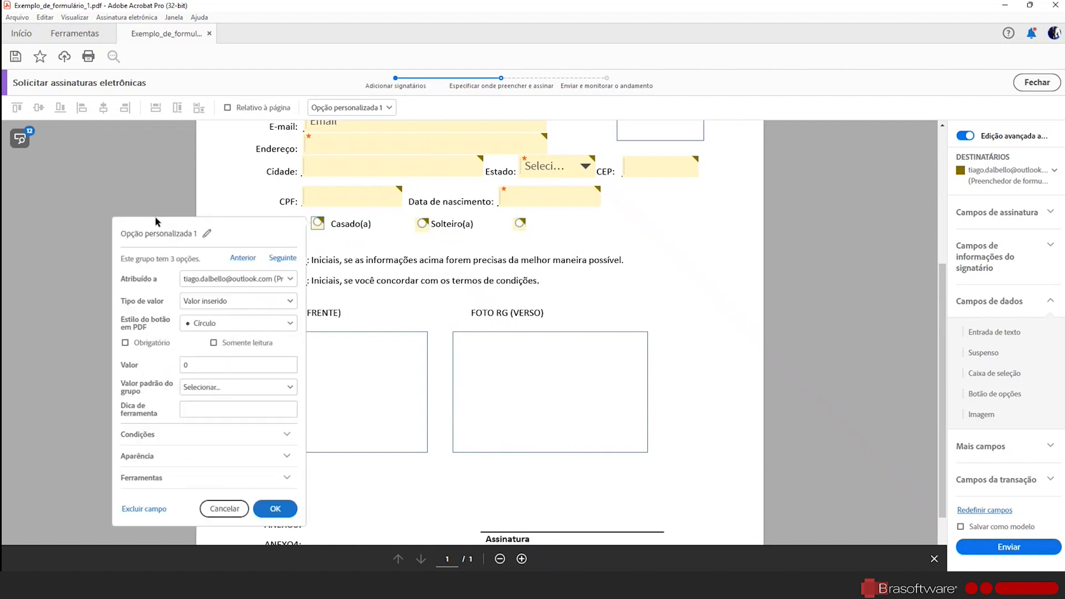
{"action": "left_click", "coordinate": [208, 233]}
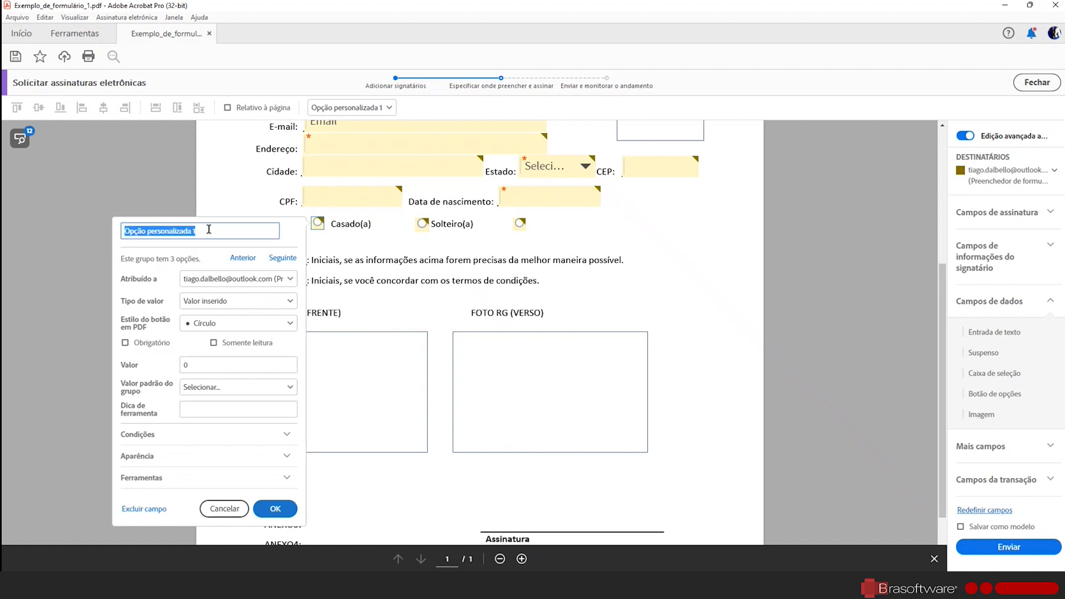
{"action": "type", "text": "Estado-Civil"}
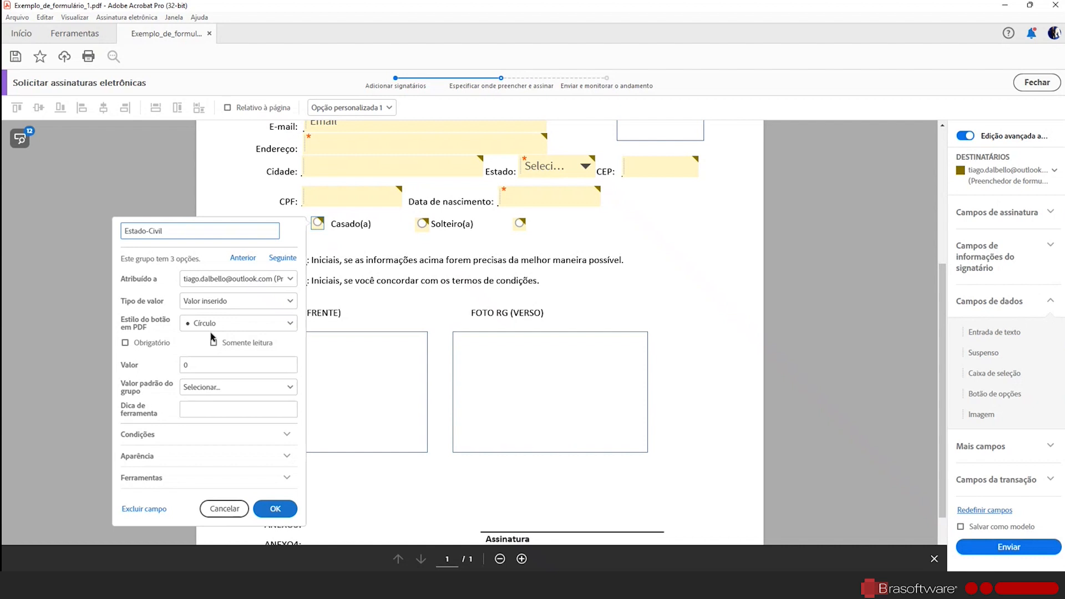
{"action": "left_click", "coordinate": [344, 245]}
{"action": "left_click", "coordinate": [315, 223]}
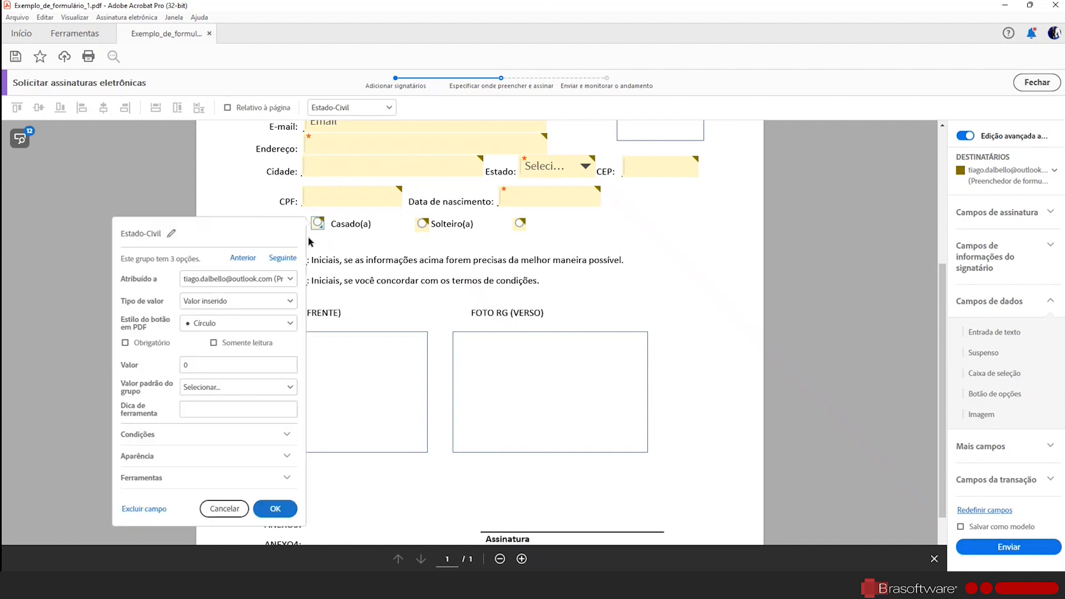
Set the values of the Casado(a) and Solteiro(a) options to their label texts and the unlabelled third option's value to "Outro"
{"action": "double_click", "coordinate": [194, 365]}
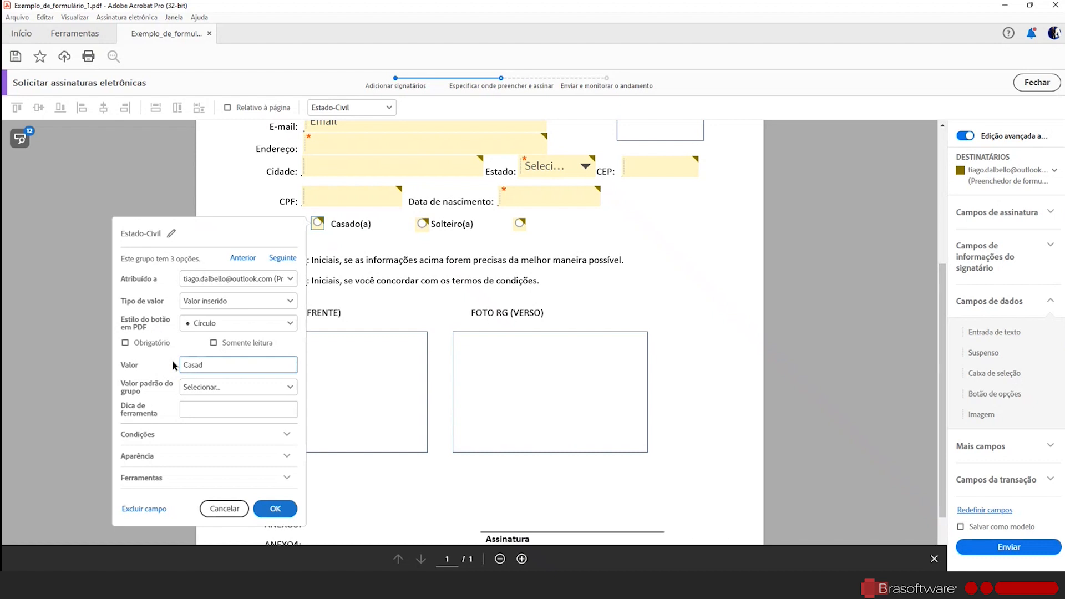
{"action": "left_click", "coordinate": [275, 509]}
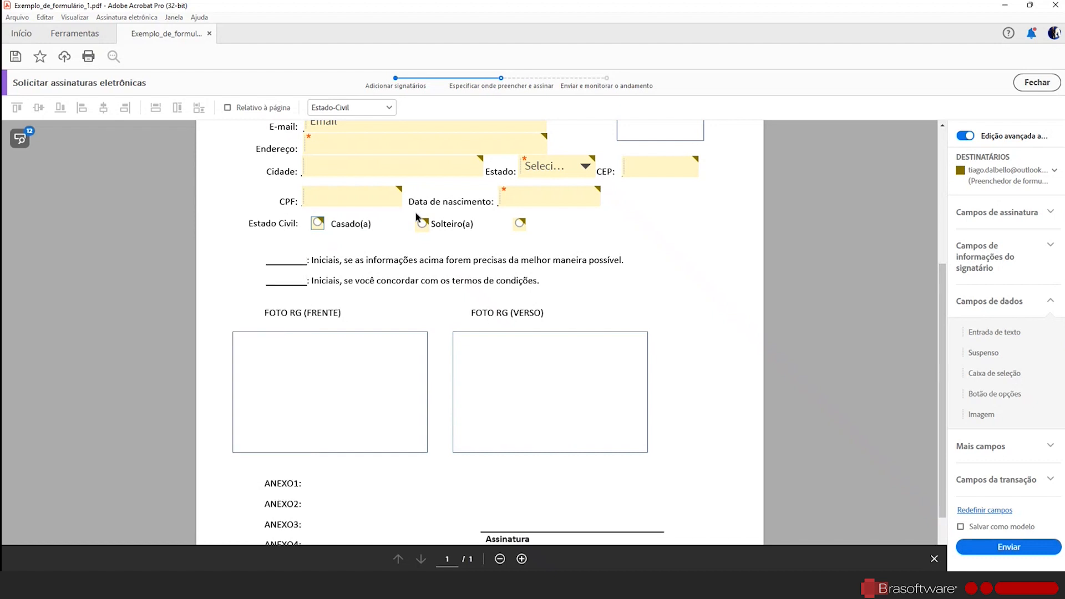
{"action": "left_click", "coordinate": [428, 224]}
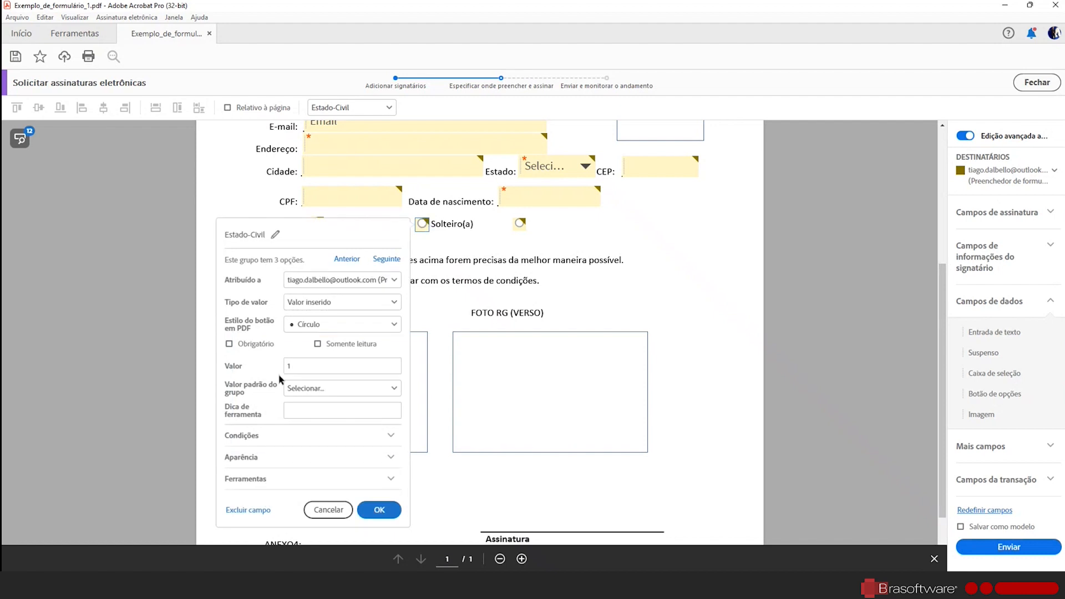
{"action": "double_click", "coordinate": [298, 367]}
{"action": "type", "text": "Solteiro(a)"}
{"action": "left_click", "coordinate": [380, 510]}
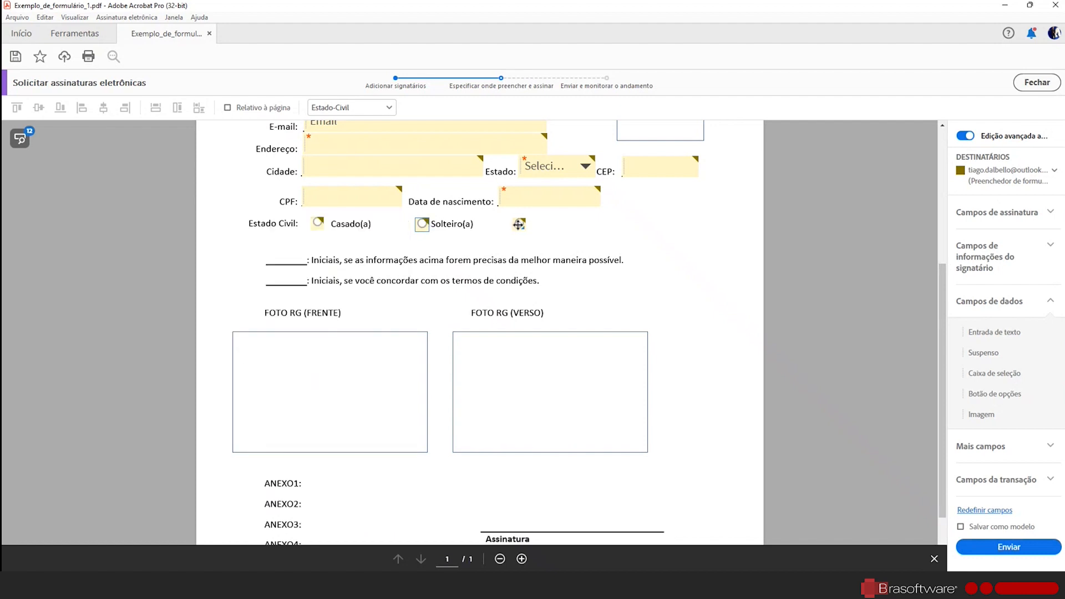
{"action": "left_click", "coordinate": [519, 224]}
{"action": "double_click", "coordinate": [361, 370]}
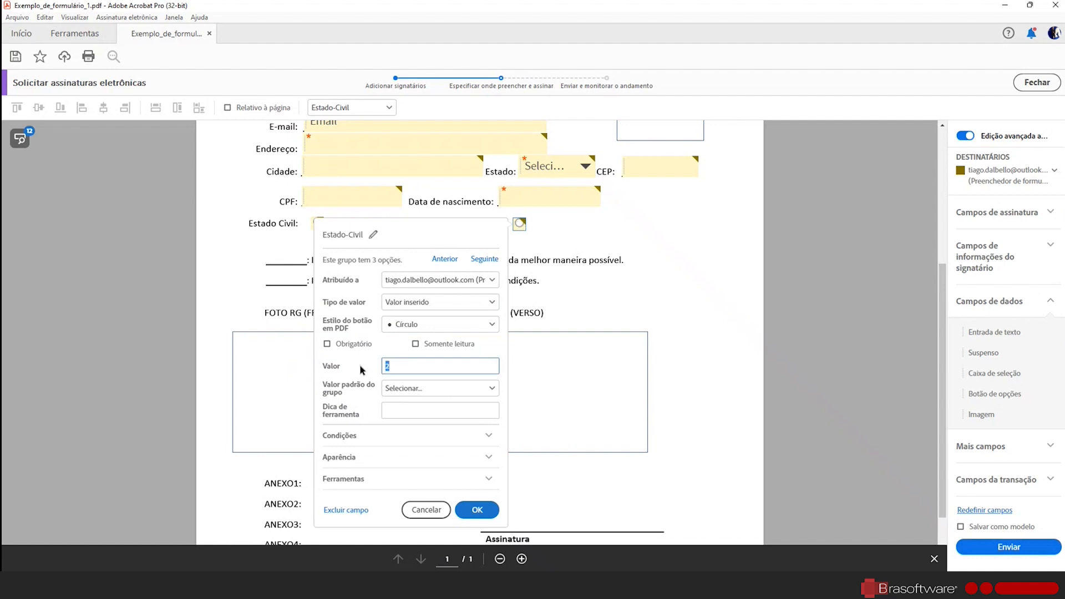
{"action": "type", "text": "Outro"}
{"action": "left_click", "coordinate": [469, 509]}
Place a text entry field directly after the third Estado Civil option button and shorten it
{"action": "scroll", "coordinate": [598, 421], "scroll_direction": "up", "scroll_amount": 4}
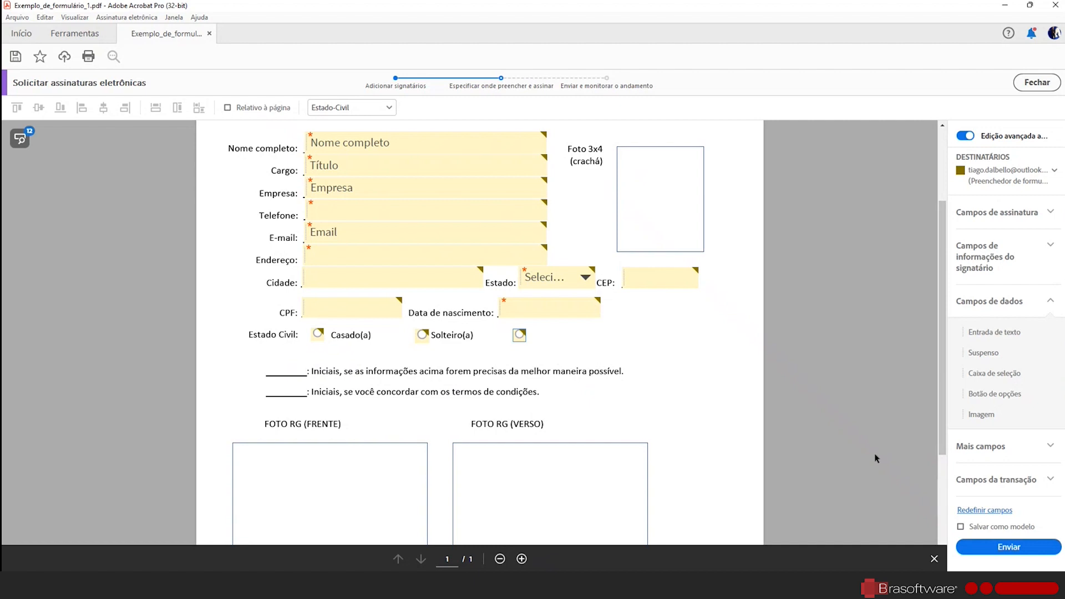
{"action": "left_click_drag", "start_coordinate": [994, 332], "coordinate": [524, 329]}
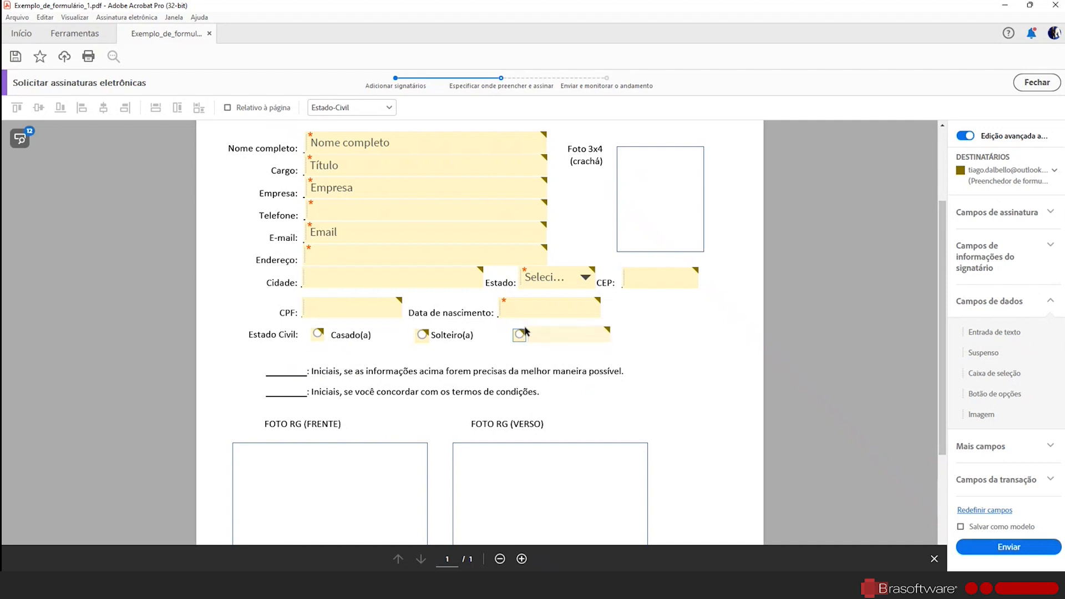
{"action": "left_click", "coordinate": [529, 333]}
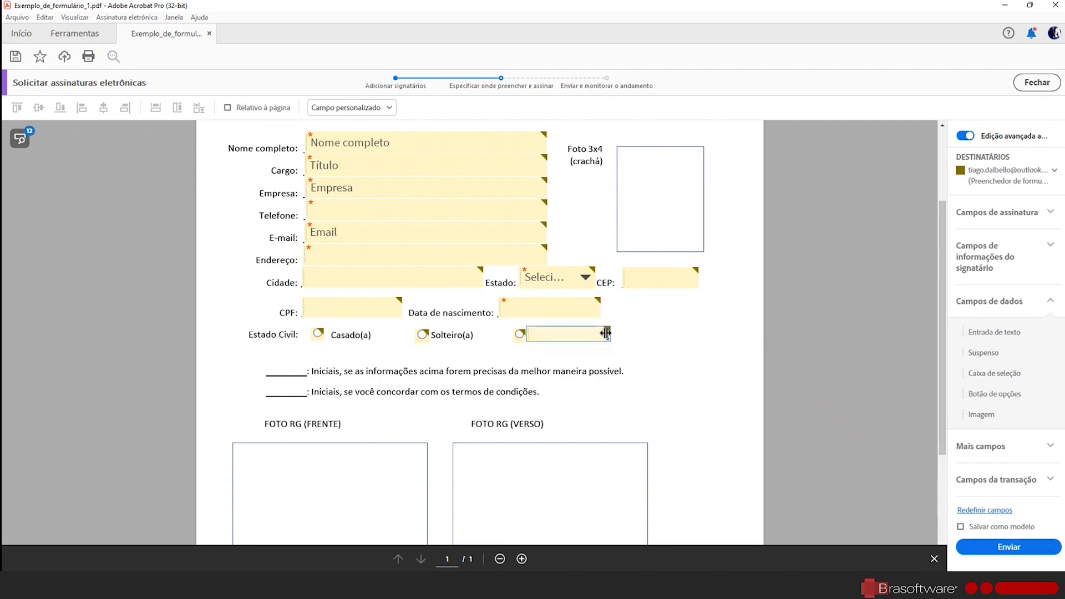
Rename the new text field "campo" and make it read-only with the default value "Outro:"
{"action": "right_click", "coordinate": [549, 328]}
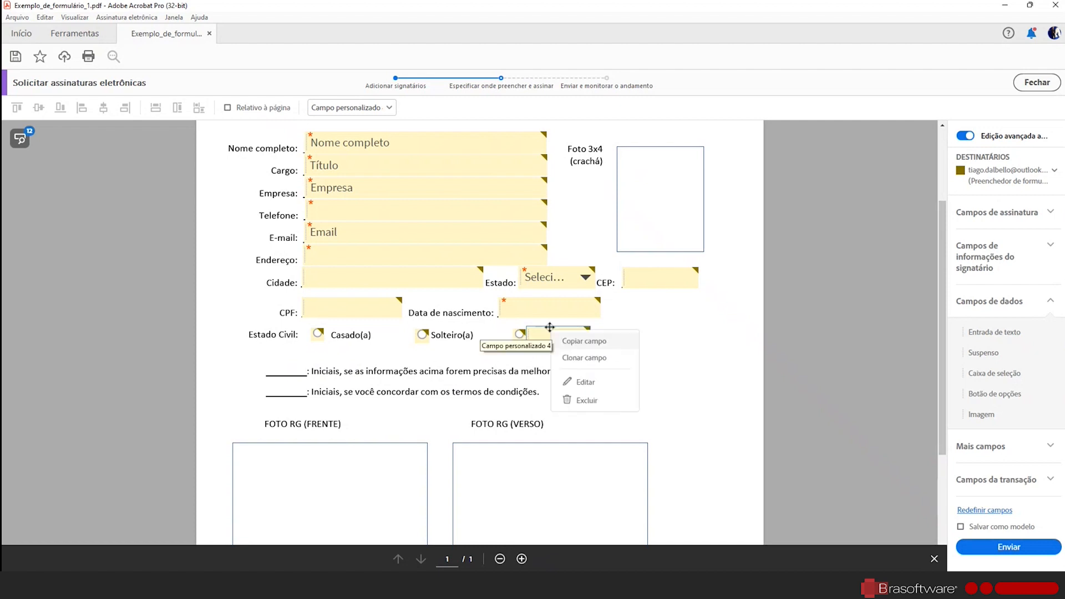
{"action": "left_click", "coordinate": [584, 384]}
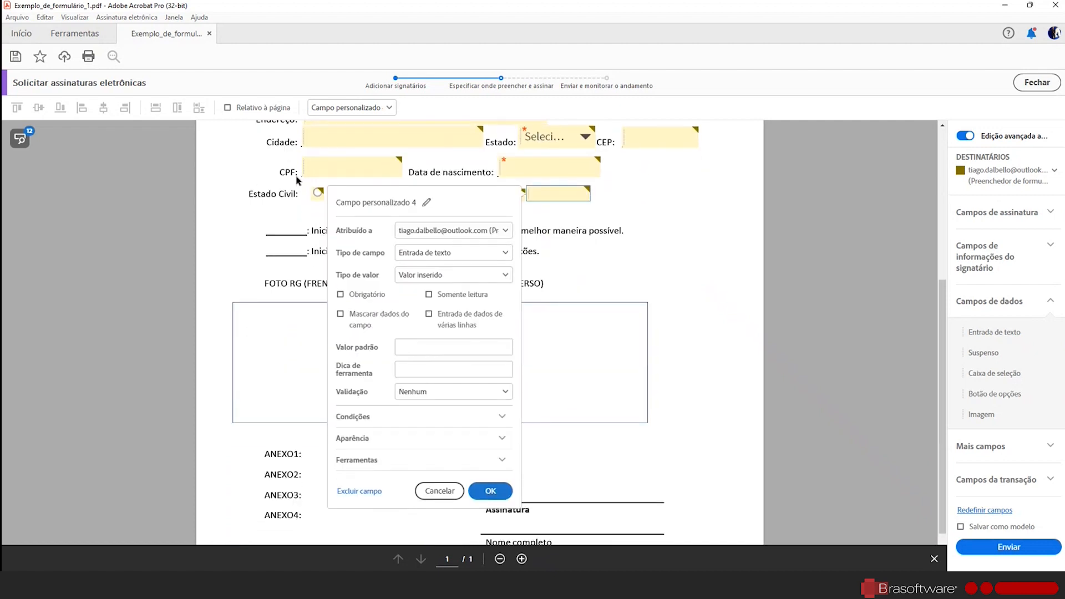
{"action": "left_click", "coordinate": [428, 204]}
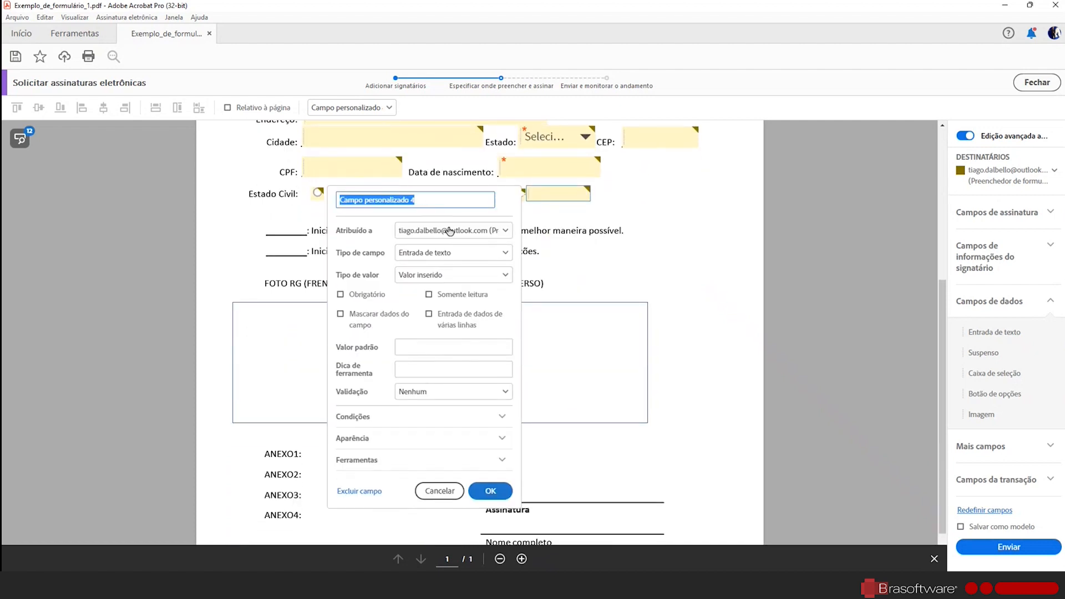
{"action": "type", "text": "campo"}
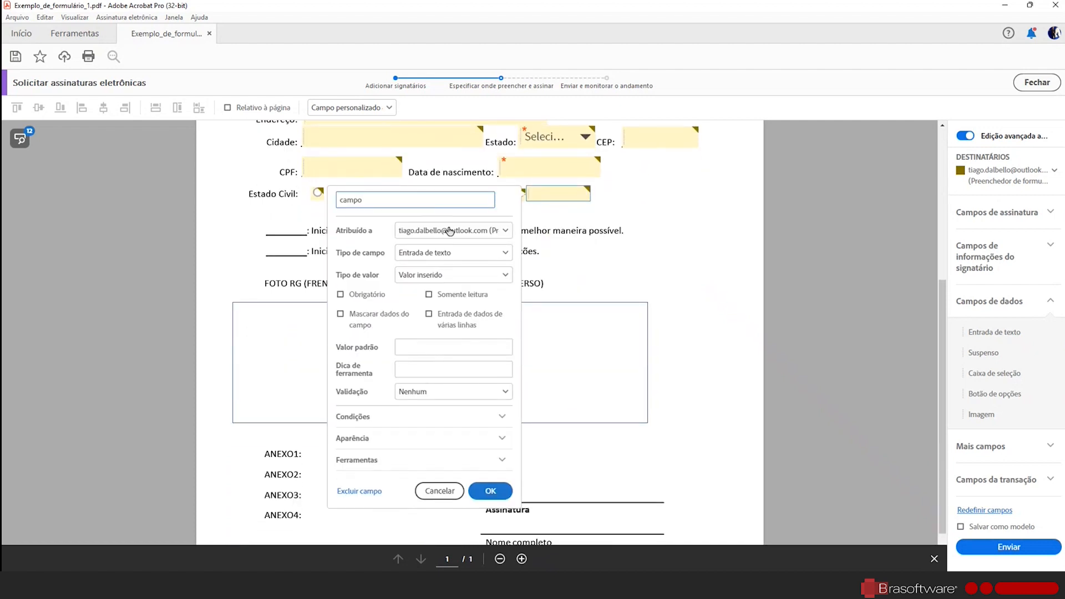
{"action": "left_click", "coordinate": [404, 347]}
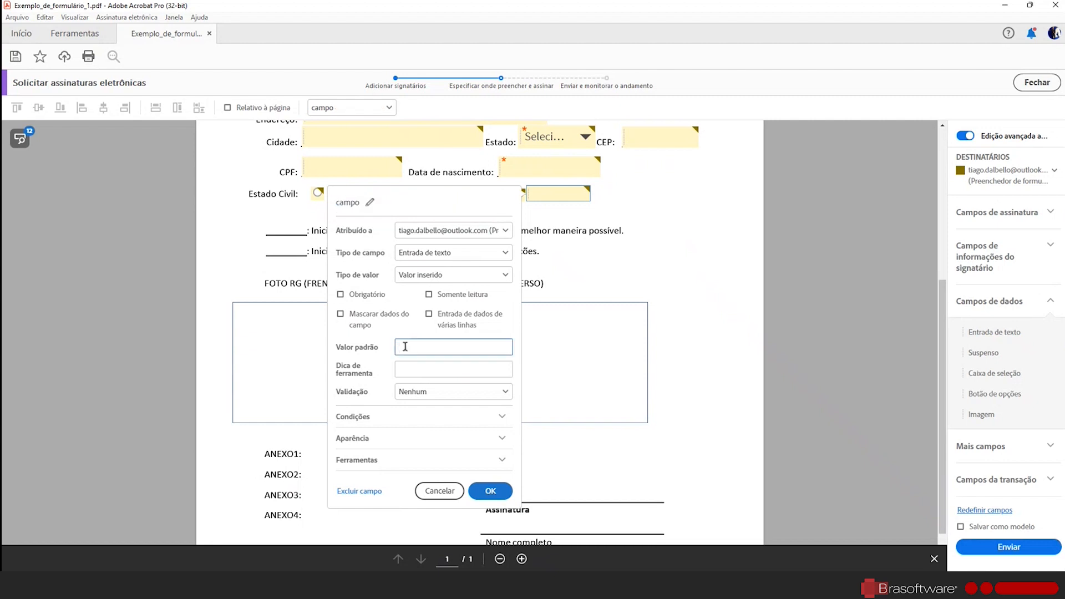
{"action": "type", "text": "Outro:"}
{"action": "left_click", "coordinate": [430, 295]}
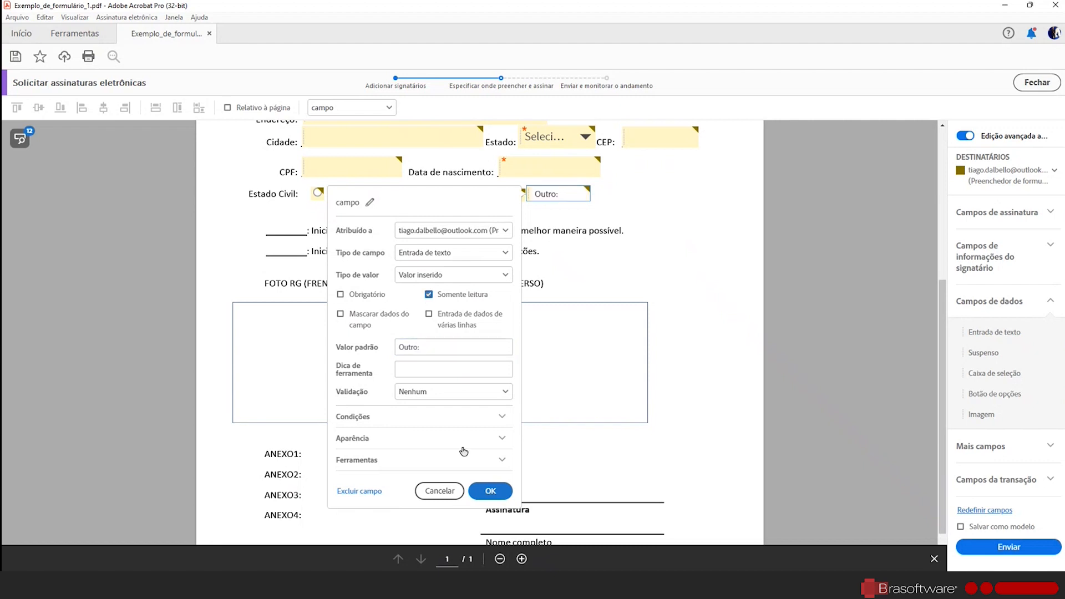
{"action": "left_click", "coordinate": [479, 493]}
Narrow the "Outro:" field to fit its text, keeping it right beside the third option button
{"action": "scroll", "coordinate": [522, 428], "scroll_direction": "up", "scroll_amount": 2}
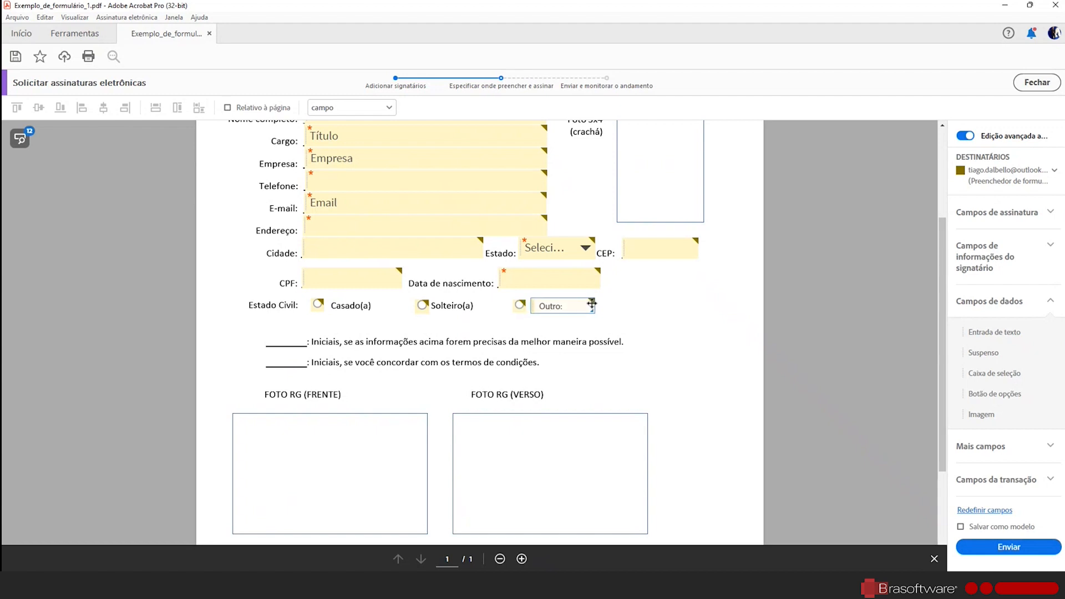
{"action": "left_click_drag", "start_coordinate": [589, 304], "coordinate": [572, 306]}
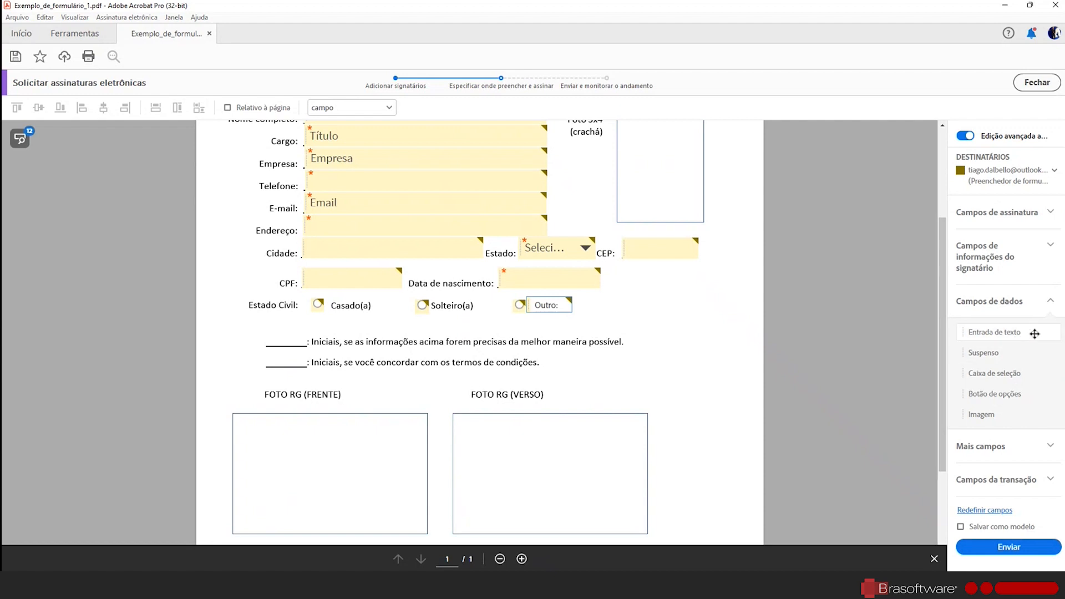
Place a text entry field directly after the "Outro:" field, name it "Estado-civil-3" and make it required
{"action": "left_click_drag", "start_coordinate": [994, 332], "coordinate": [576, 297]}
{"action": "left_click_drag", "start_coordinate": [659, 310], "coordinate": [675, 311]}
{"action": "double_click", "coordinate": [627, 305]}
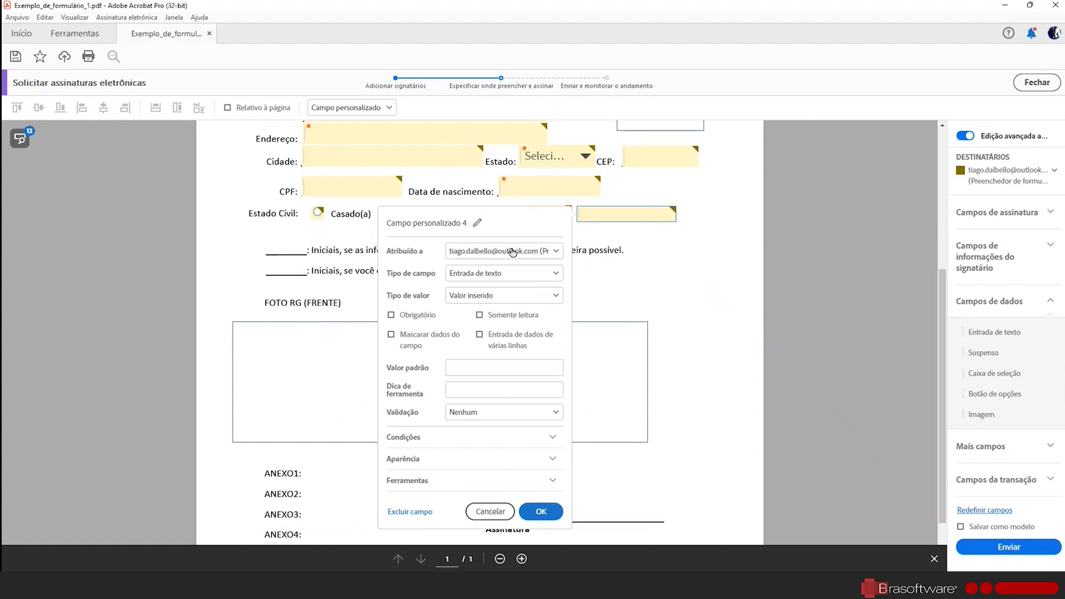
{"action": "left_click", "coordinate": [478, 205]}
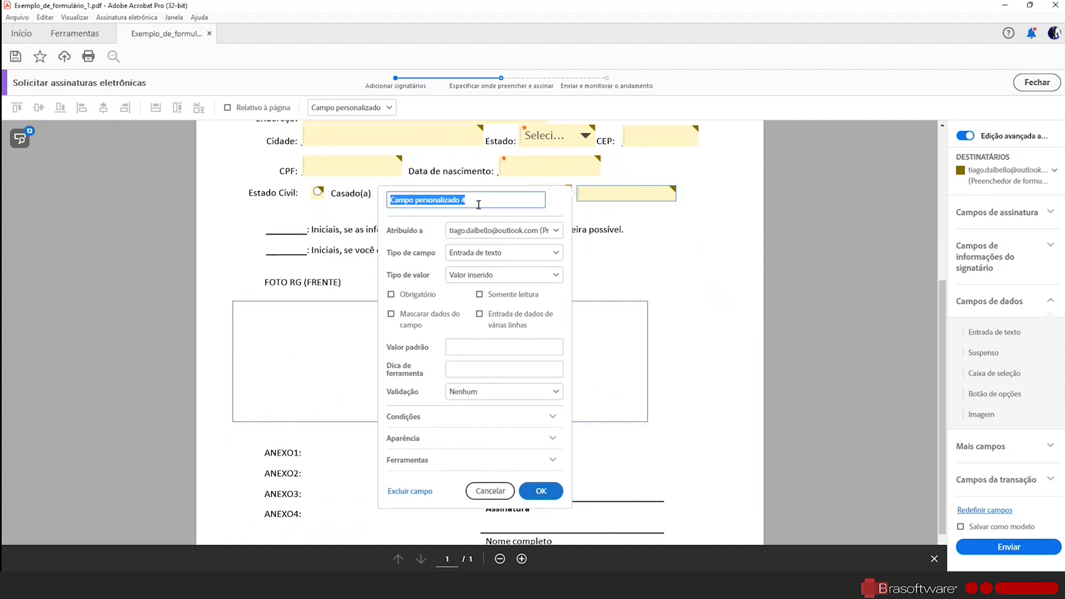
{"action": "type", "text": "Esta"}
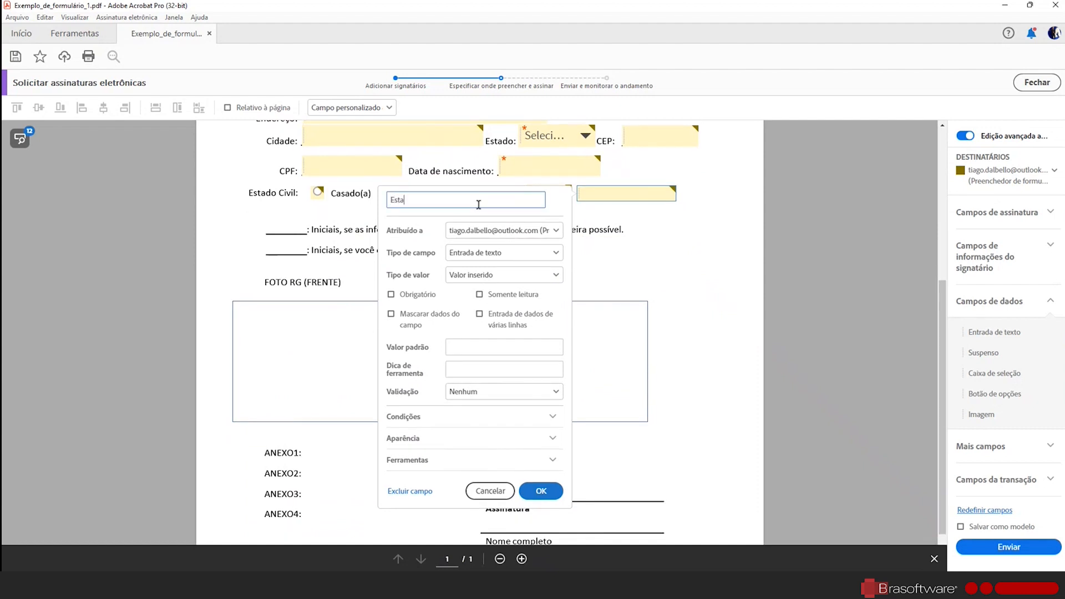
{"action": "type", "text": "do-civil-3"}
{"action": "left_click", "coordinate": [392, 295]}
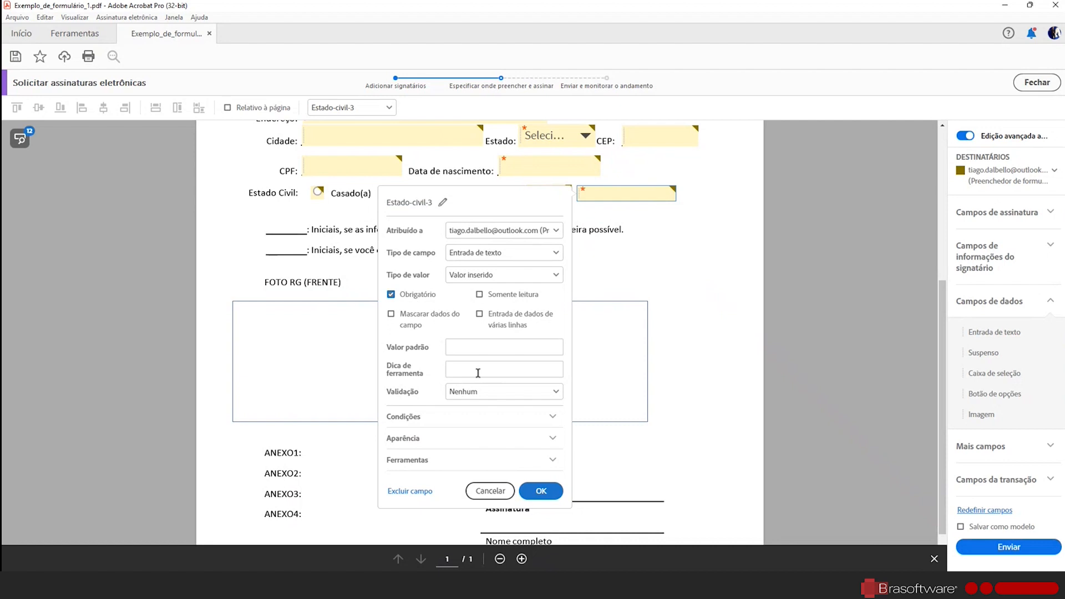
{"action": "left_click", "coordinate": [541, 491]}
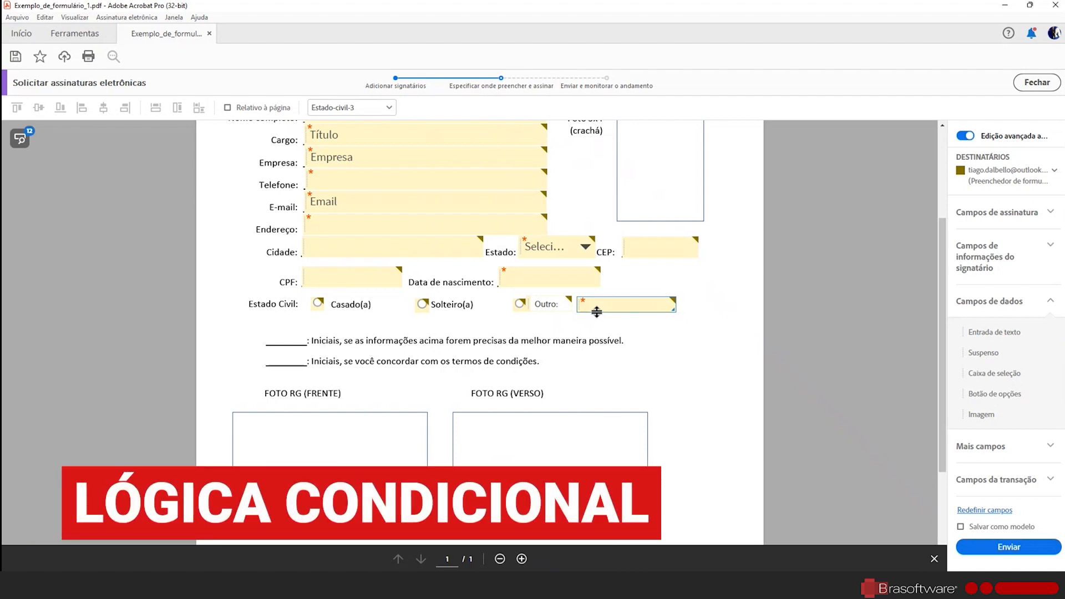
Add a condition to the Estado-civil-3 field so it is shown when Estado-Civil equals "Outro"
{"action": "scroll", "coordinate": [596, 312], "scroll_direction": "down", "scroll_amount": 2}
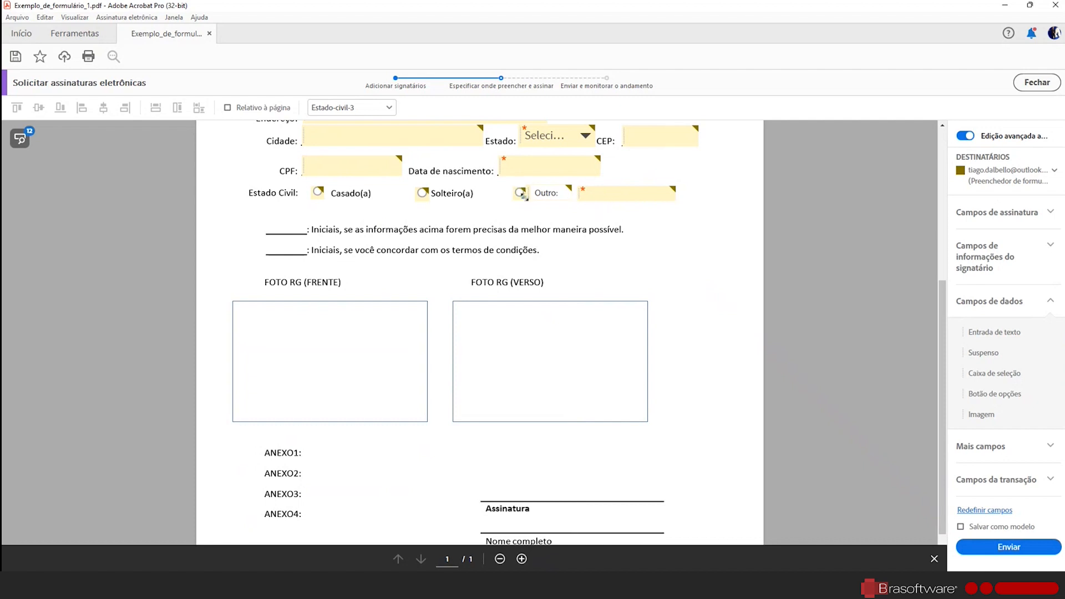
{"action": "right_click", "coordinate": [608, 194]}
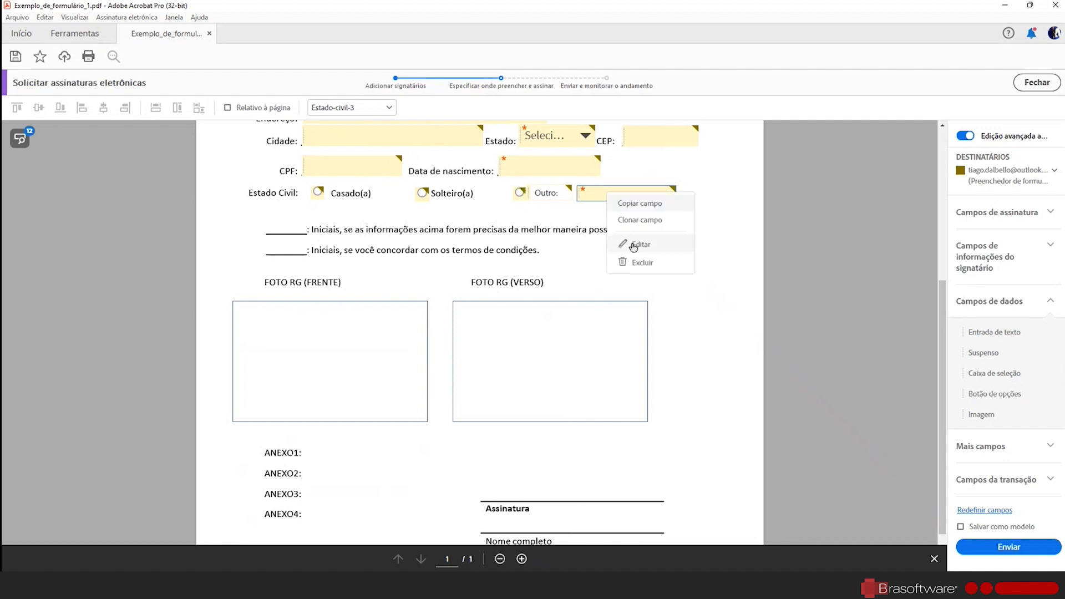
{"action": "left_click", "coordinate": [638, 244]}
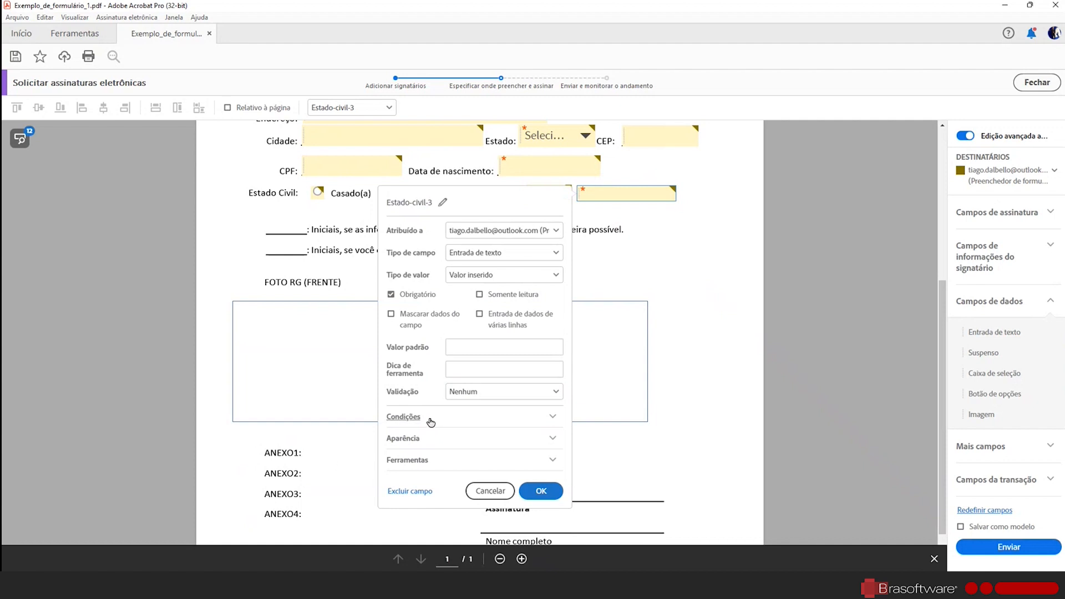
{"action": "left_click", "coordinate": [411, 419]}
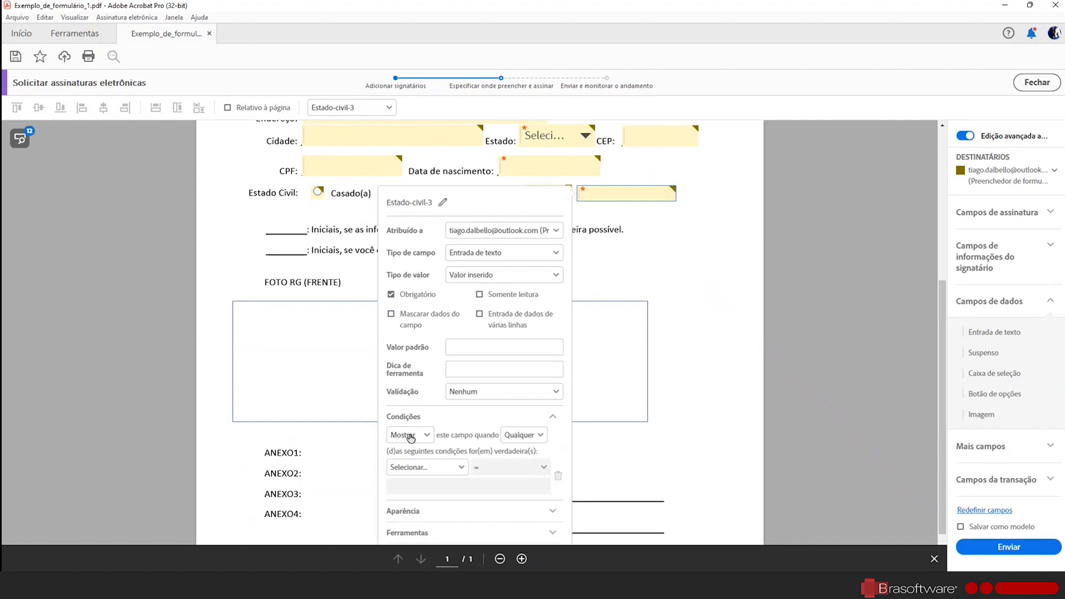
{"action": "left_click", "coordinate": [443, 467]}
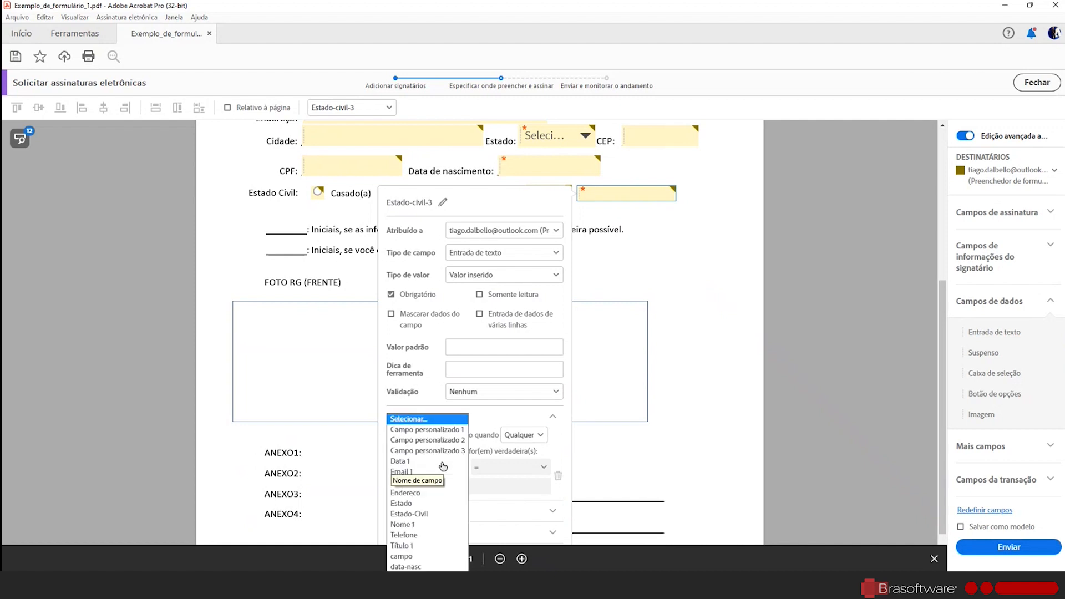
{"action": "left_click", "coordinate": [427, 515]}
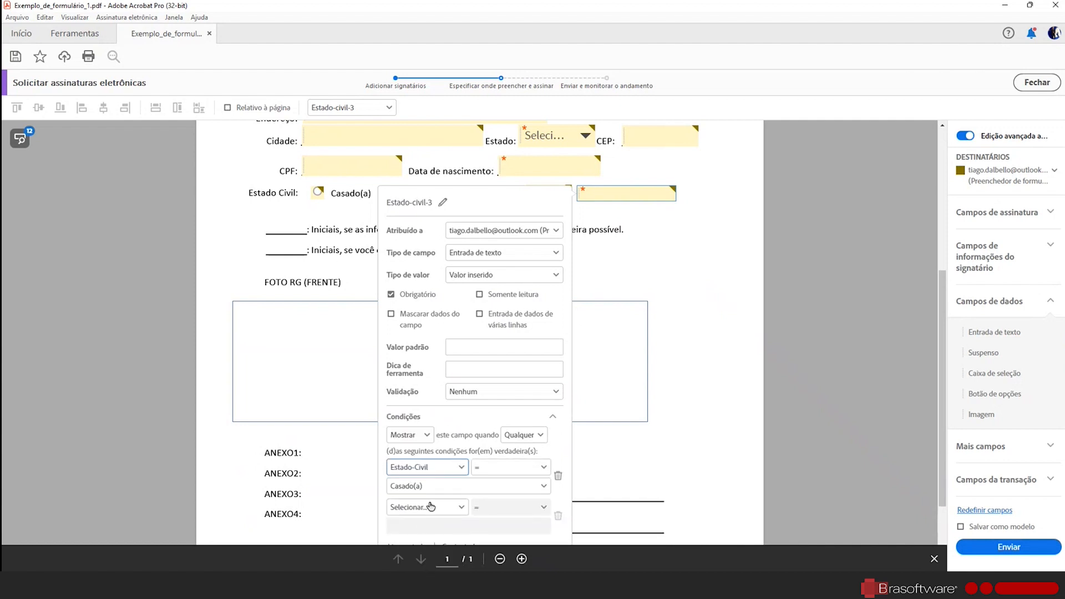
{"action": "left_click", "coordinate": [430, 490]}
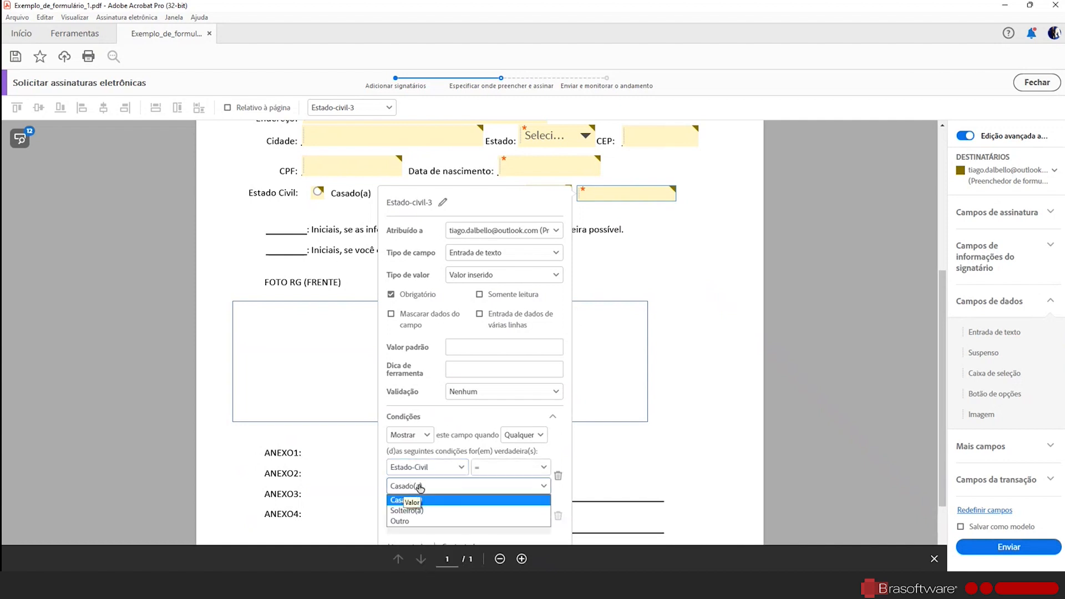
{"action": "left_click", "coordinate": [421, 522]}
{"action": "scroll", "coordinate": [459, 491], "scroll_direction": "down", "scroll_amount": 2}
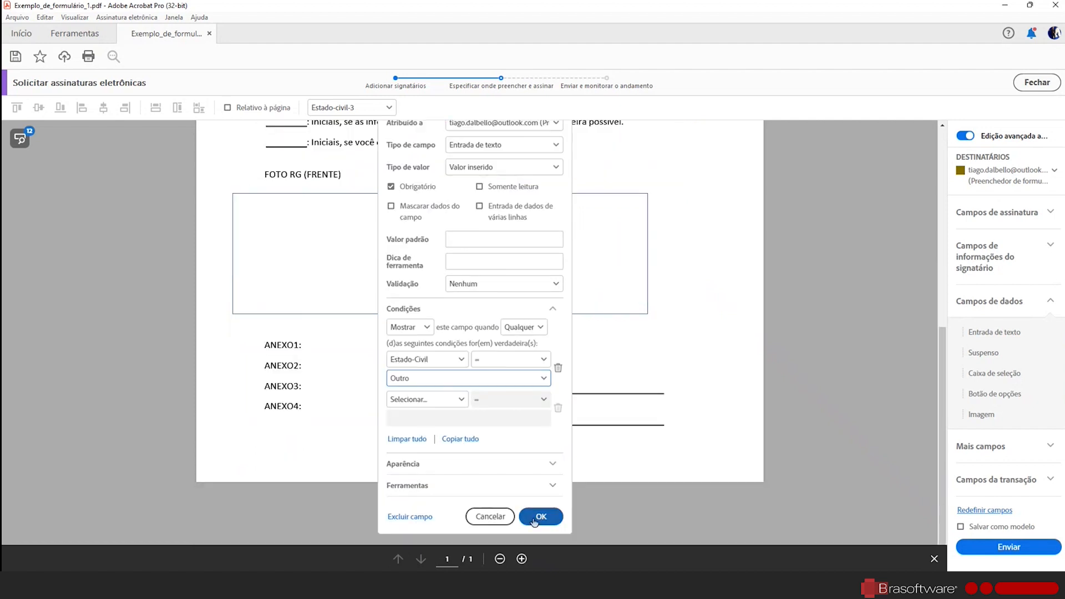
{"action": "left_click", "coordinate": [535, 519]}
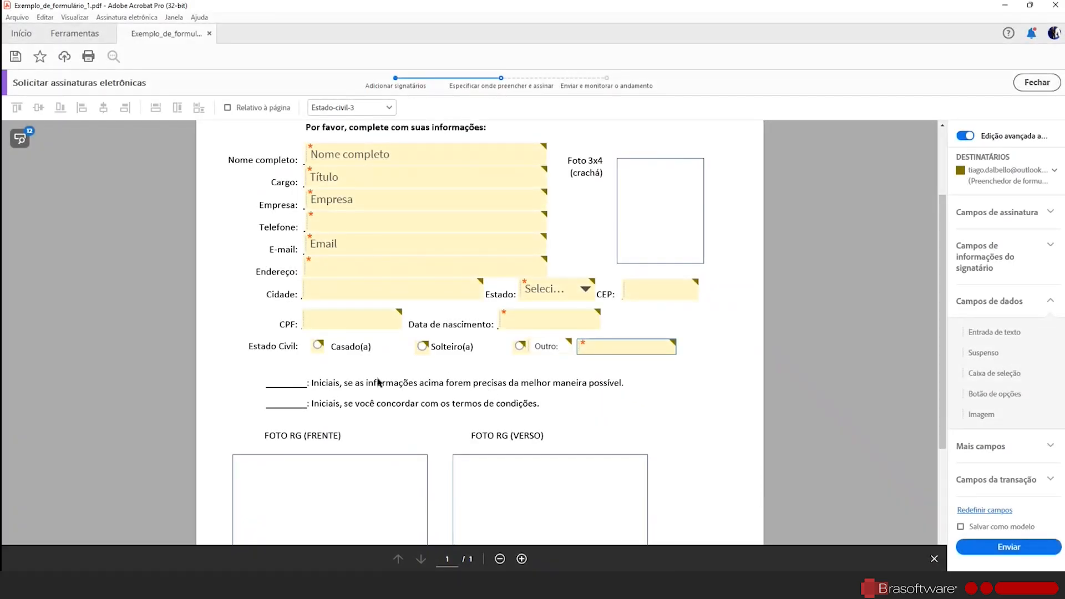
Place an initials field on each of the two blank lines preceding the "Iniciais" statements
{"action": "scroll", "coordinate": [466, 394], "scroll_direction": "down", "scroll_amount": 3}
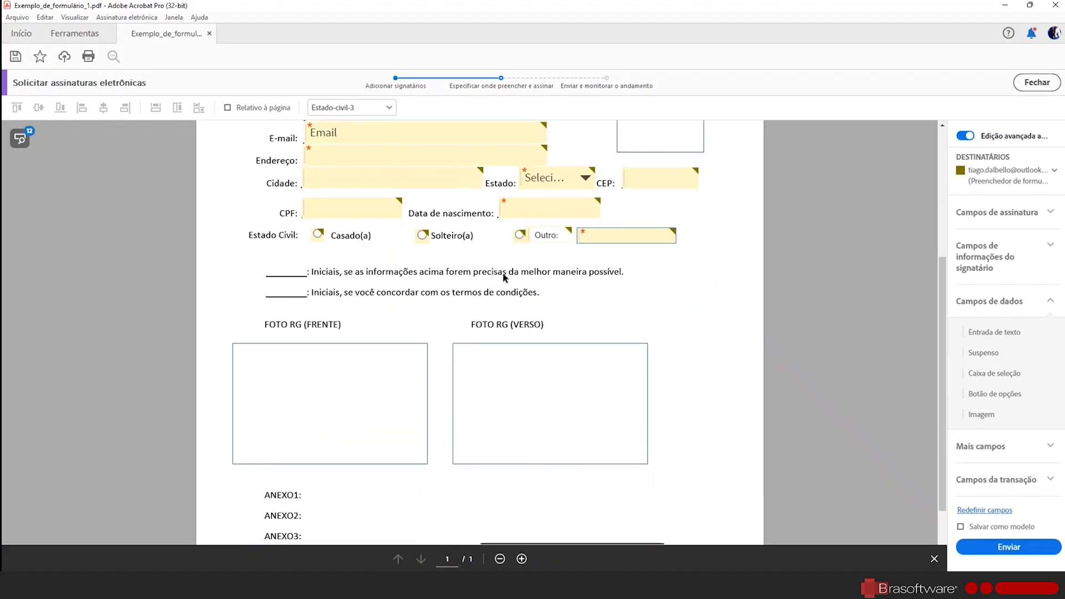
{"action": "left_click", "coordinate": [992, 212]}
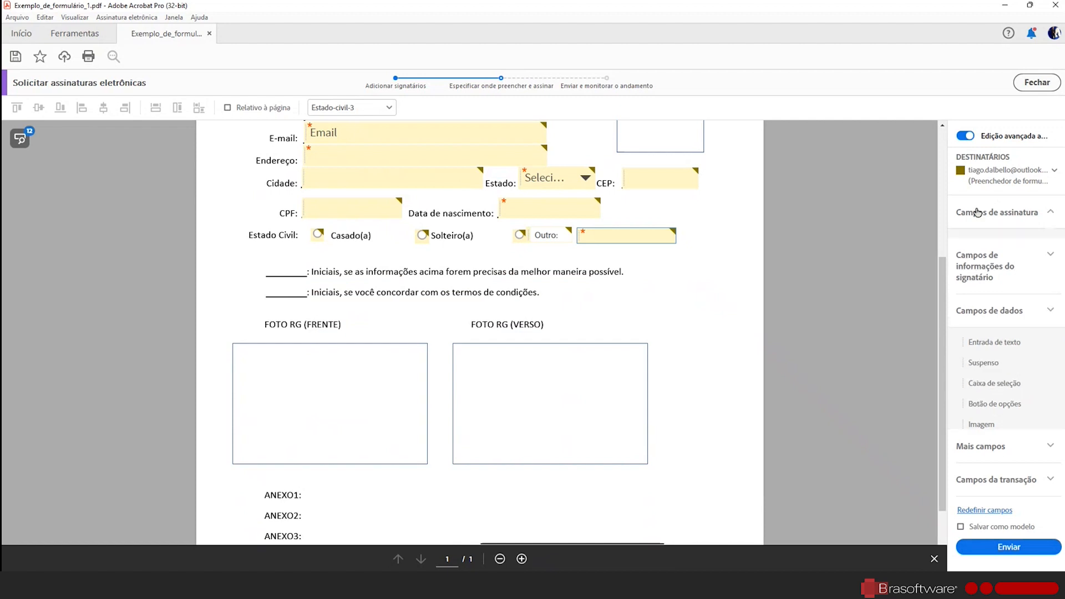
{"action": "left_click_drag", "start_coordinate": [979, 283], "coordinate": [263, 253]}
{"action": "left_click_drag", "start_coordinate": [980, 283], "coordinate": [265, 274]}
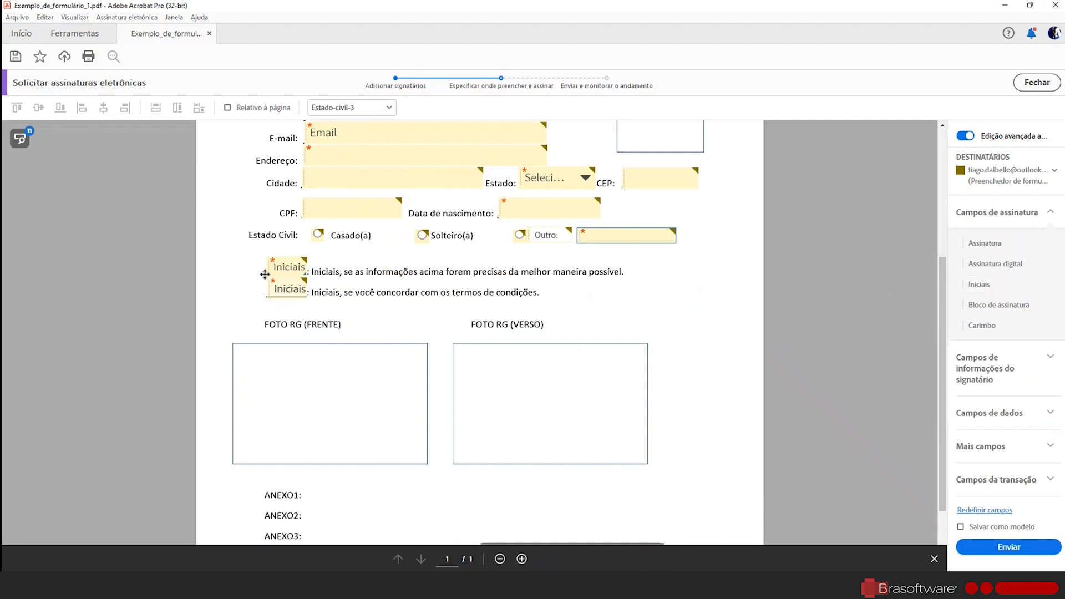
Place a checkbox before the first initials field, make it required and name it "CIENTE"
{"action": "left_click", "coordinate": [1008, 411]}
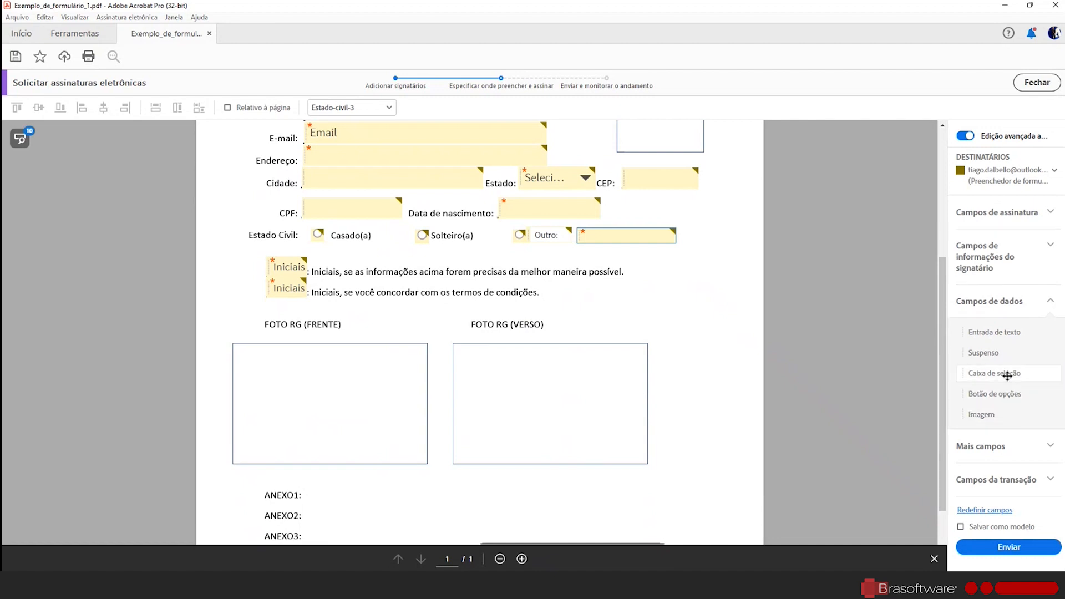
{"action": "left_click_drag", "start_coordinate": [1005, 373], "coordinate": [246, 263]}
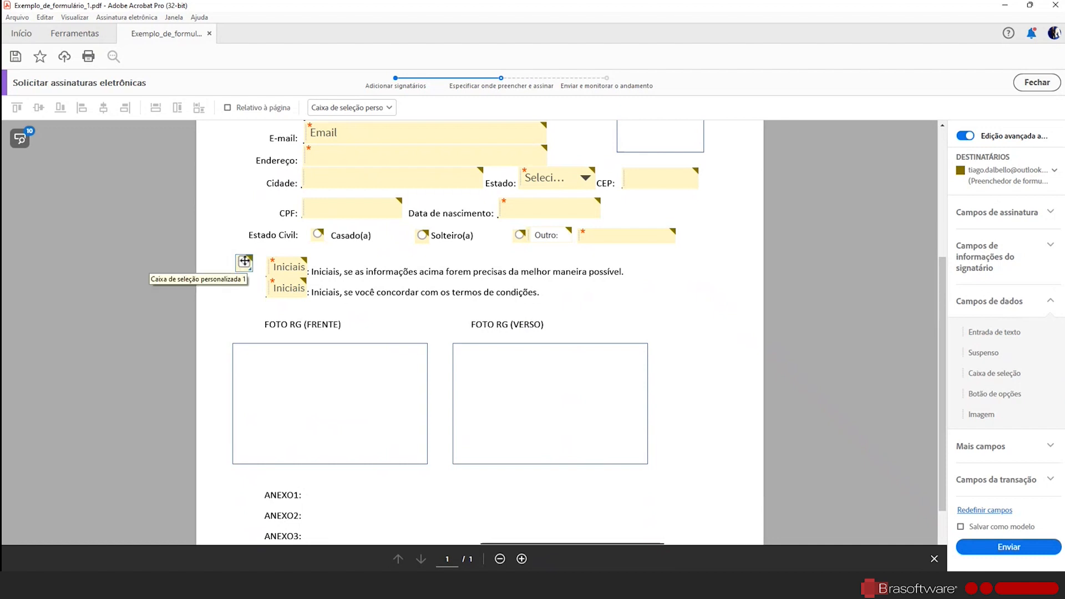
{"action": "right_click", "coordinate": [247, 265]}
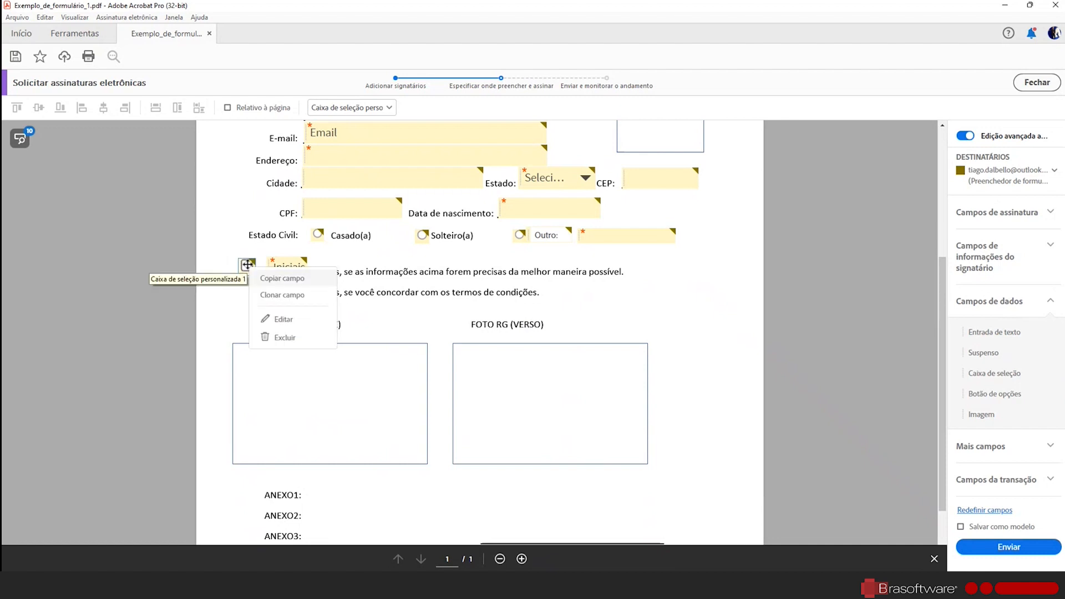
{"action": "left_click", "coordinate": [280, 319]}
{"action": "left_click", "coordinate": [72, 349]}
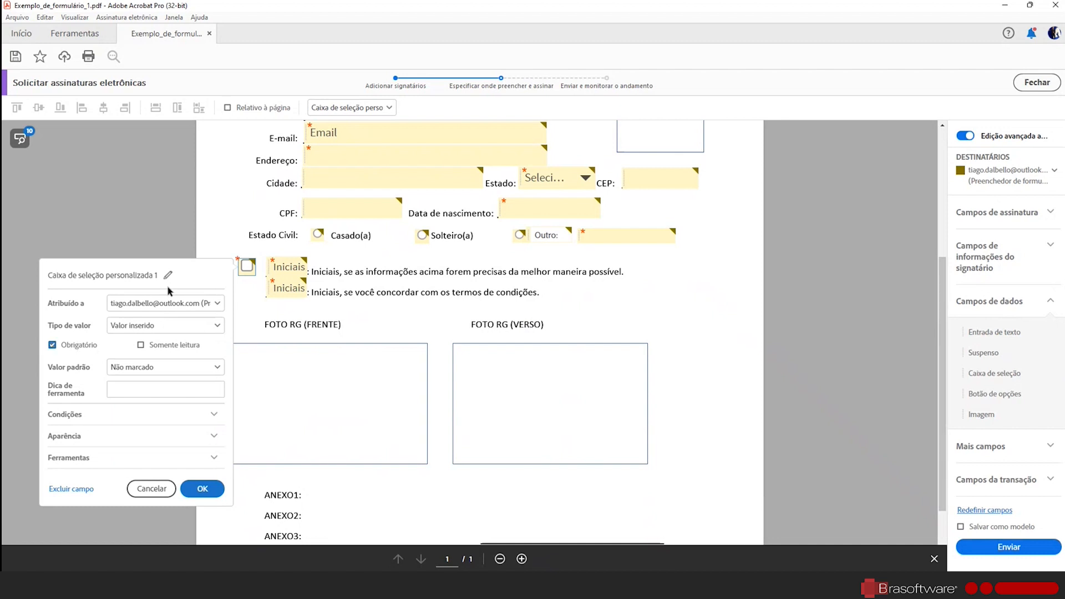
{"action": "left_click", "coordinate": [168, 275]}
{"action": "type", "text": "Cl"}
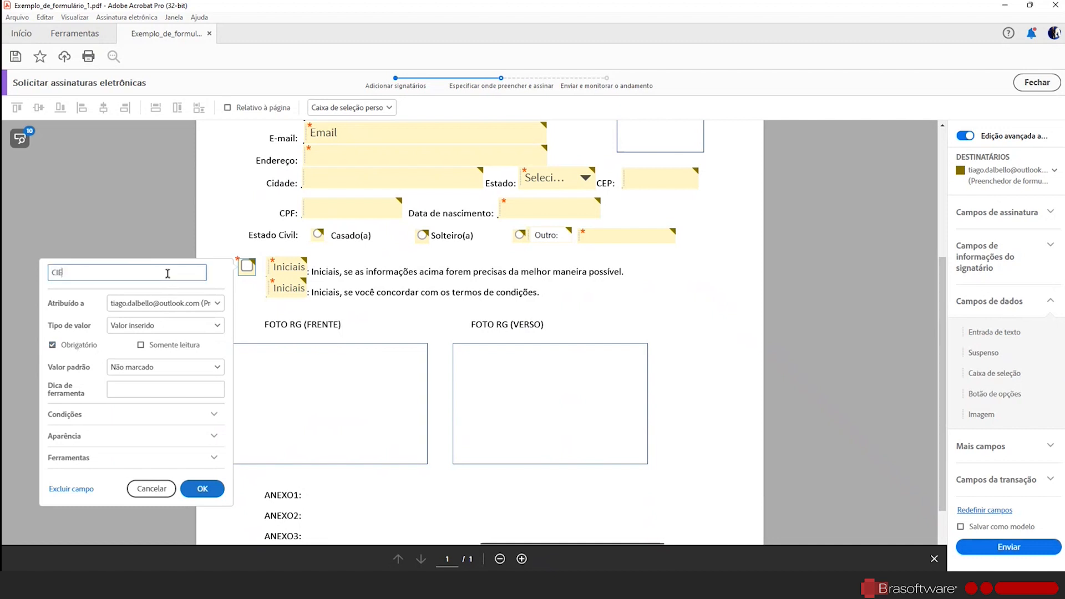
{"action": "key", "text": "Return"}
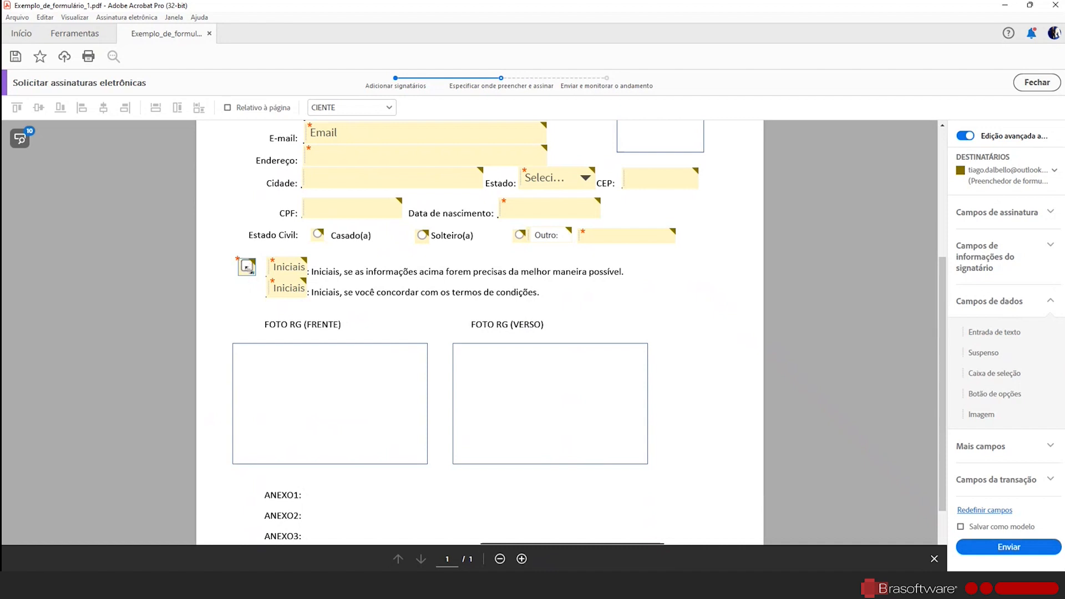
Place an image field over the FOTO RG (FRENTE) box and enlarge it to about 2.9 by 1.8 inches to fill the box
{"action": "scroll", "coordinate": [337, 394], "scroll_direction": "down", "scroll_amount": 3}
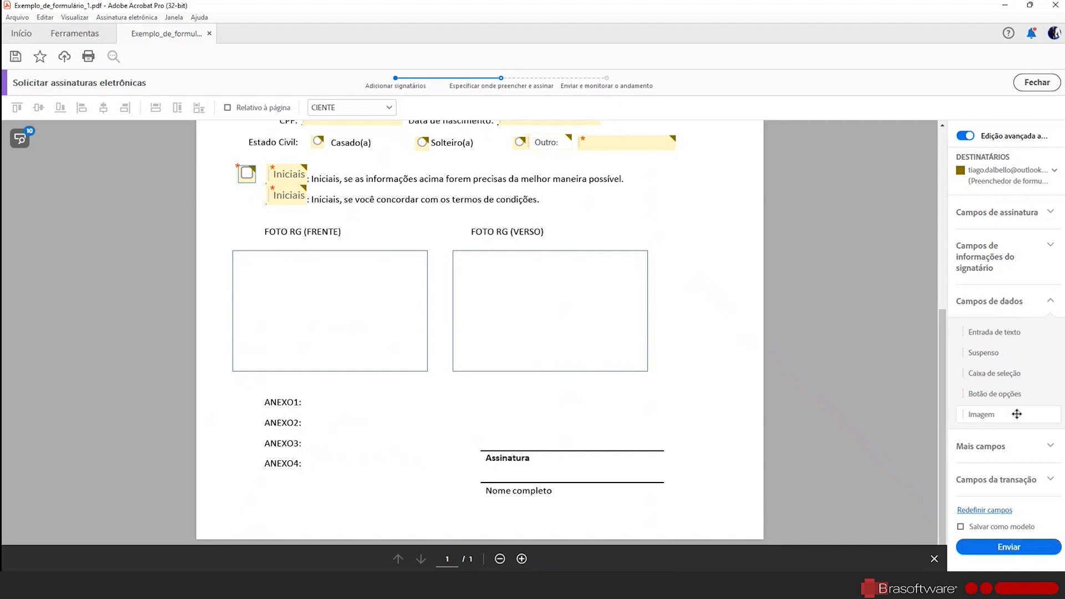
{"action": "left_click_drag", "start_coordinate": [1019, 415], "coordinate": [231, 246]}
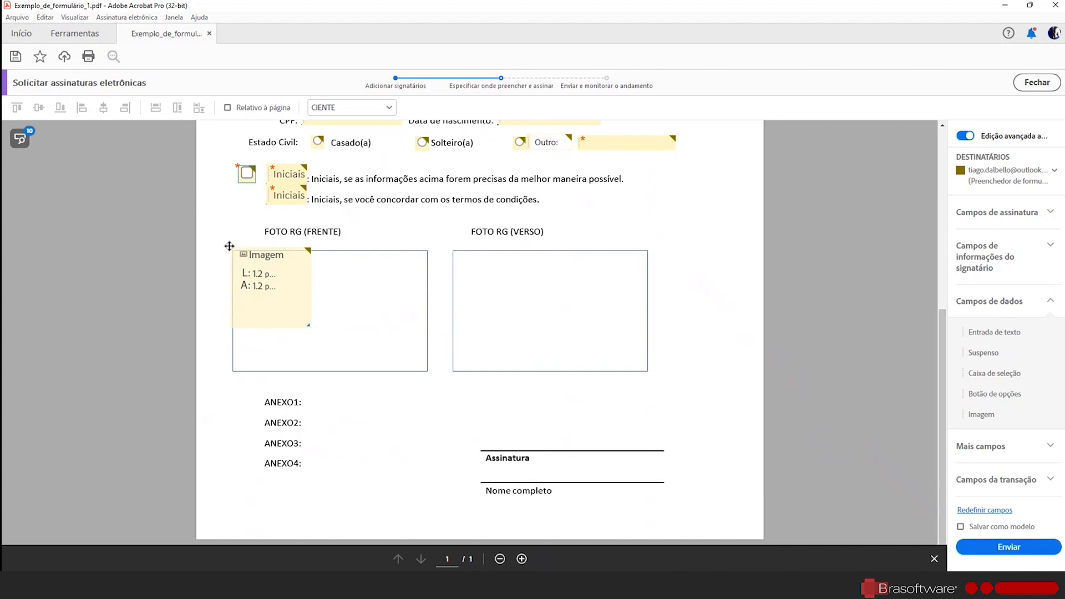
{"action": "left_click_drag", "start_coordinate": [311, 327], "coordinate": [426, 368]}
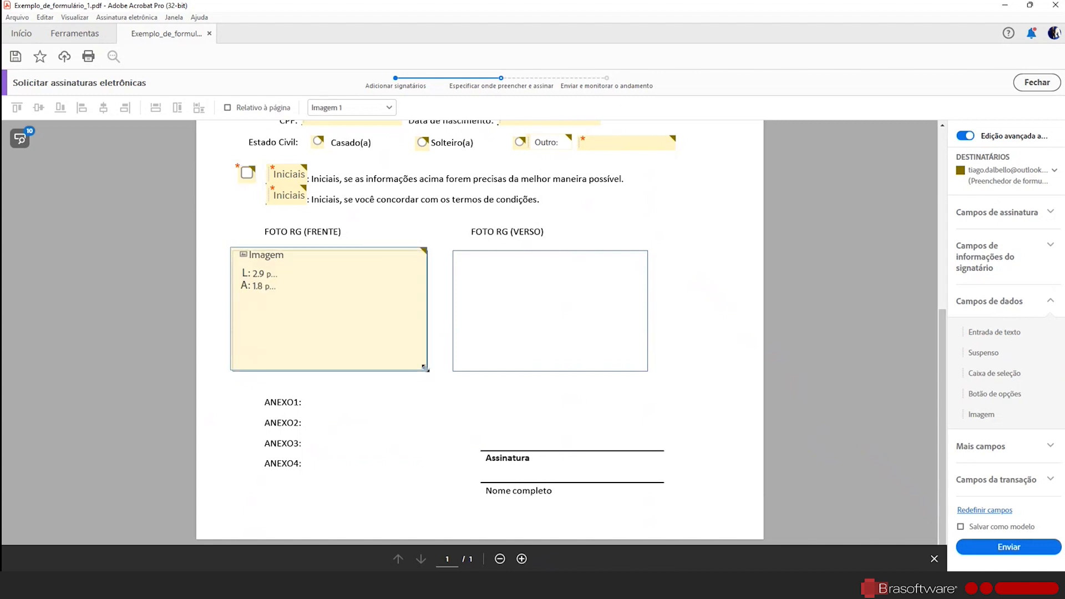
Name the FOTO RG (FRENTE) image field "RG1", set its display label to "RG lado foto" and make it required
{"action": "double_click", "coordinate": [392, 335]}
{"action": "left_click", "coordinate": [84, 266]}
{"action": "type", "text": "RG1"}
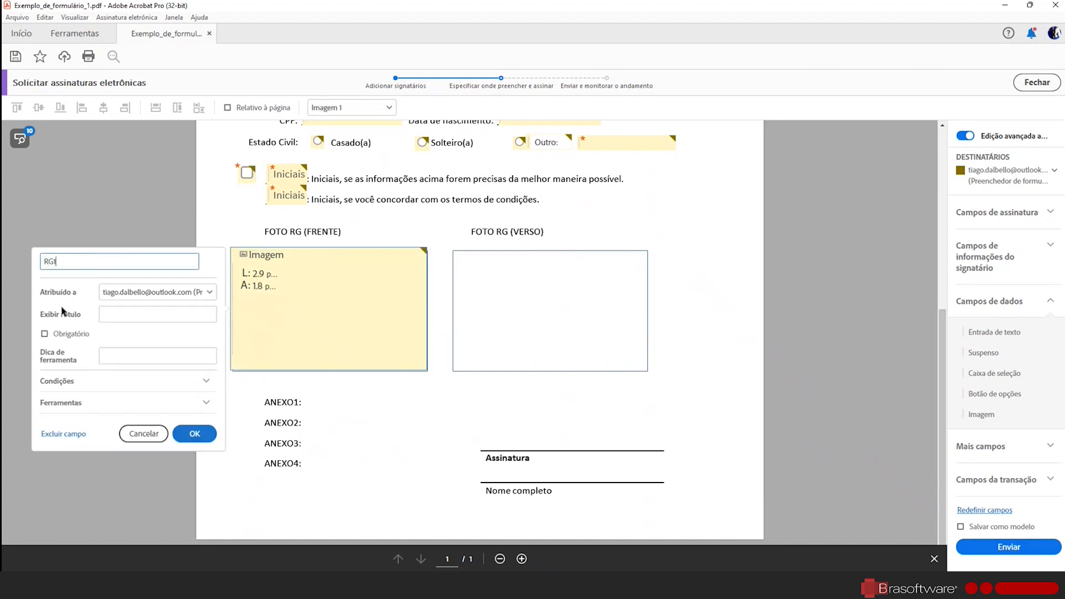
{"action": "left_click", "coordinate": [127, 313]}
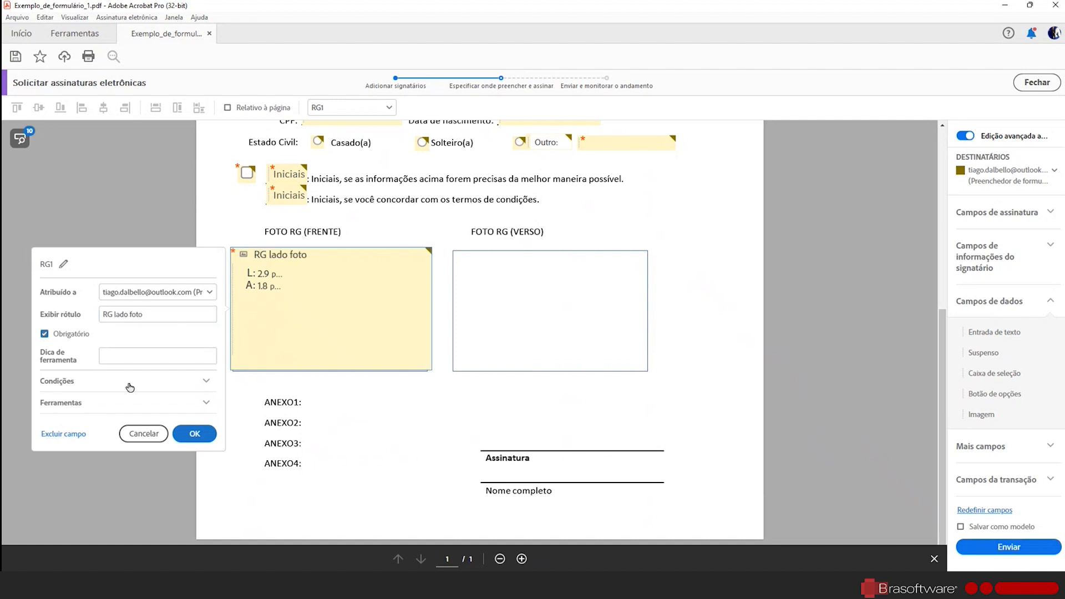
{"action": "left_click", "coordinate": [201, 432]}
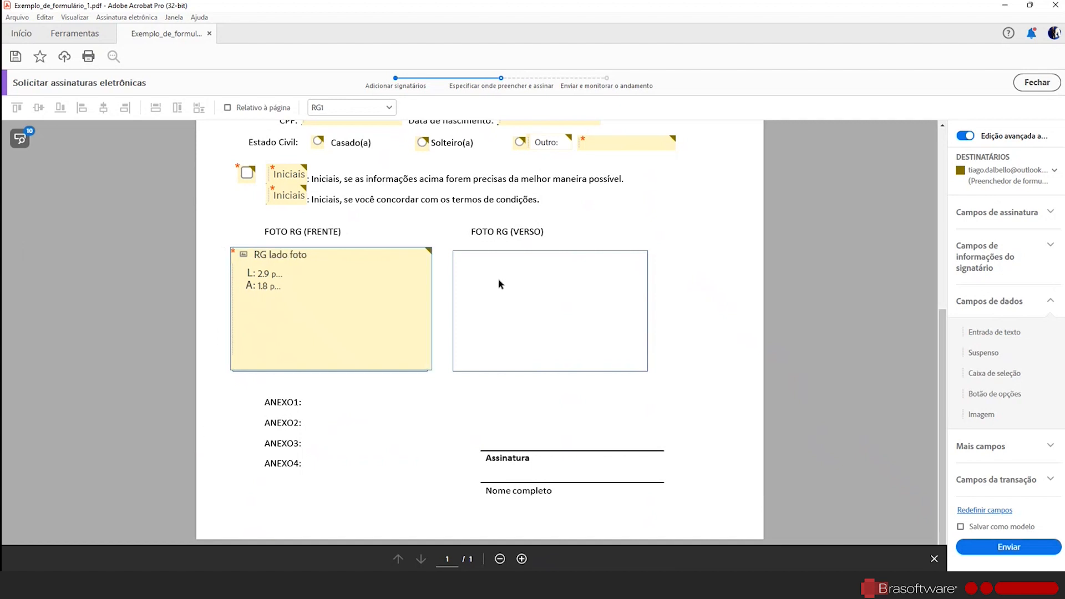
Copy the RG1 image field and position the duplicate over the FOTO RG (VERSO) box
{"action": "right_click", "coordinate": [366, 286]}
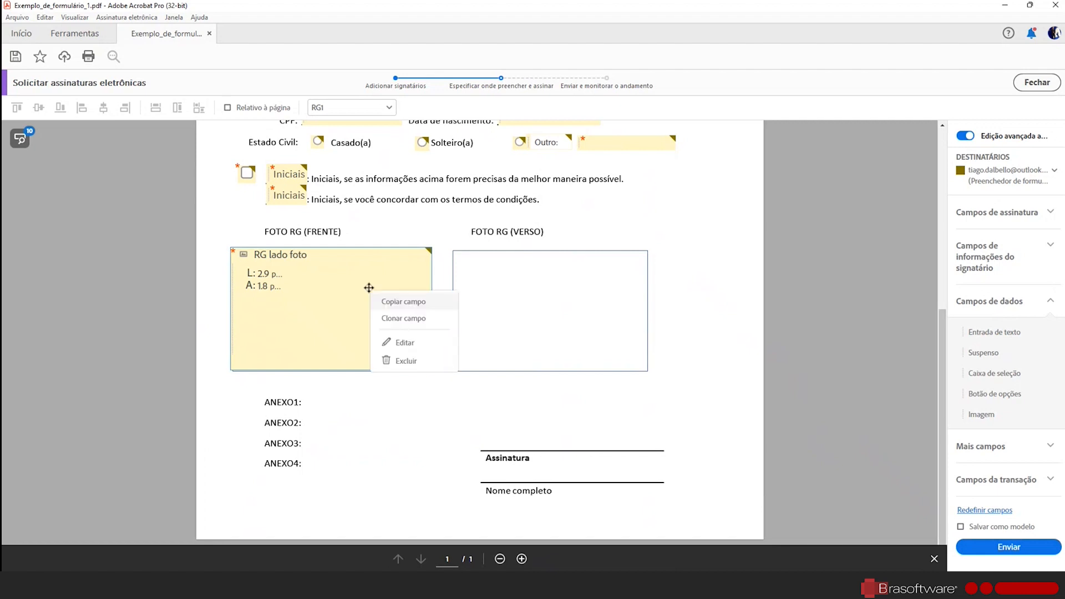
{"action": "left_click", "coordinate": [406, 304]}
{"action": "key", "text": "ctrl+v"}
{"action": "left_click_drag", "start_coordinate": [302, 319], "coordinate": [515, 310]}
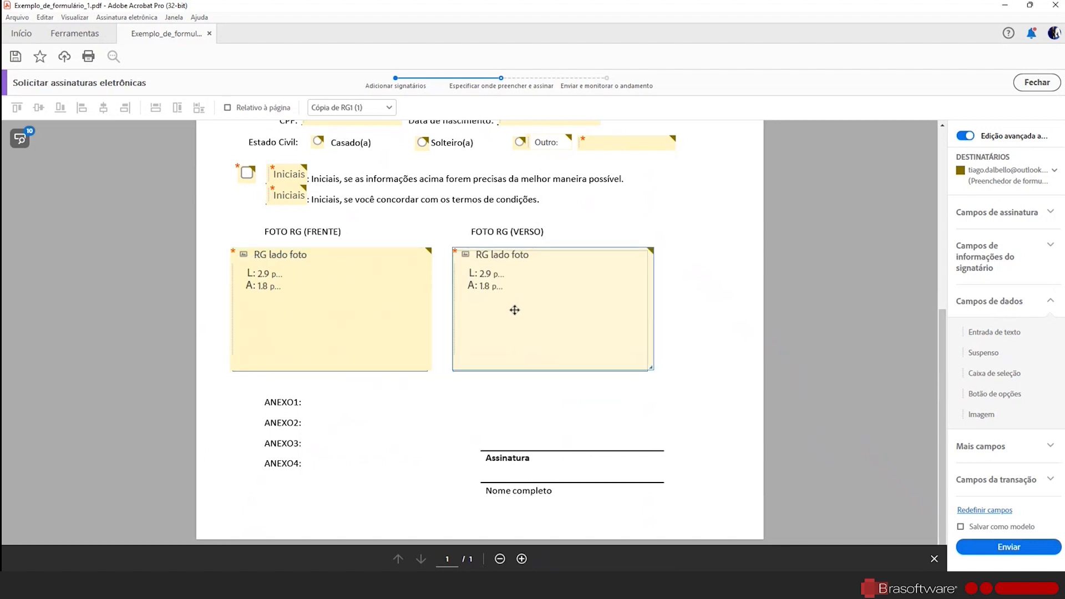
Rename the copied image field "RG2" and set its display label to "RG lado dados"
{"action": "double_click", "coordinate": [515, 310]}
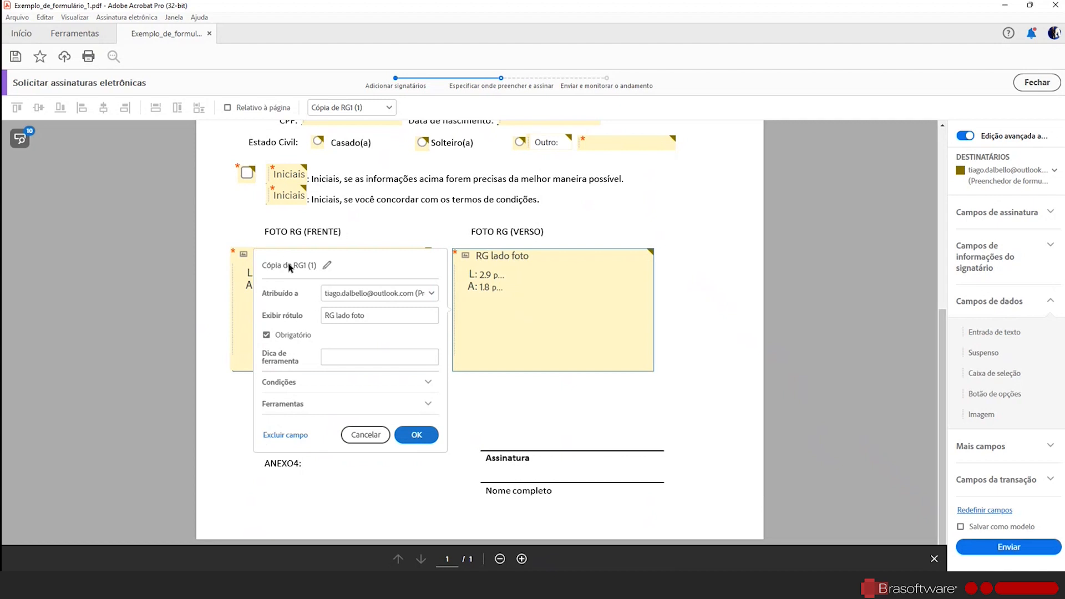
{"action": "left_click", "coordinate": [327, 265]}
{"action": "type", "text": "RG"}
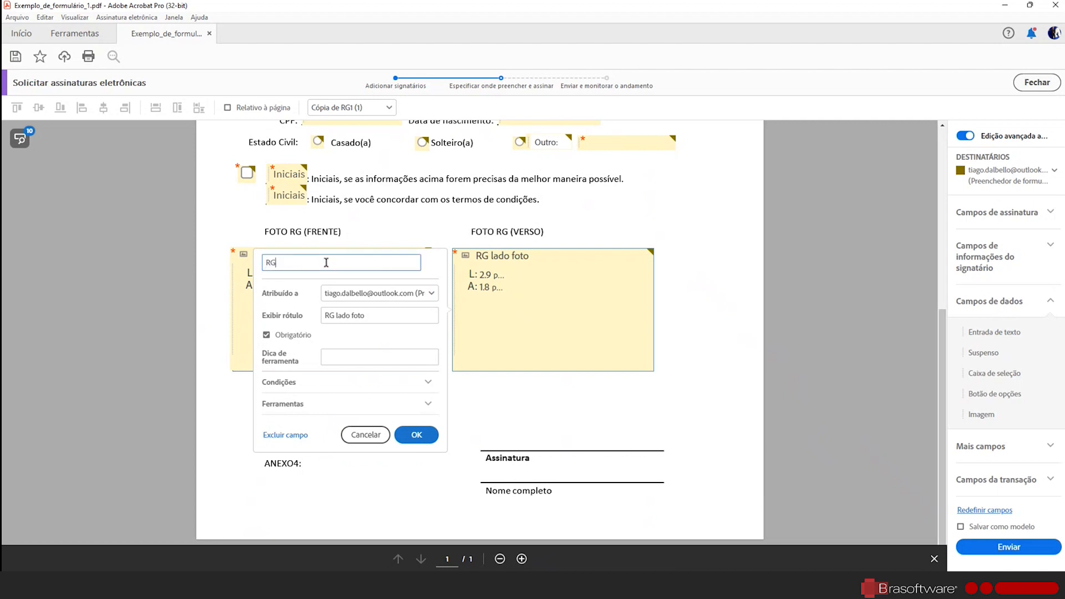
{"action": "type", "text": "2"}
{"action": "key", "text": "Tab"}
{"action": "left_click", "coordinate": [373, 316]}
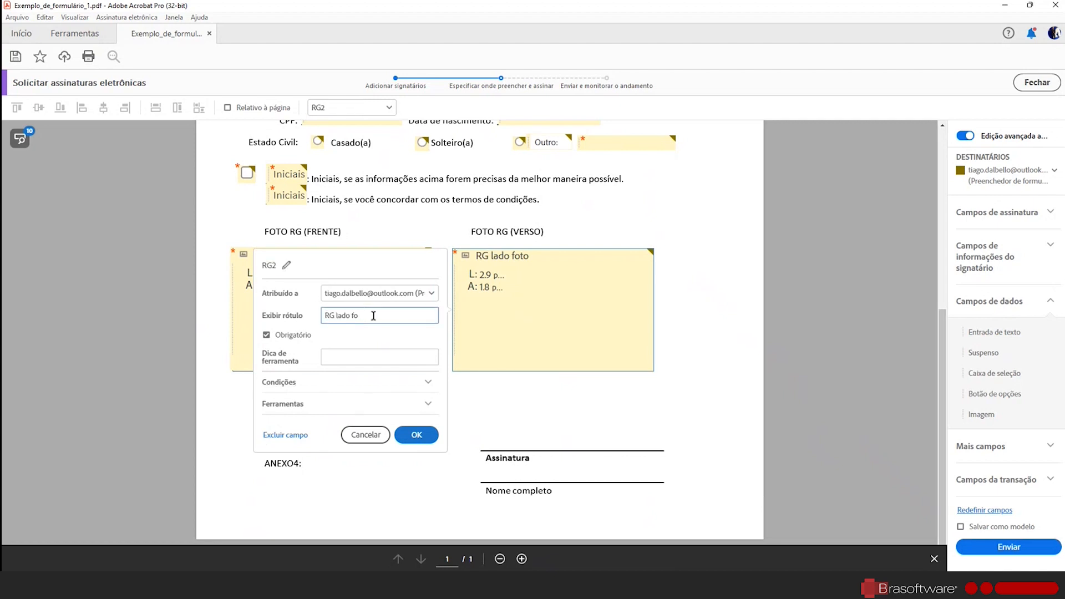
{"action": "left_click", "coordinate": [416, 434]}
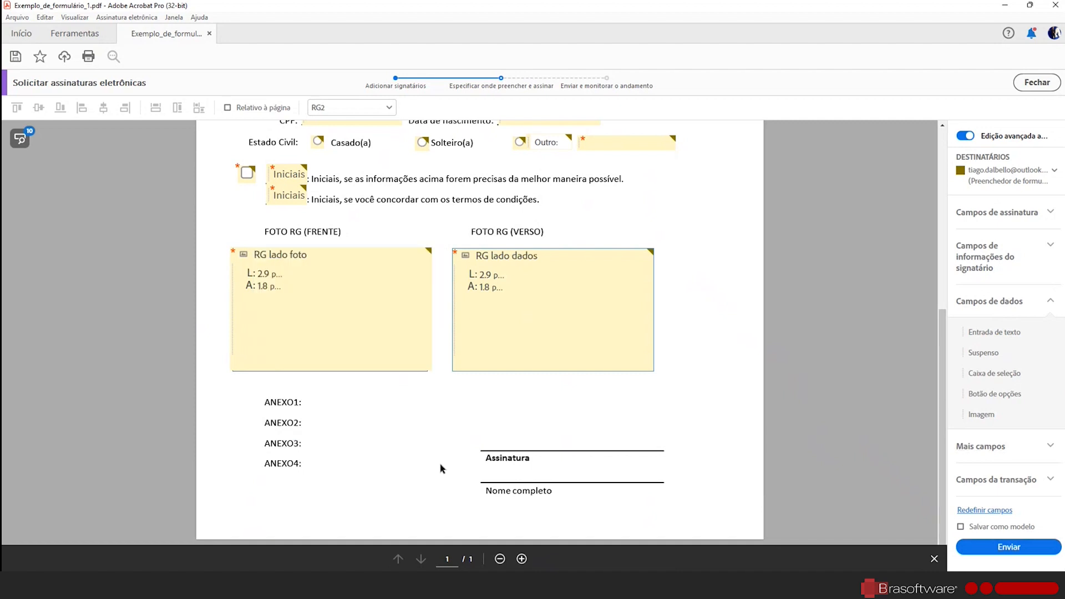
Place a file attachment field beside ANEXO1 and size it to fit the free line before the signature area
{"action": "left_click", "coordinate": [972, 452]}
{"action": "left_click_drag", "start_coordinate": [991, 366], "coordinate": [315, 398]}
{"action": "left_click_drag", "start_coordinate": [648, 403], "coordinate": [459, 405]}
Set both the name and the display label of the ANEXO1 attachment field to "Comprovante-de-residencia"
{"action": "double_click", "coordinate": [357, 404]}
{"action": "left_click", "coordinate": [174, 325]}
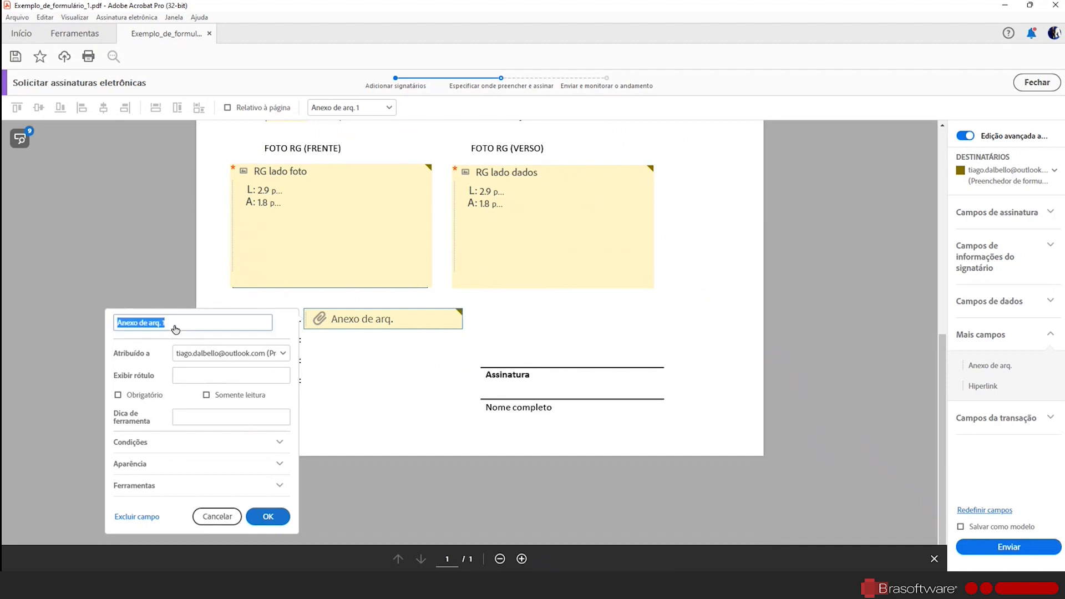
{"action": "type", "text": "comprovante-de-"}
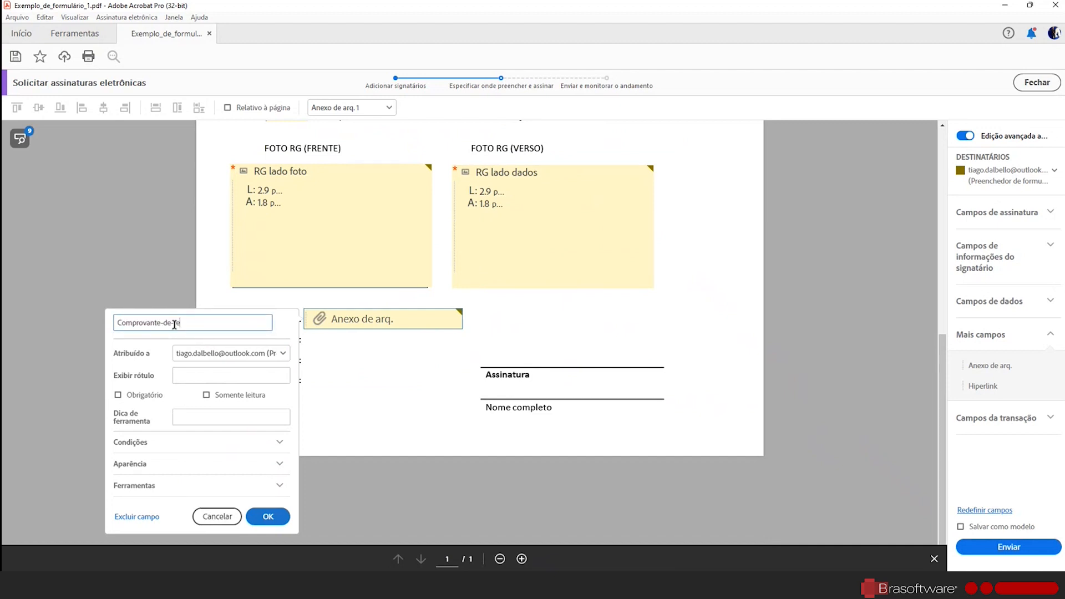
{"action": "left_click", "coordinate": [193, 376]}
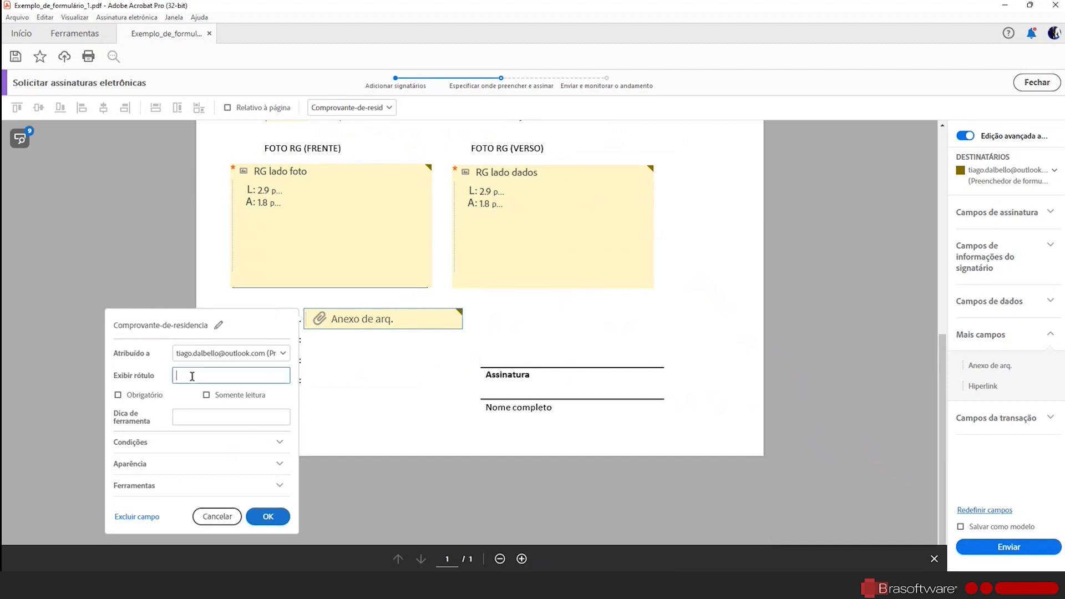
{"action": "type", "text": "Comprovante-de-residencia"}
{"action": "left_click", "coordinate": [267, 518]}
Copy the attachment field to the ANEXO2 line and set both its name and display label to "Diploma"
{"action": "right_click", "coordinate": [363, 407]}
{"action": "left_click", "coordinate": [379, 420]}
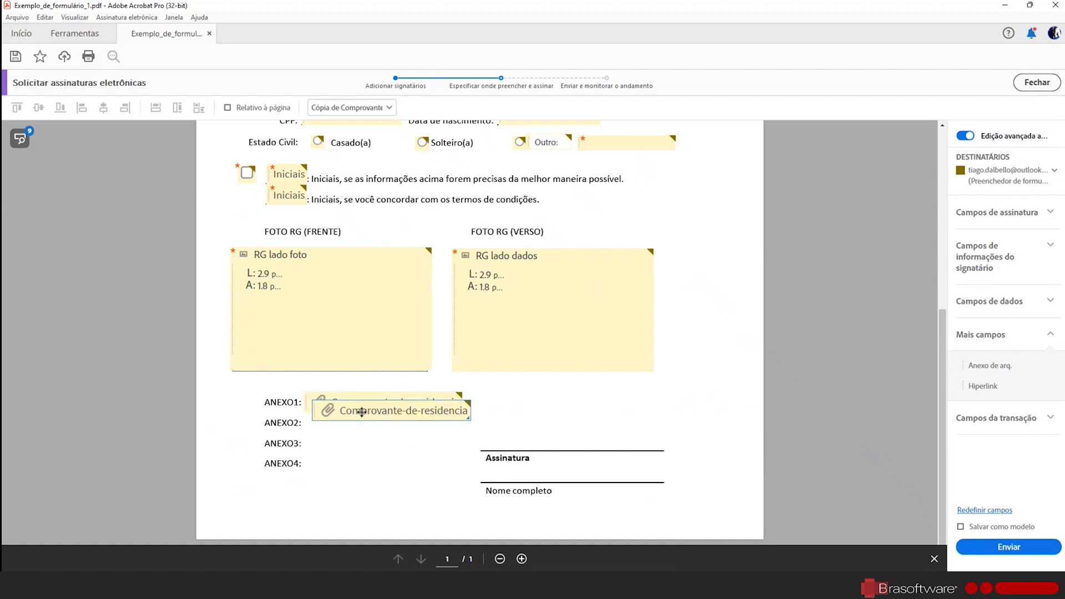
{"action": "left_click", "coordinate": [258, 325]}
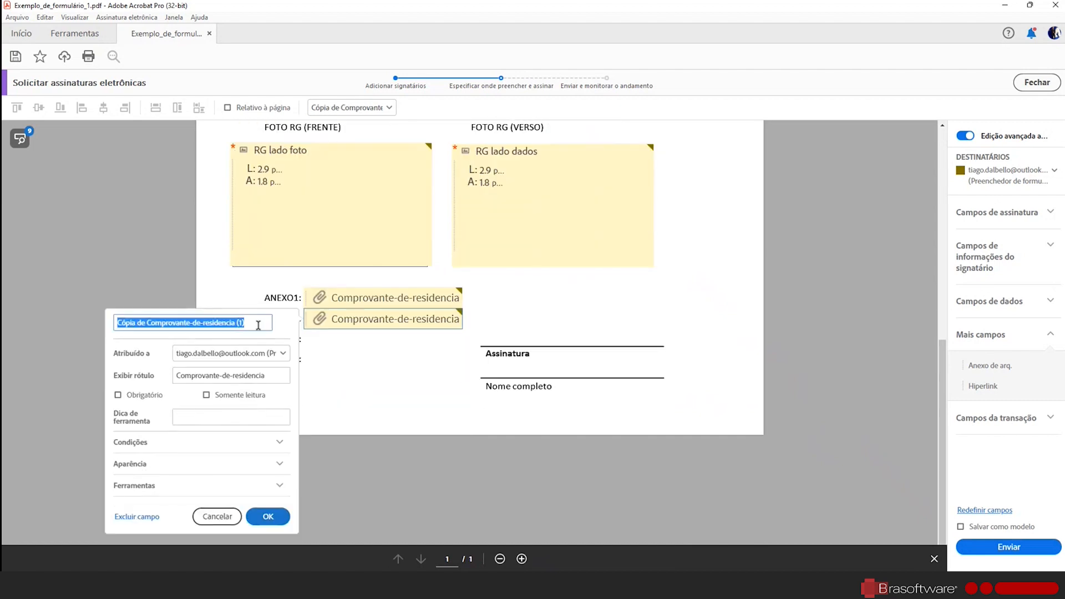
{"action": "type", "text": "Diploma"}
{"action": "key", "text": "Tab"}
{"action": "type", "text": "Diploma"}
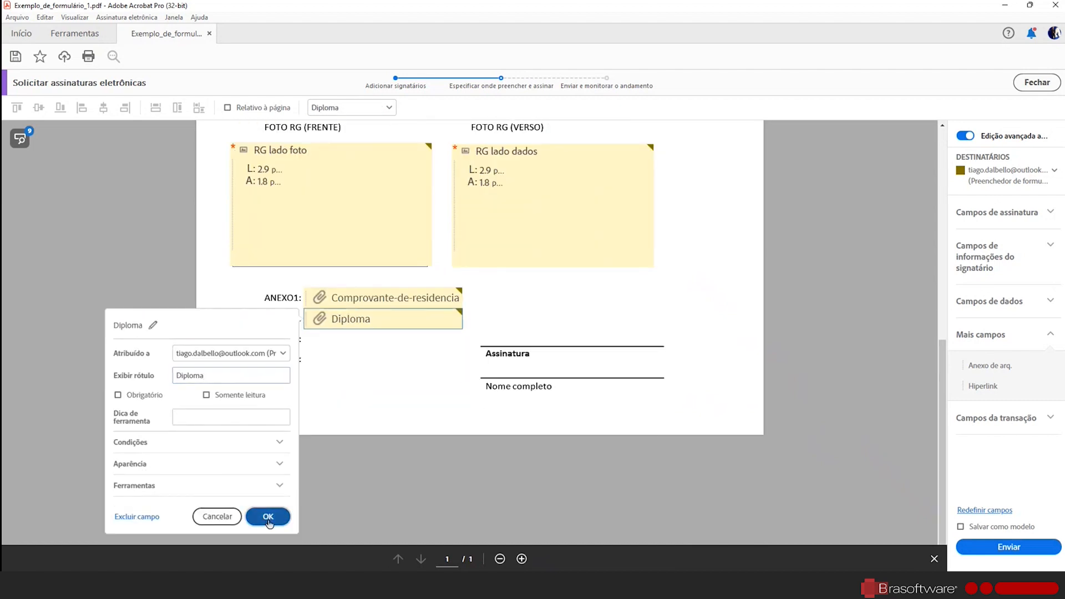
{"action": "key", "text": "Return"}
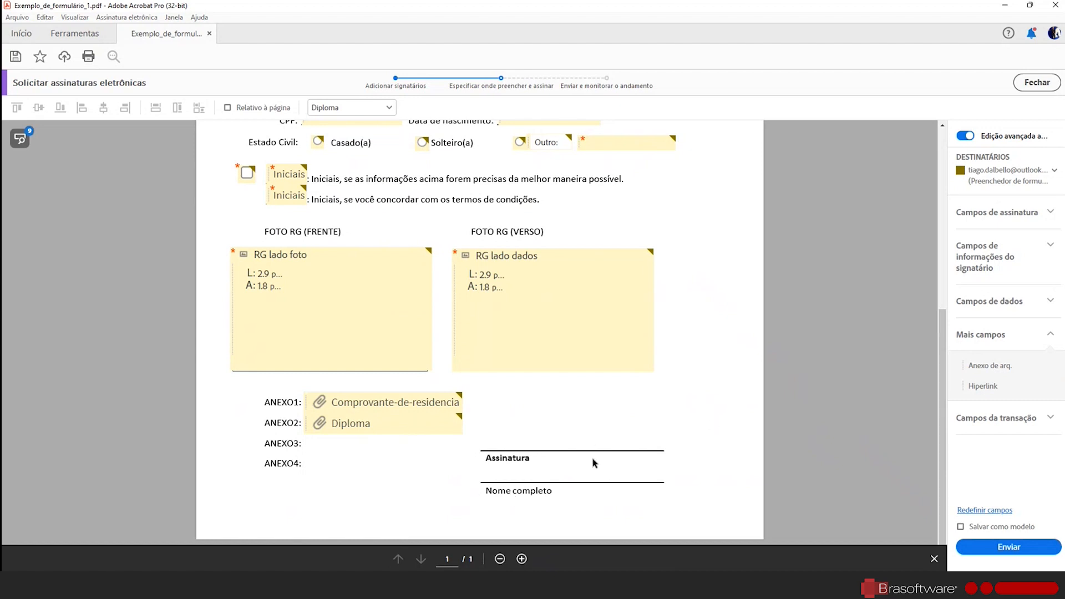
Place a signature field enlarged to fill the space above the Assinatura line and a name field above Nome completo
{"action": "left_click", "coordinate": [1015, 215]}
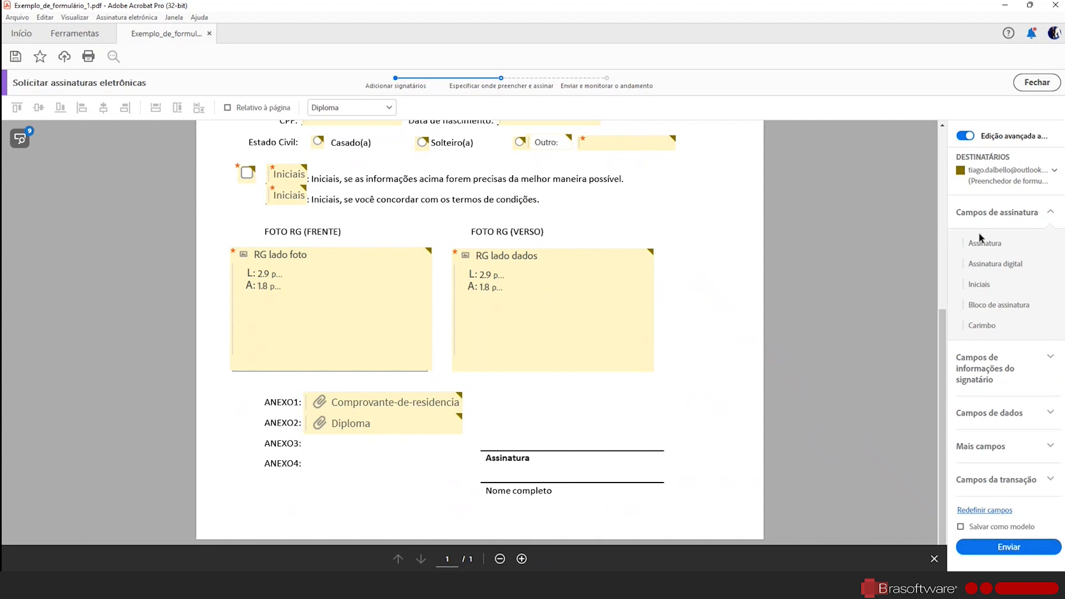
{"action": "left_click_drag", "start_coordinate": [979, 239], "coordinate": [481, 407]}
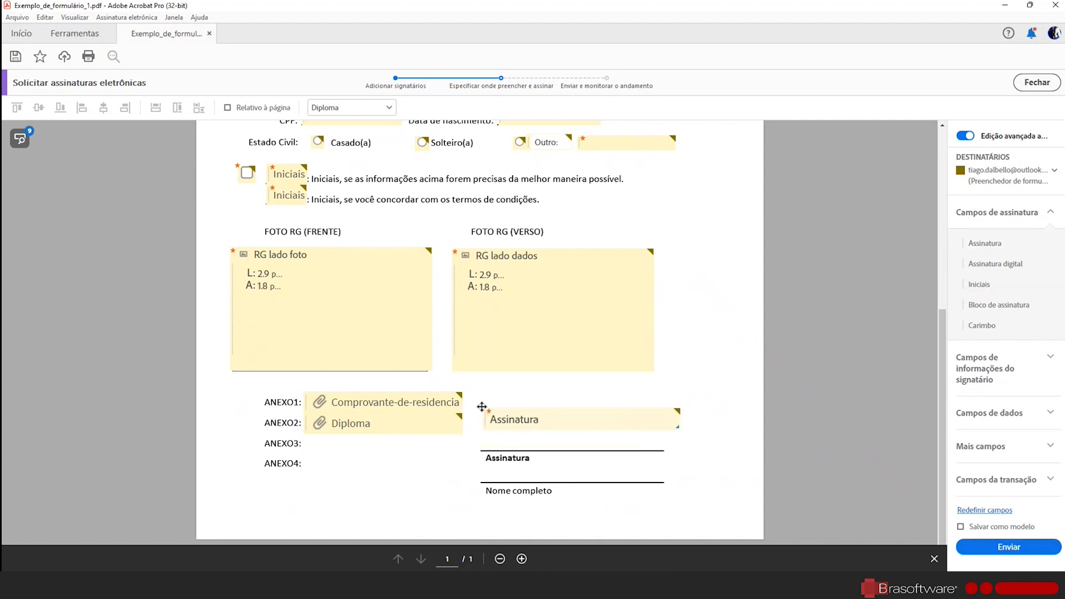
{"action": "left_click_drag", "start_coordinate": [677, 426], "coordinate": [660, 446]}
{"action": "left_click_drag", "start_coordinate": [593, 420], "coordinate": [592, 411]}
{"action": "left_click_drag", "start_coordinate": [659, 438], "coordinate": [664, 449]}
{"action": "left_click", "coordinate": [996, 372]}
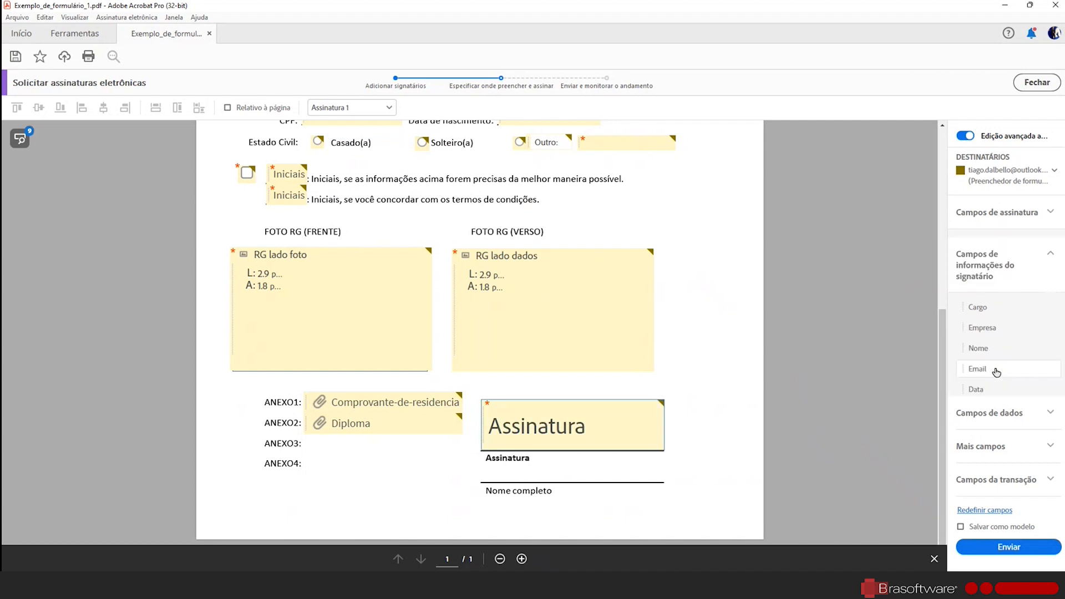
{"action": "left_click_drag", "start_coordinate": [978, 340], "coordinate": [468, 470]}
Place an image field over the Foto 3x4 (crachá) box and enlarge it to about 1.2 by 1.6 inches
{"action": "scroll", "coordinate": [725, 462], "scroll_direction": "up", "scroll_amount": 5}
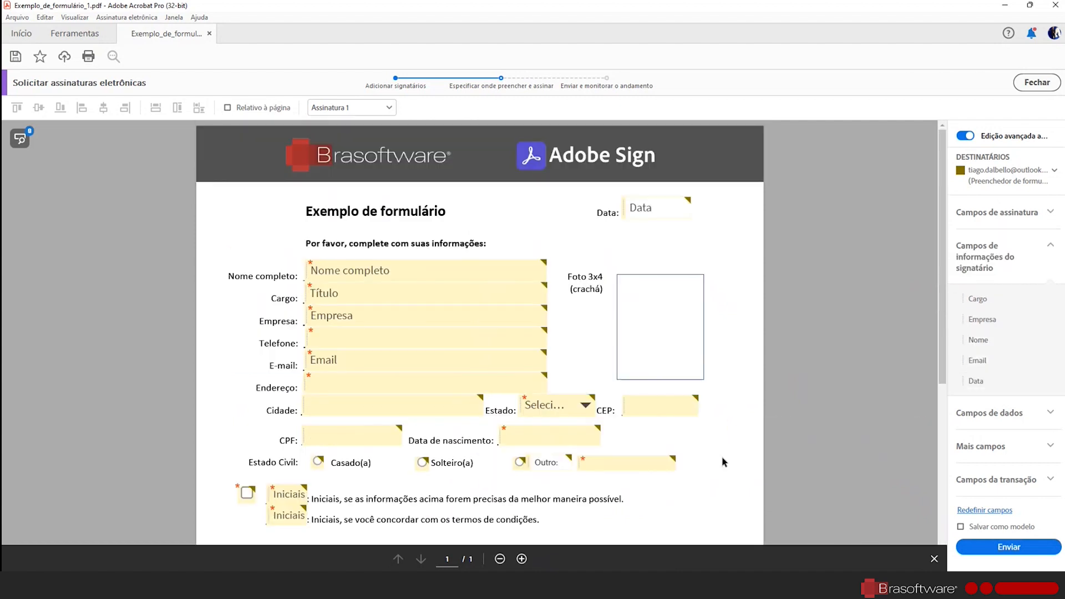
{"action": "left_click", "coordinate": [1014, 421]}
{"action": "left_click_drag", "start_coordinate": [981, 414], "coordinate": [657, 311]}
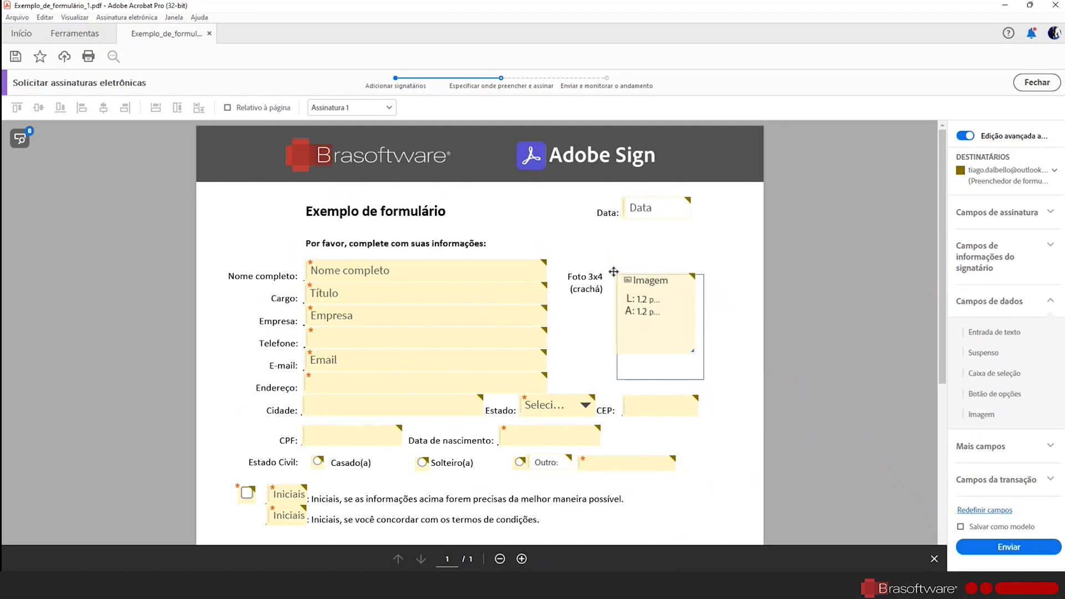
{"action": "left_click_drag", "start_coordinate": [614, 272], "coordinate": [615, 272]}
Name the Foto 3x4 image field "foto", set its display label to "FOTO" and make it required
{"action": "double_click", "coordinate": [652, 295]}
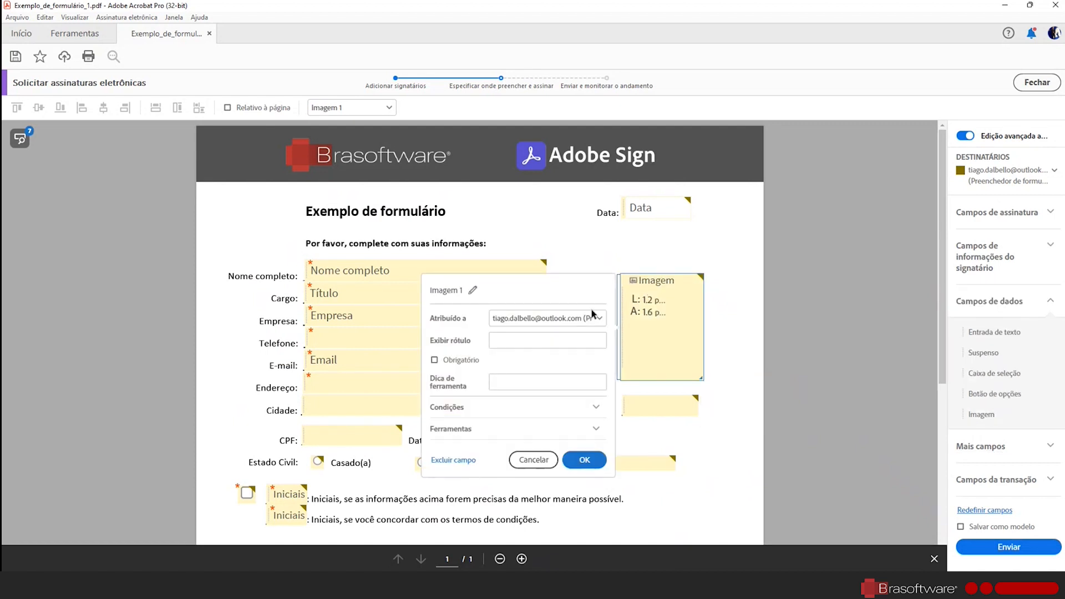
{"action": "left_click", "coordinate": [472, 290]}
{"action": "type", "text": "foto"}
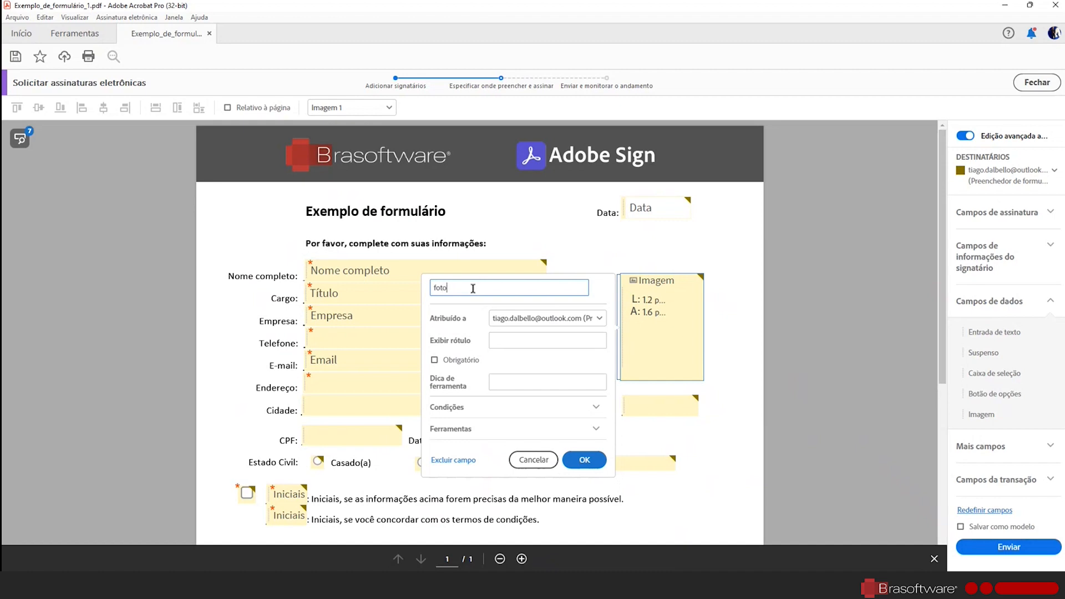
{"action": "left_click", "coordinate": [518, 340]}
{"action": "type", "text": "FOTO"}
{"action": "left_click", "coordinate": [434, 360]}
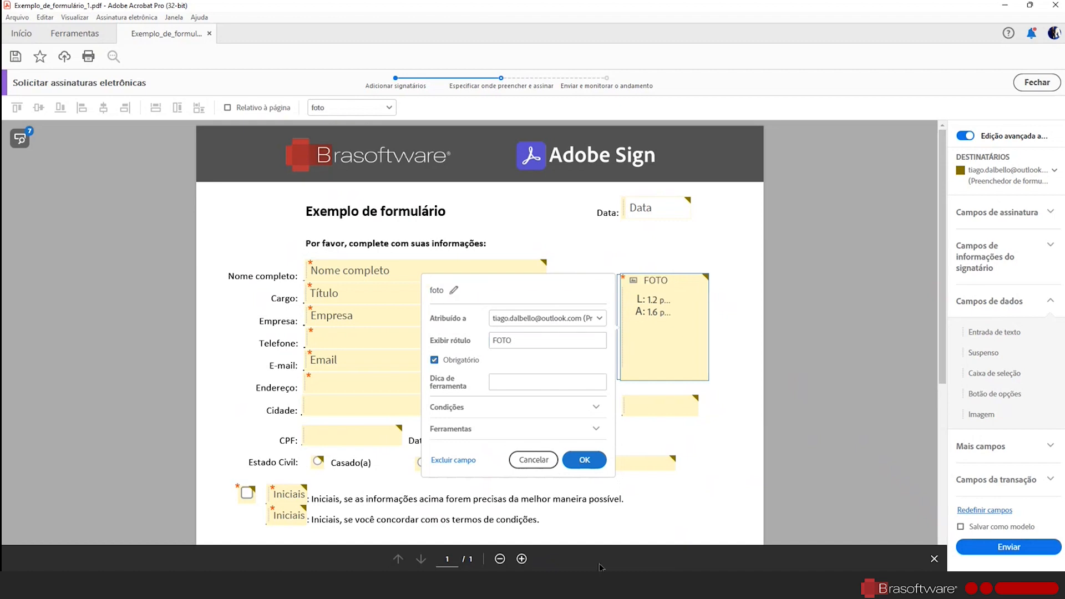
{"action": "left_click", "coordinate": [585, 460]}
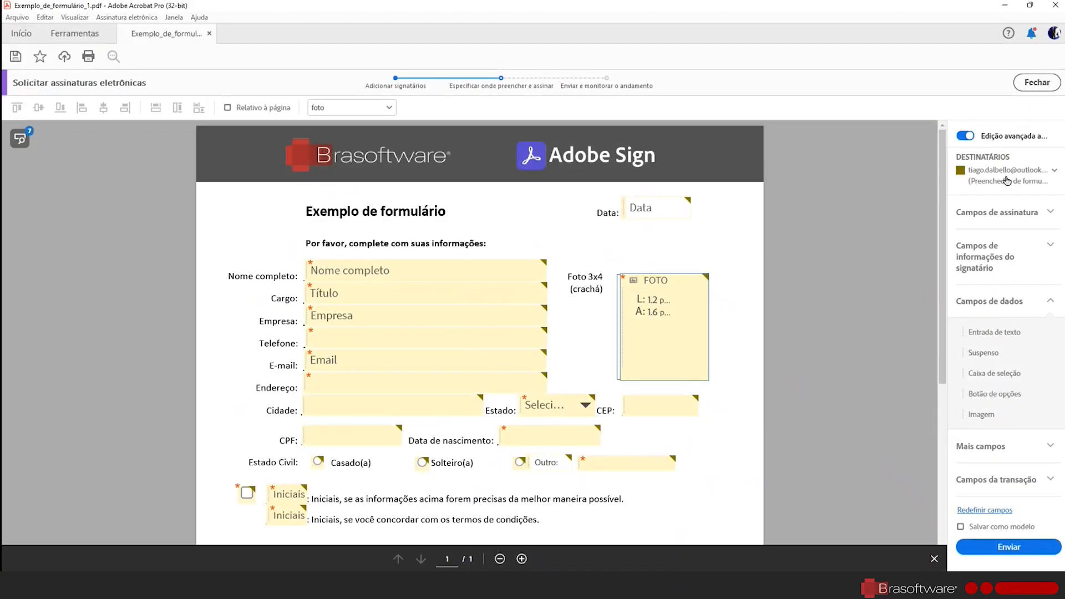
Switch to the approver recipient (Aprovador) and place a stamp field near the page's right margin beside the Iniciais statements
{"action": "left_click", "coordinate": [1005, 176]}
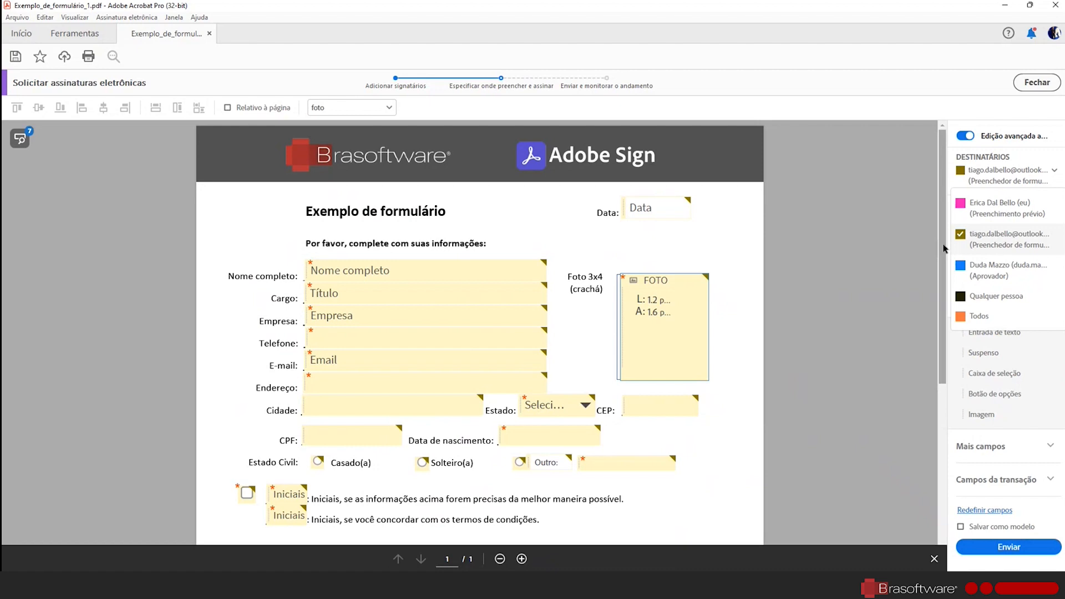
{"action": "scroll", "coordinate": [876, 304], "scroll_direction": "down", "scroll_amount": 5}
{"action": "scroll", "coordinate": [876, 305], "scroll_direction": "up", "scroll_amount": 4}
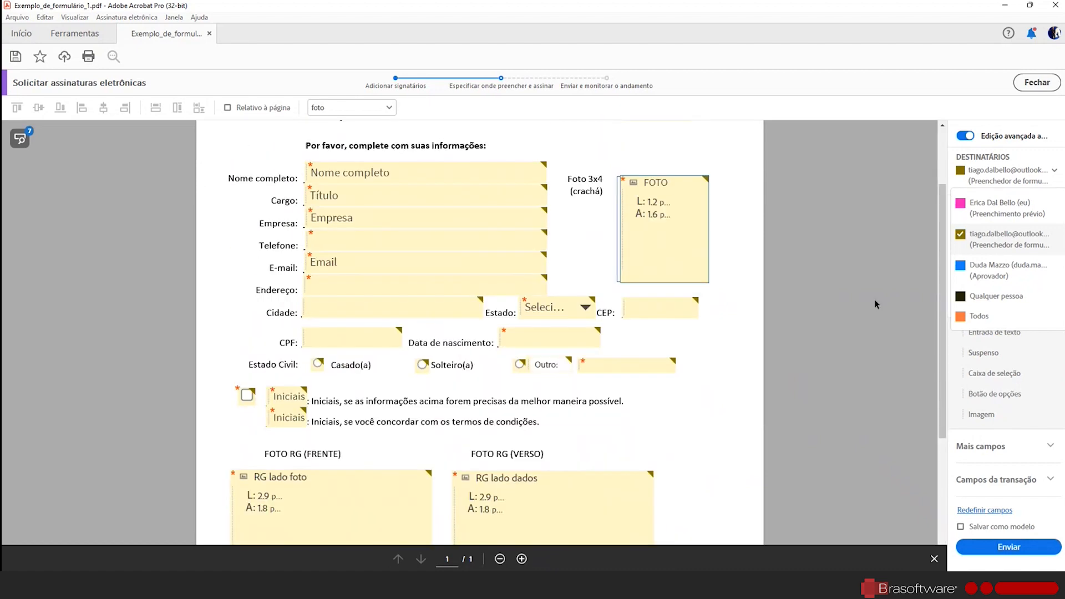
{"action": "scroll", "coordinate": [875, 305], "scroll_direction": "down", "scroll_amount": 4}
{"action": "scroll", "coordinate": [875, 305], "scroll_direction": "up", "scroll_amount": 6}
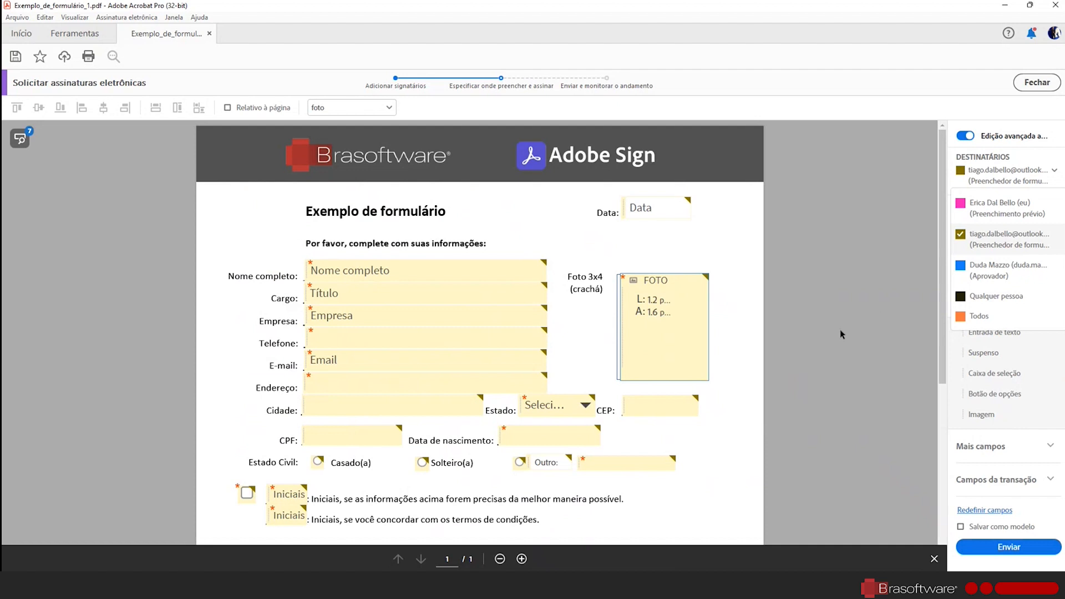
{"action": "left_click", "coordinate": [1003, 269]}
{"action": "left_click", "coordinate": [993, 216]}
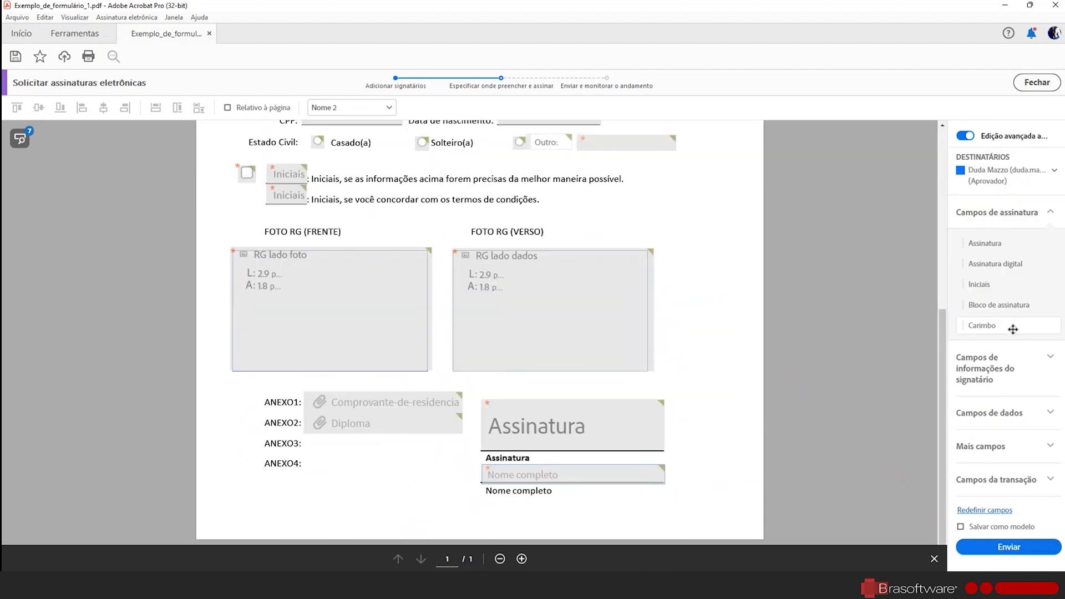
{"action": "left_click", "coordinate": [1013, 327]}
{"action": "left_click", "coordinate": [644, 149]}
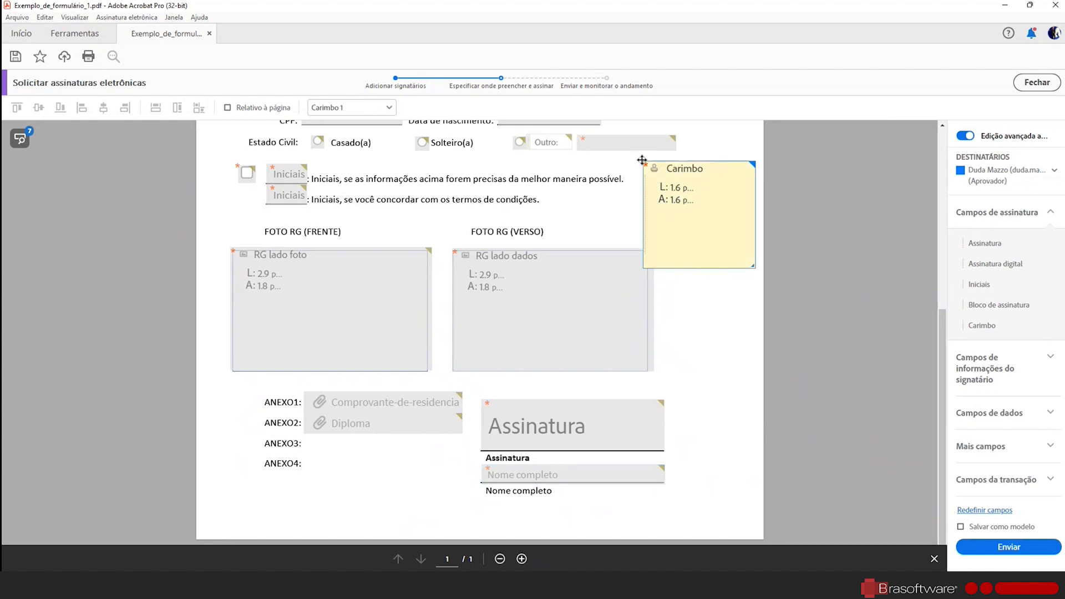
{"action": "scroll", "coordinate": [724, 332], "scroll_direction": "up", "scroll_amount": 2}
{"action": "scroll", "coordinate": [806, 388], "scroll_direction": "up", "scroll_amount": 4}
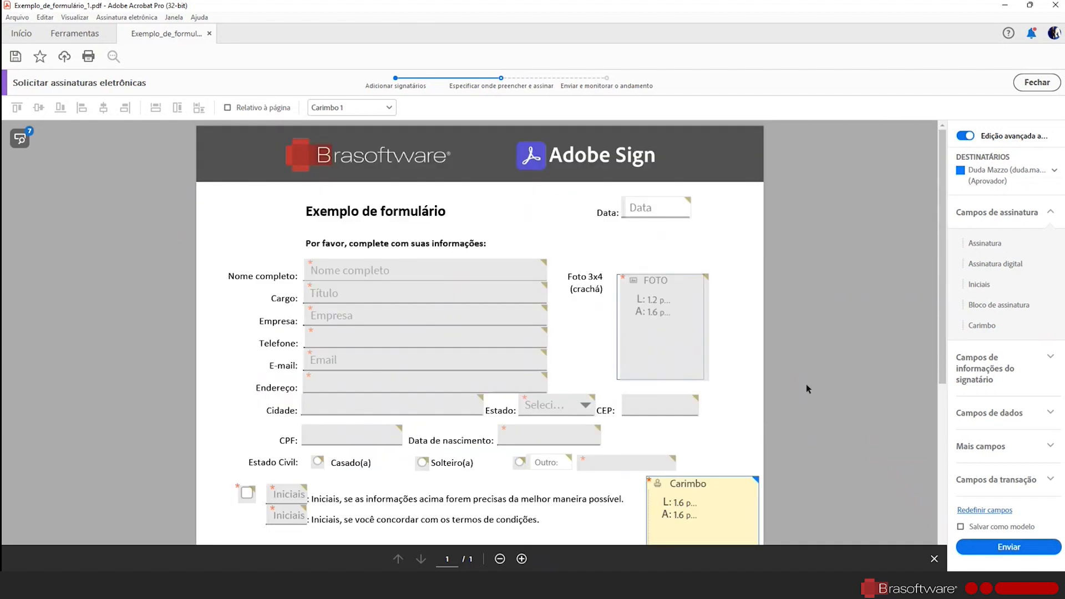
{"action": "scroll", "coordinate": [732, 420], "scroll_direction": "down", "scroll_amount": 4}
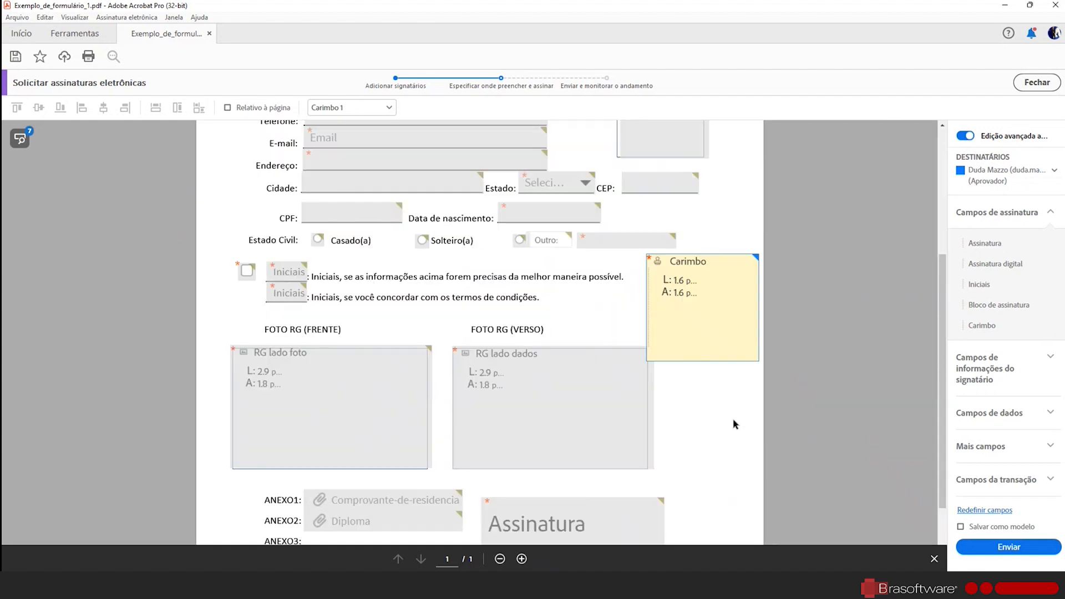
{"action": "scroll", "coordinate": [734, 418], "scroll_direction": "down", "scroll_amount": 2}
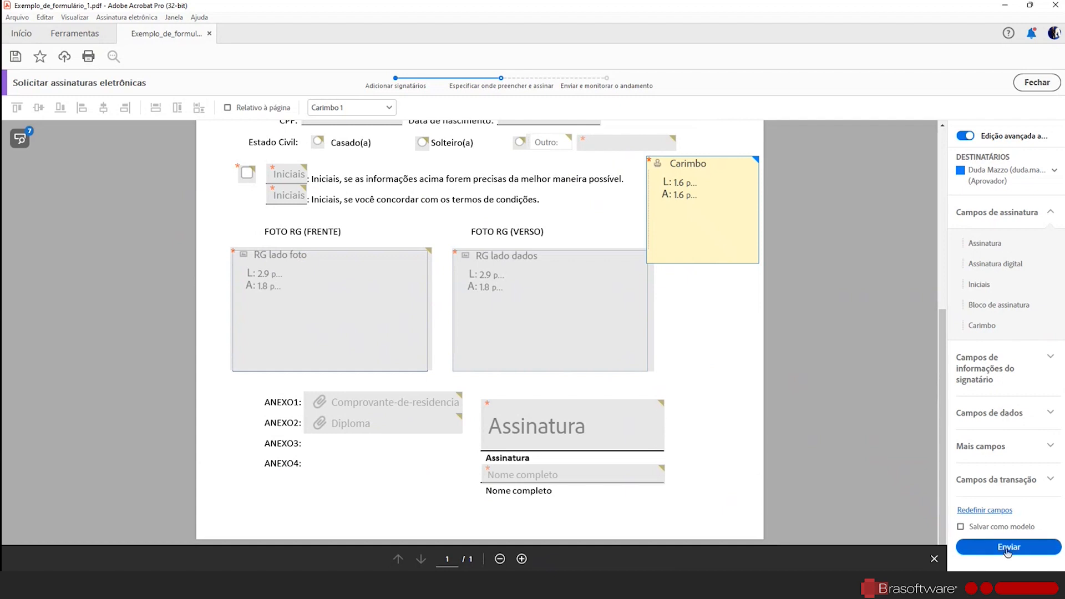
{"action": "scroll", "coordinate": [767, 494], "scroll_direction": "up", "scroll_amount": 4}
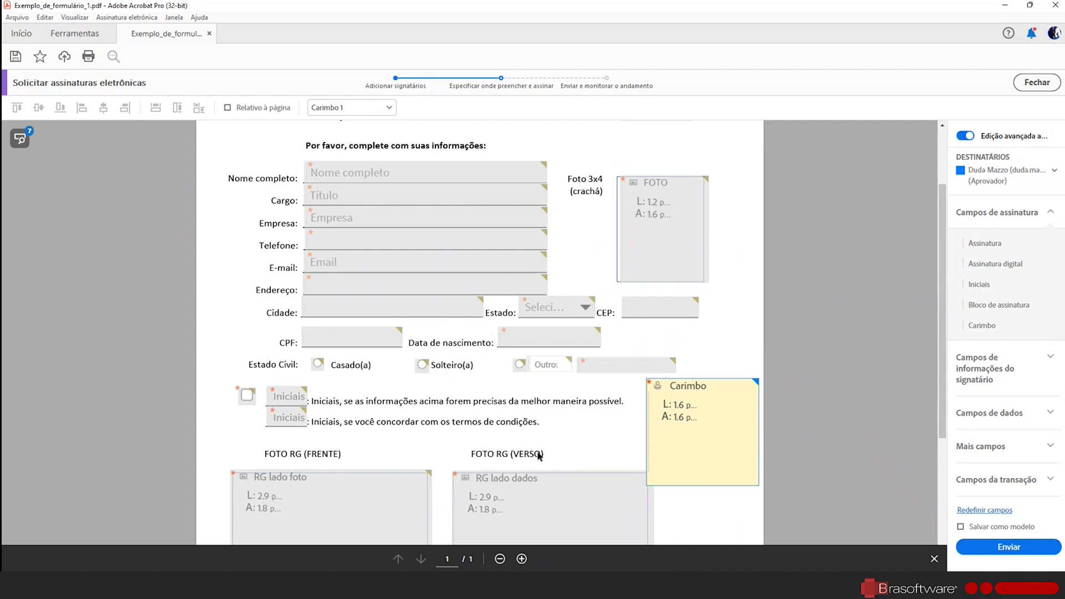
{"action": "scroll", "coordinate": [538, 455], "scroll_direction": "down", "scroll_amount": 5}
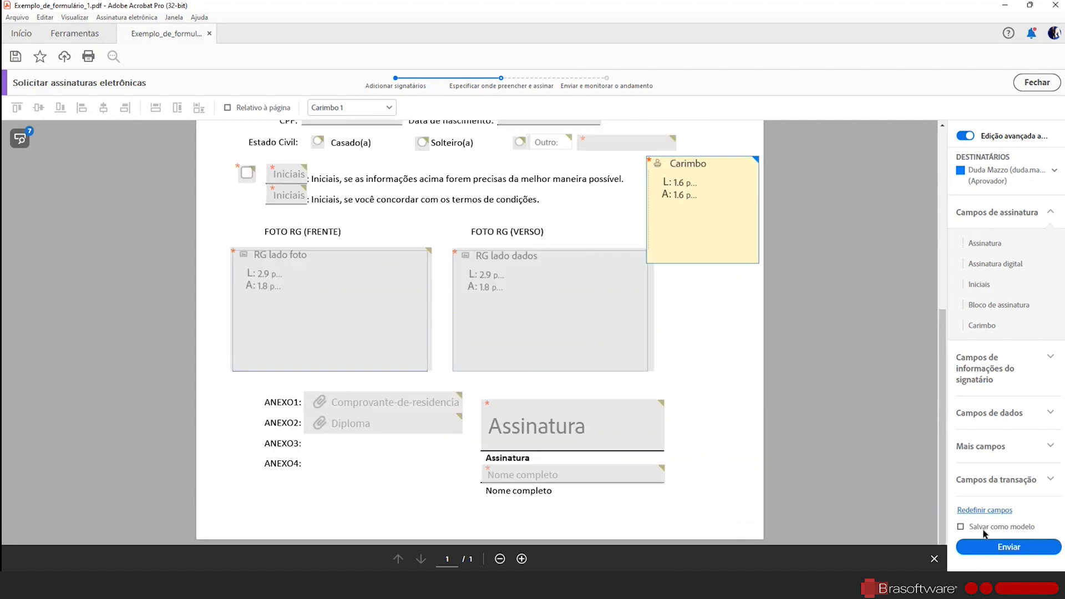
Save the form as a template named "Formulário com Aprovador" and send it for signature
{"action": "left_click", "coordinate": [977, 529]}
{"action": "left_click", "coordinate": [1007, 548]}
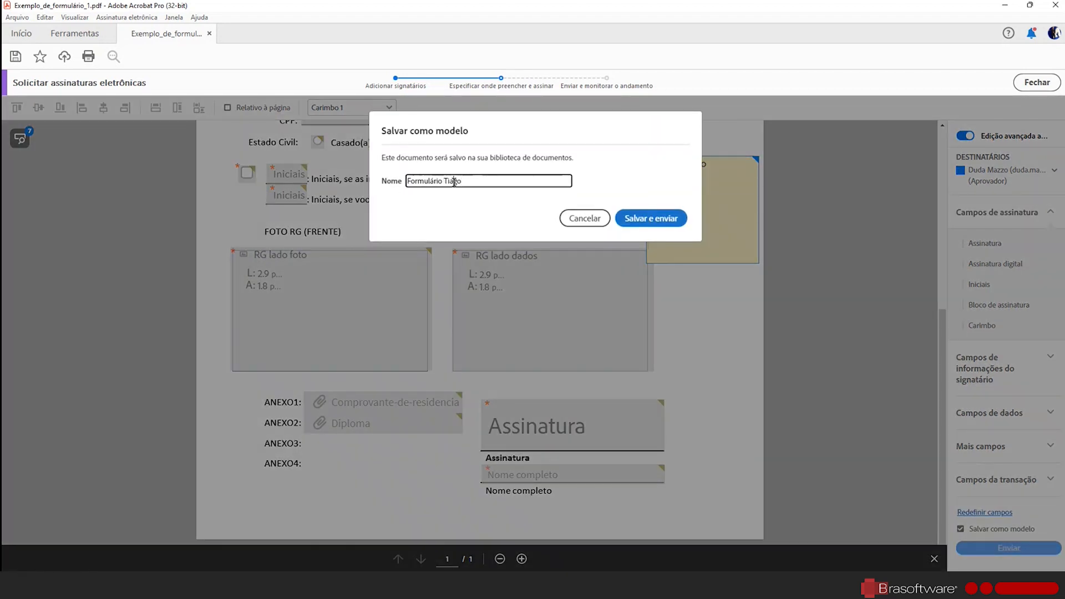
{"action": "double_click", "coordinate": [453, 181]}
{"action": "type", "text": "com Aprovador"}
{"action": "left_click", "coordinate": [659, 222]}
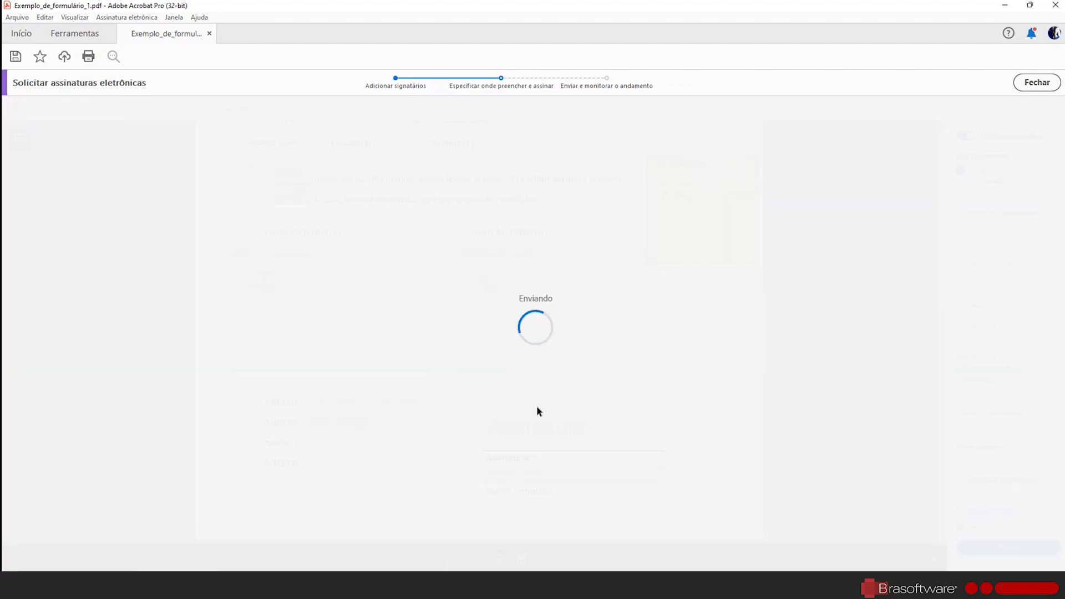